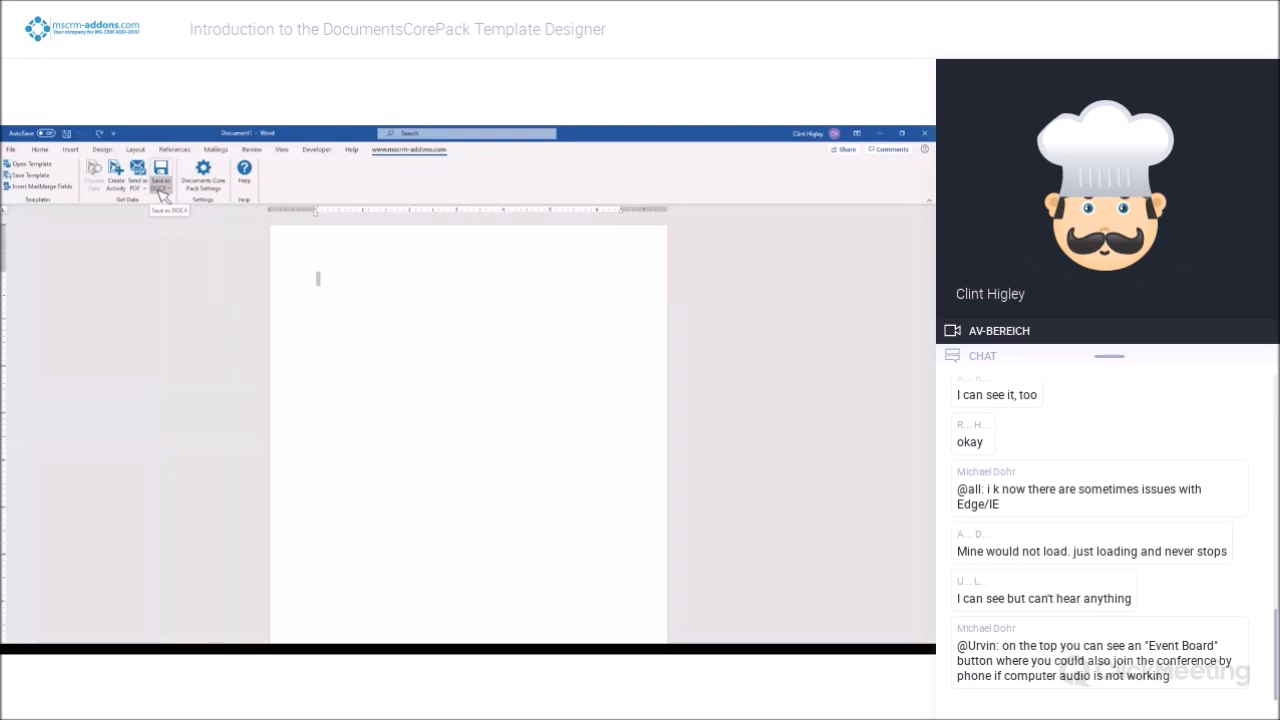
# In the Documents Core Pack settings, hide the Create Activity, Send as PDF and Save Document buttons and show the Change Organization button
pyautogui.click(213, 183)
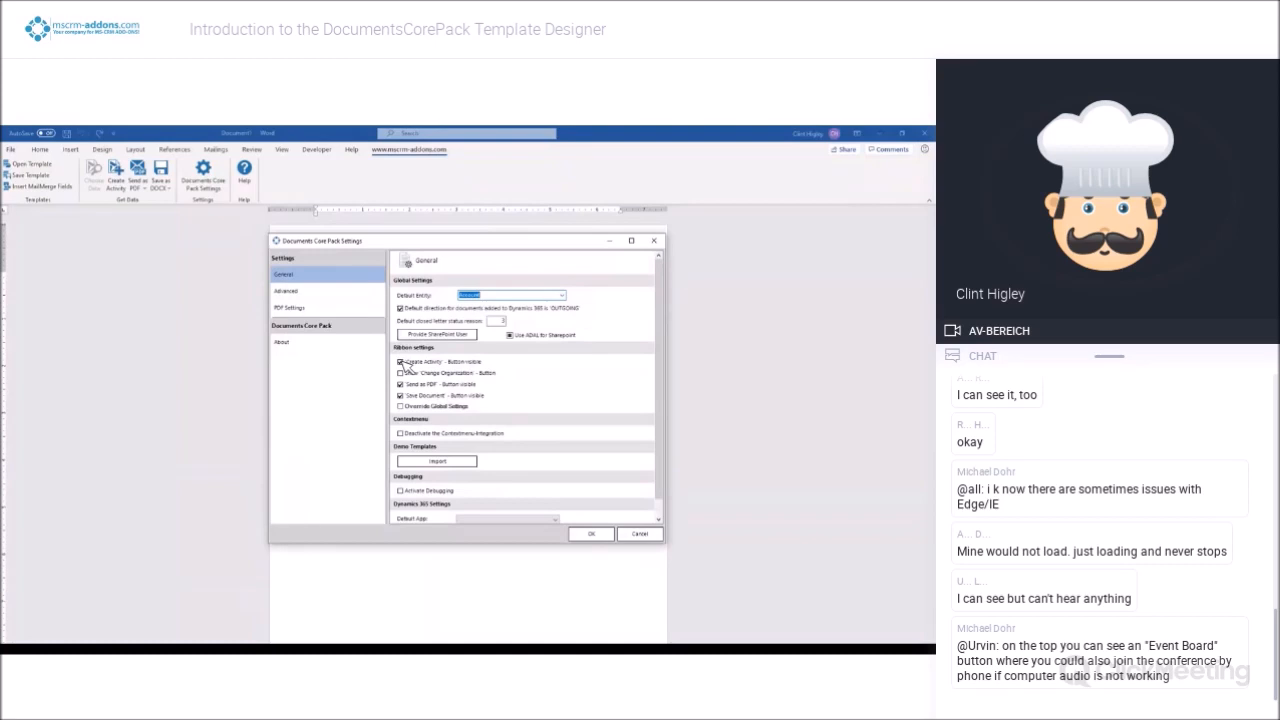
pyautogui.click(401, 362)
pyautogui.click(400, 384)
pyautogui.click(401, 396)
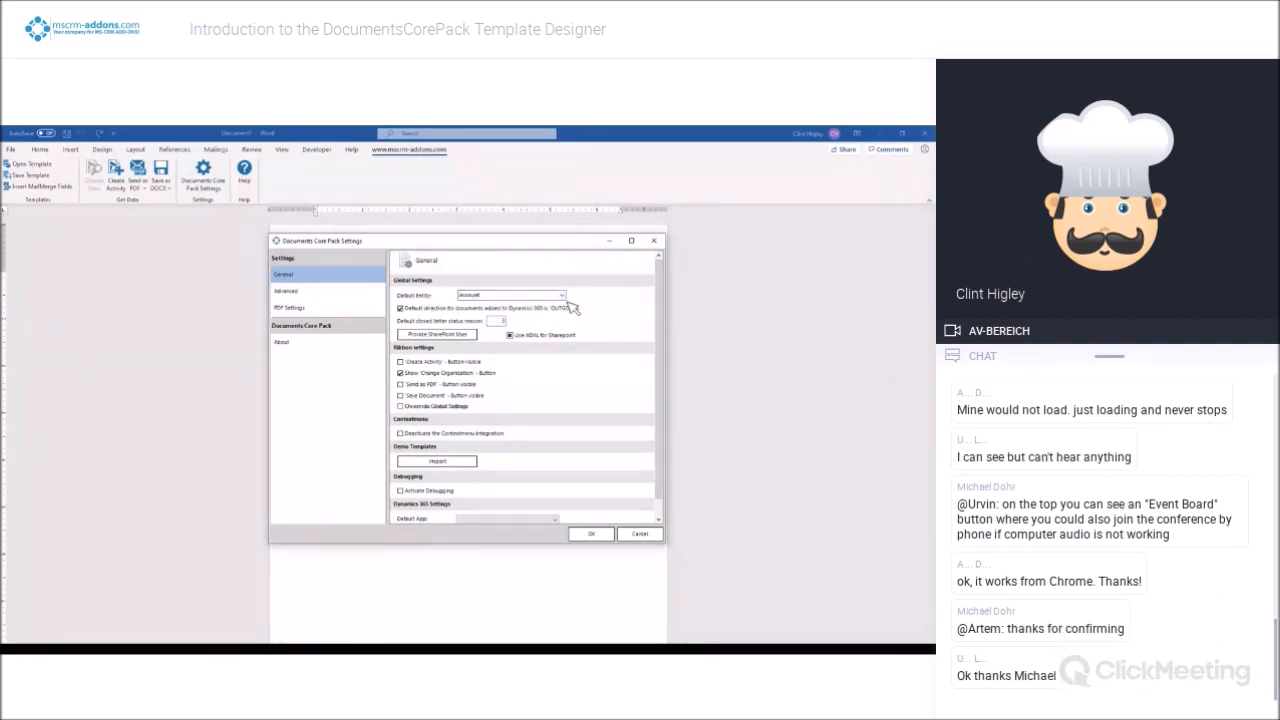
# Set the default entity to Quote and apply the Documents Core Pack settings
pyautogui.click(563, 295)
pyautogui.moveTo(563, 305); pyautogui.dragTo(558, 422)
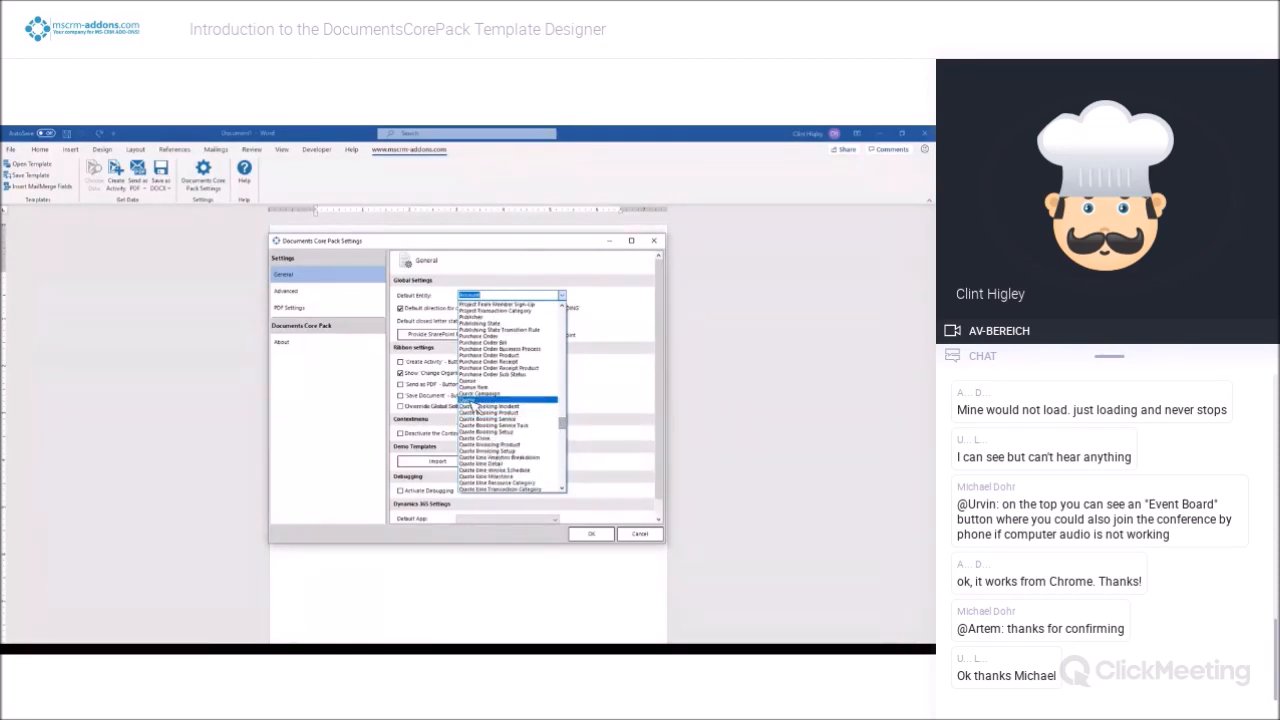
pyautogui.click(474, 400)
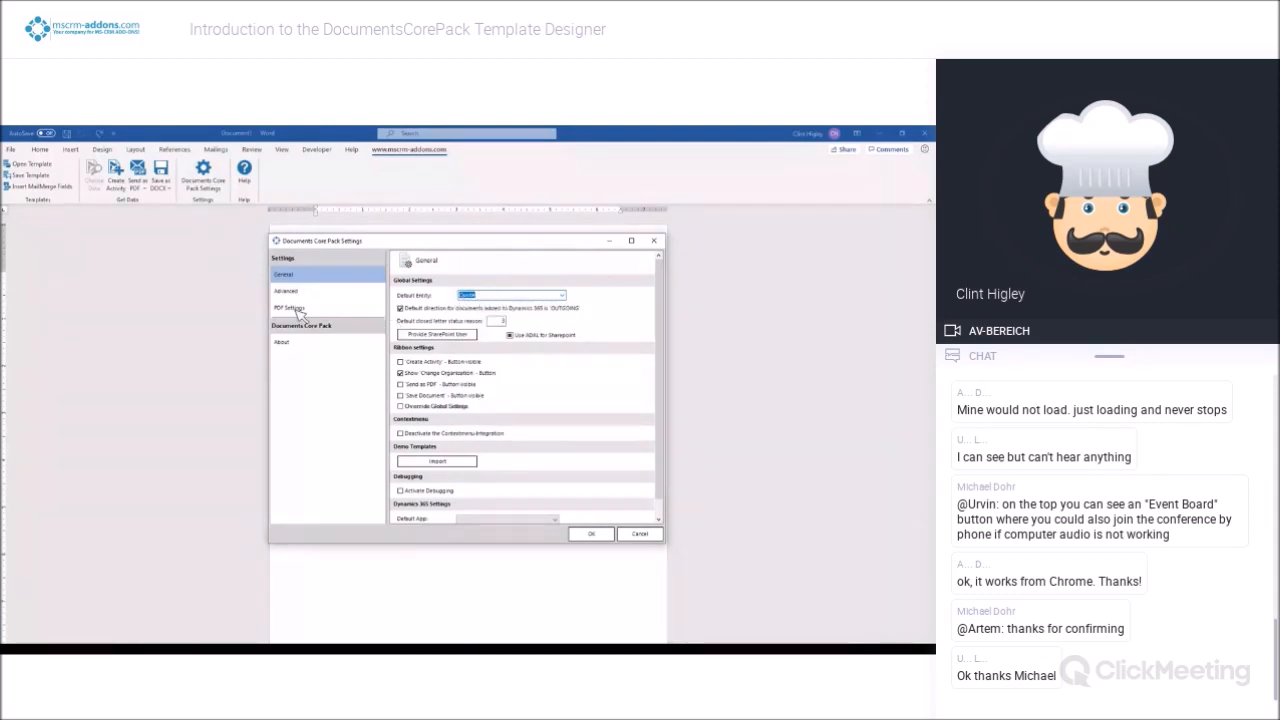
pyautogui.click(598, 536)
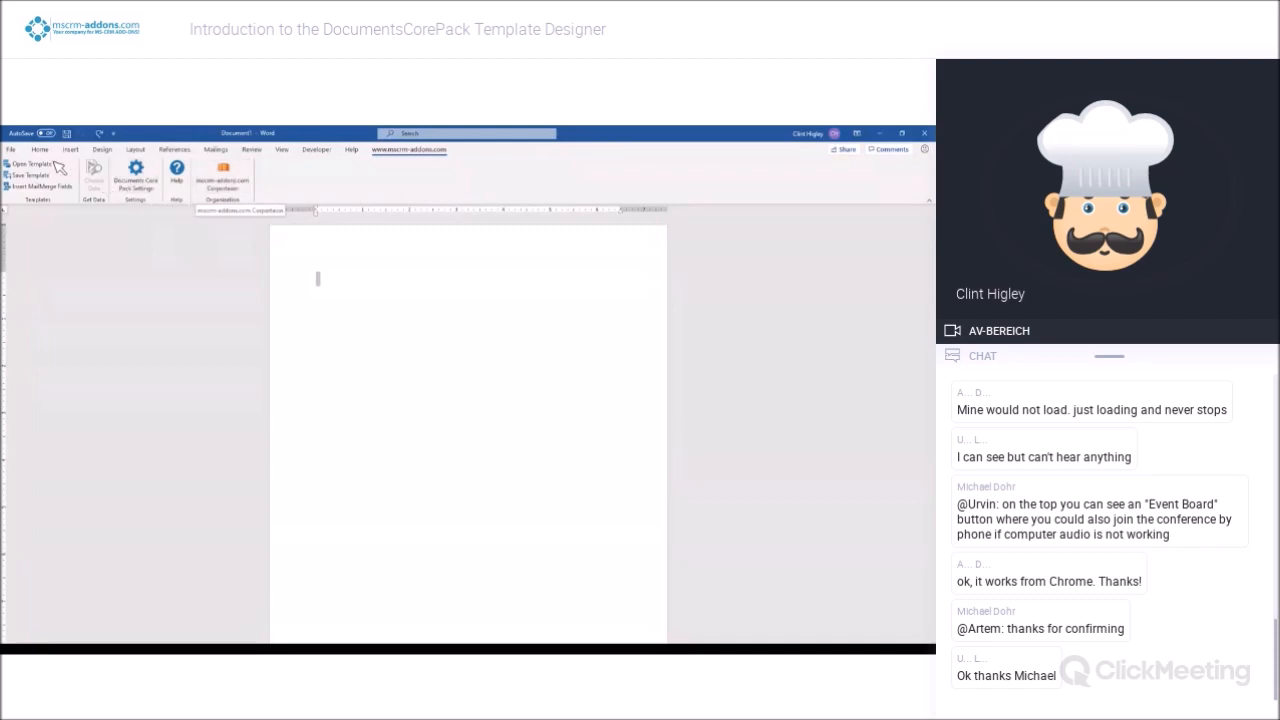
# Check the preselected type when opening a template and when inserting mail merge fields, dismissing the metadata notice
pyautogui.click(47, 166)
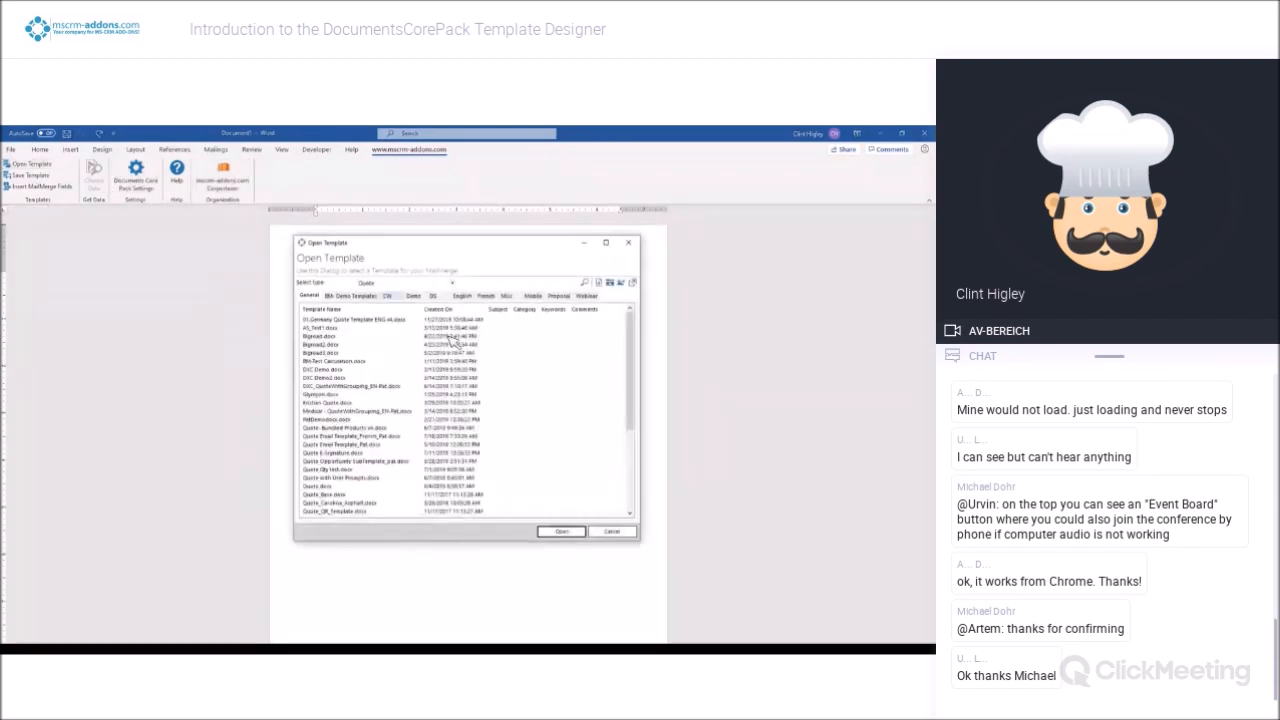
pyautogui.click(629, 245)
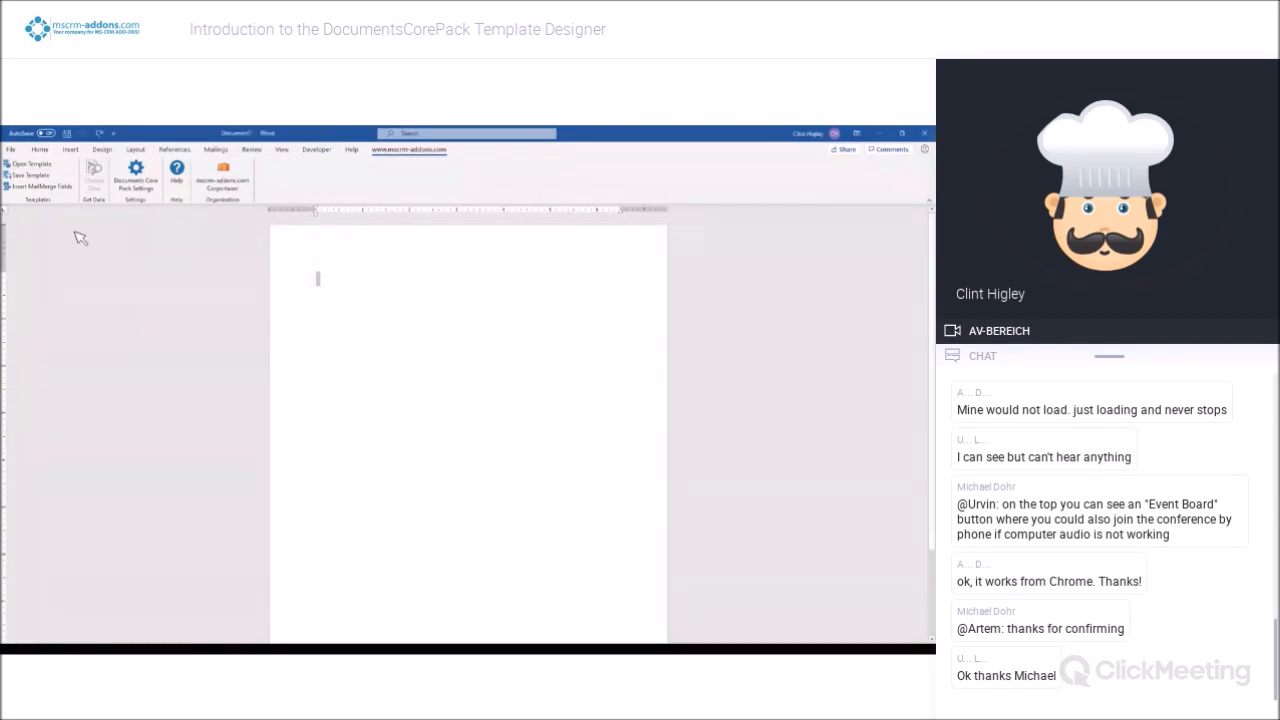
pyautogui.click(50, 188)
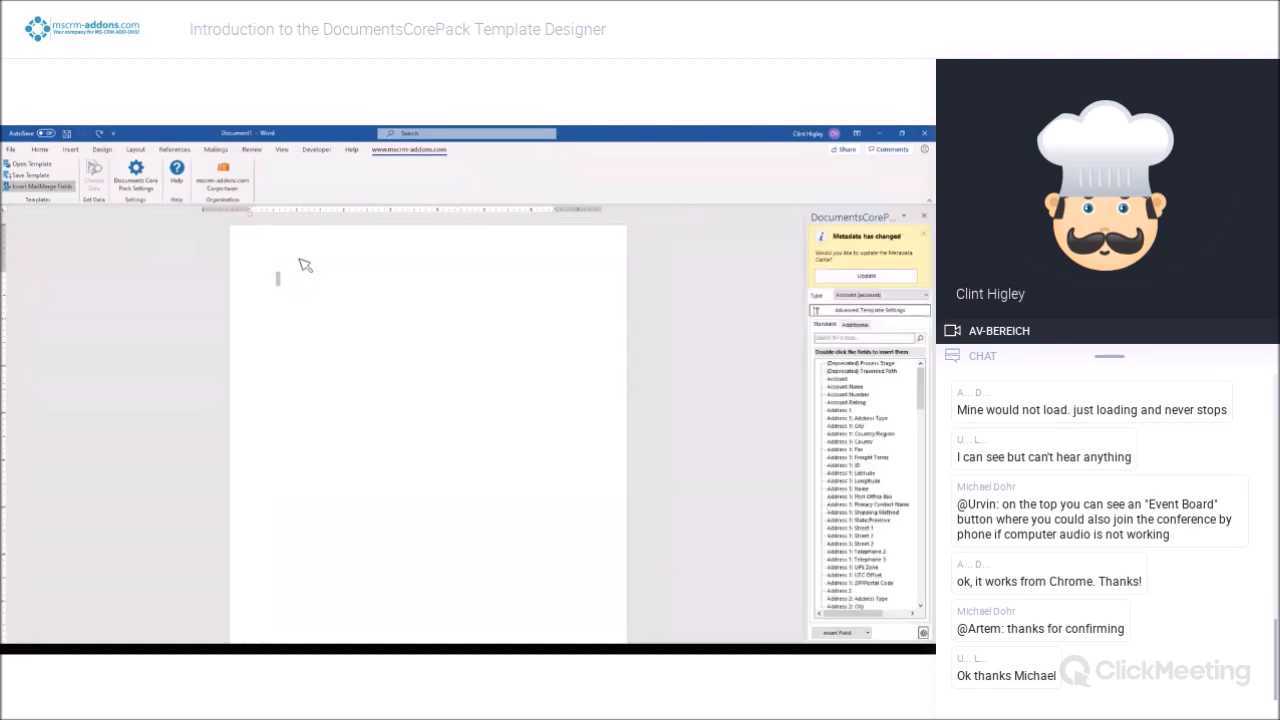
pyautogui.click(923, 236)
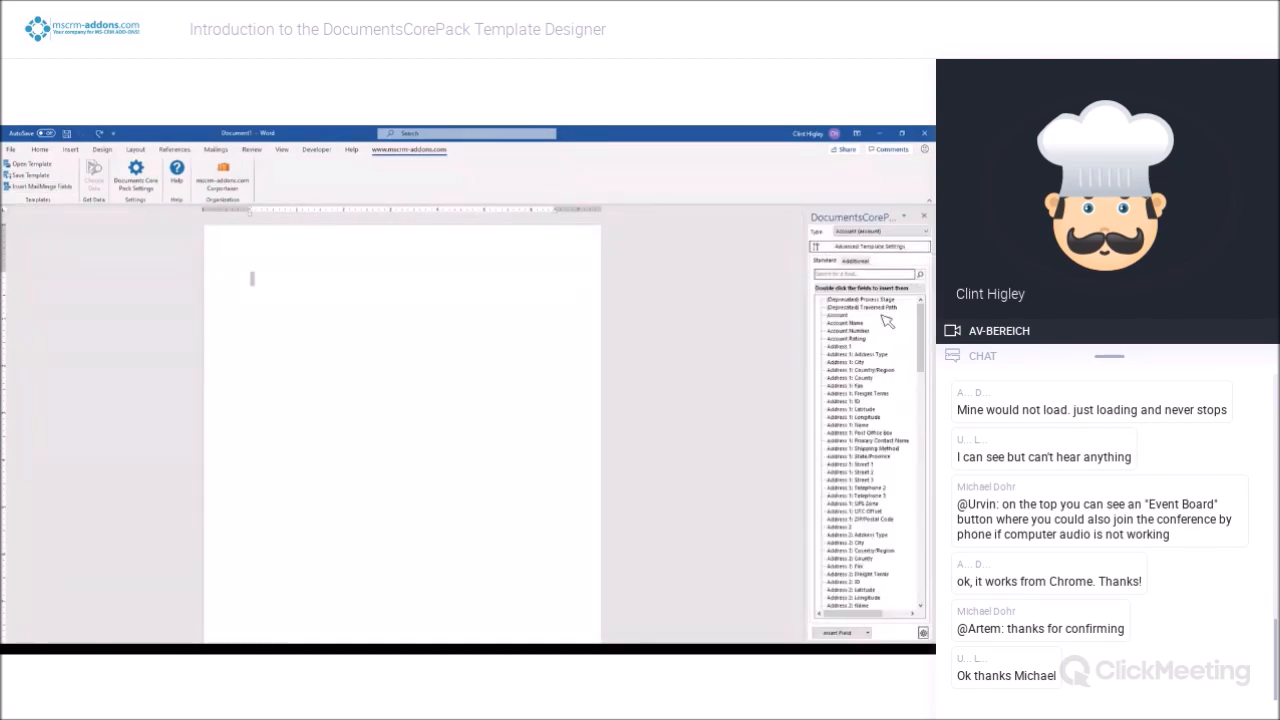
pyautogui.click(895, 232)
pyautogui.click(711, 266)
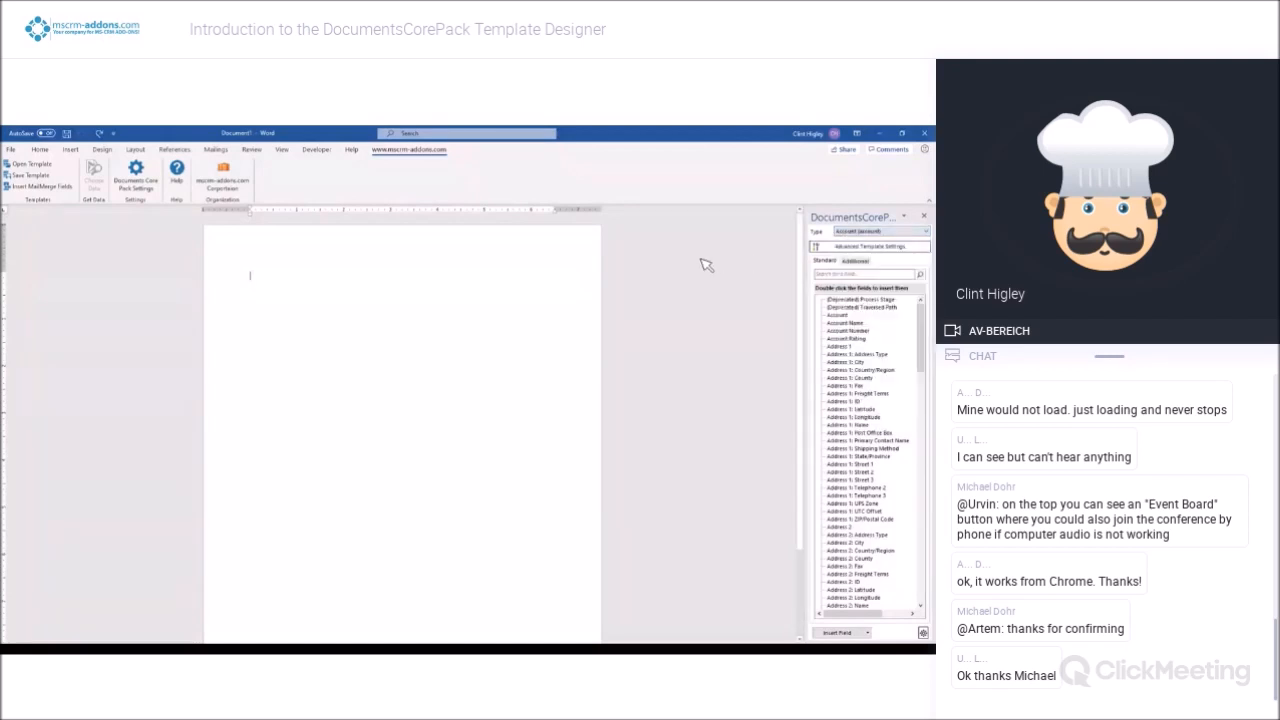
pyautogui.click(925, 220)
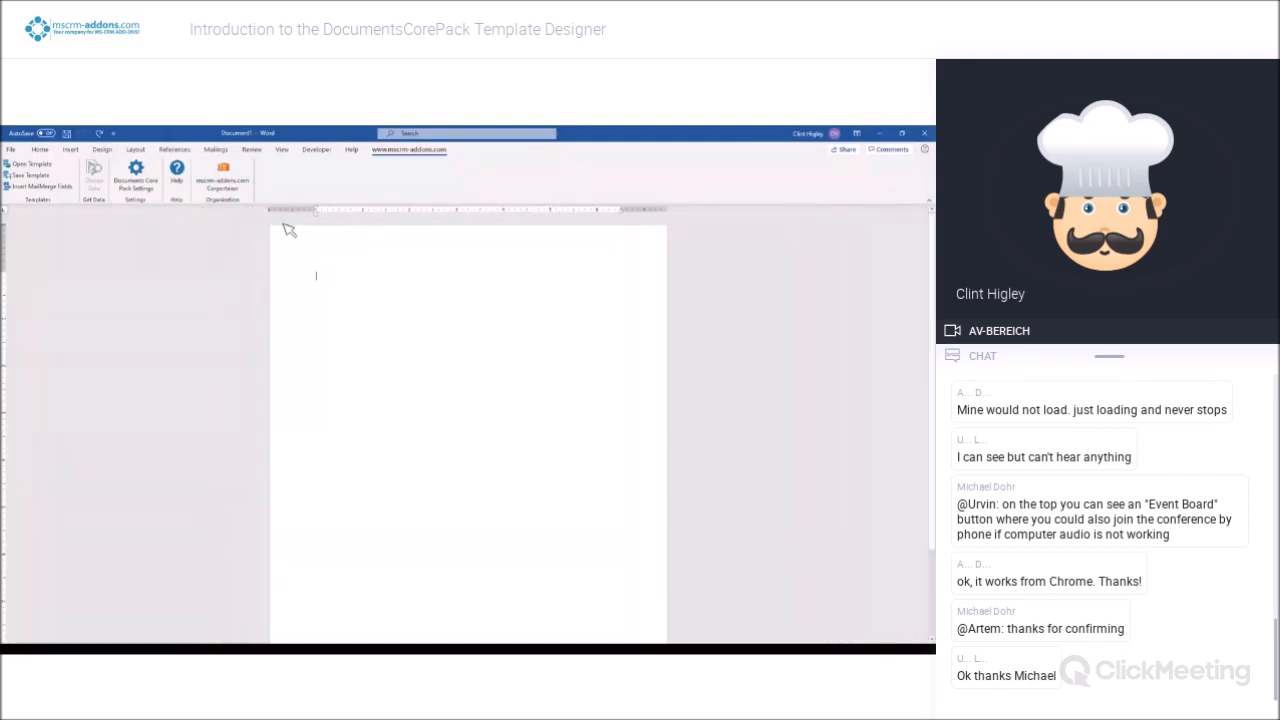
# Set the default entity to Account in the Documents Core Pack settings and apply it
pyautogui.click(150, 172)
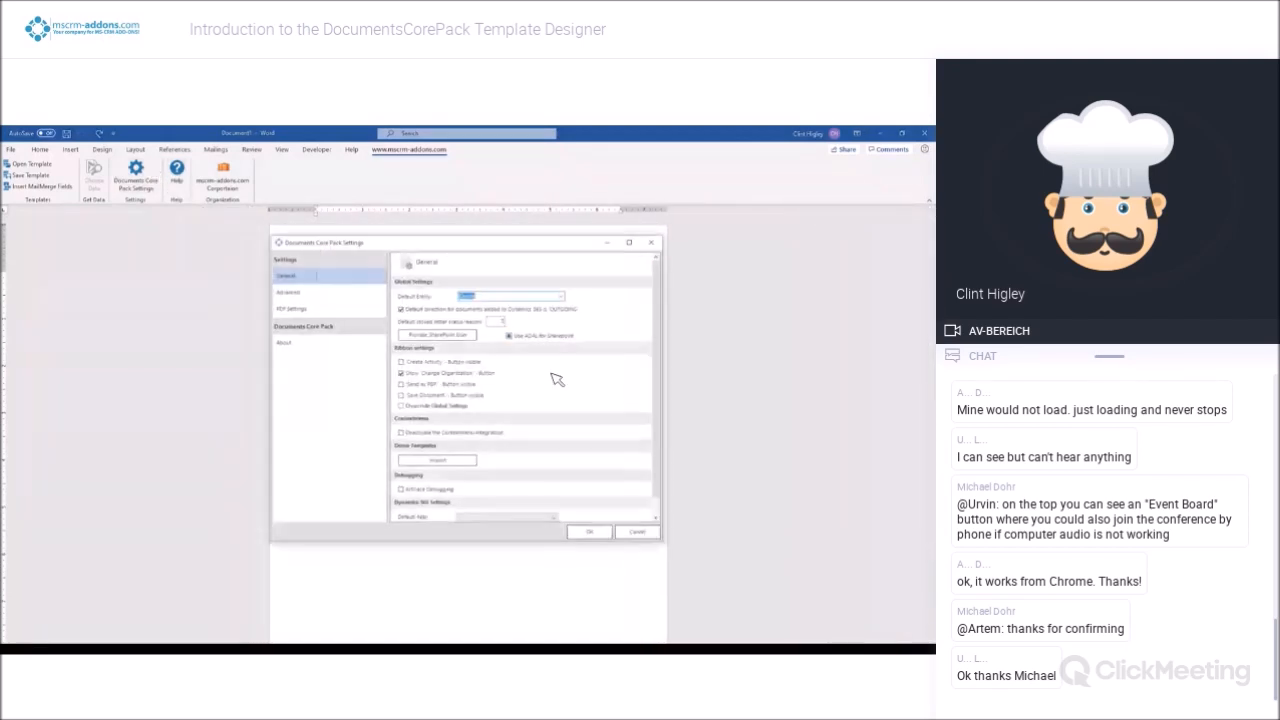
pyautogui.click(562, 296)
pyautogui.moveTo(561, 424); pyautogui.dragTo(557, 310)
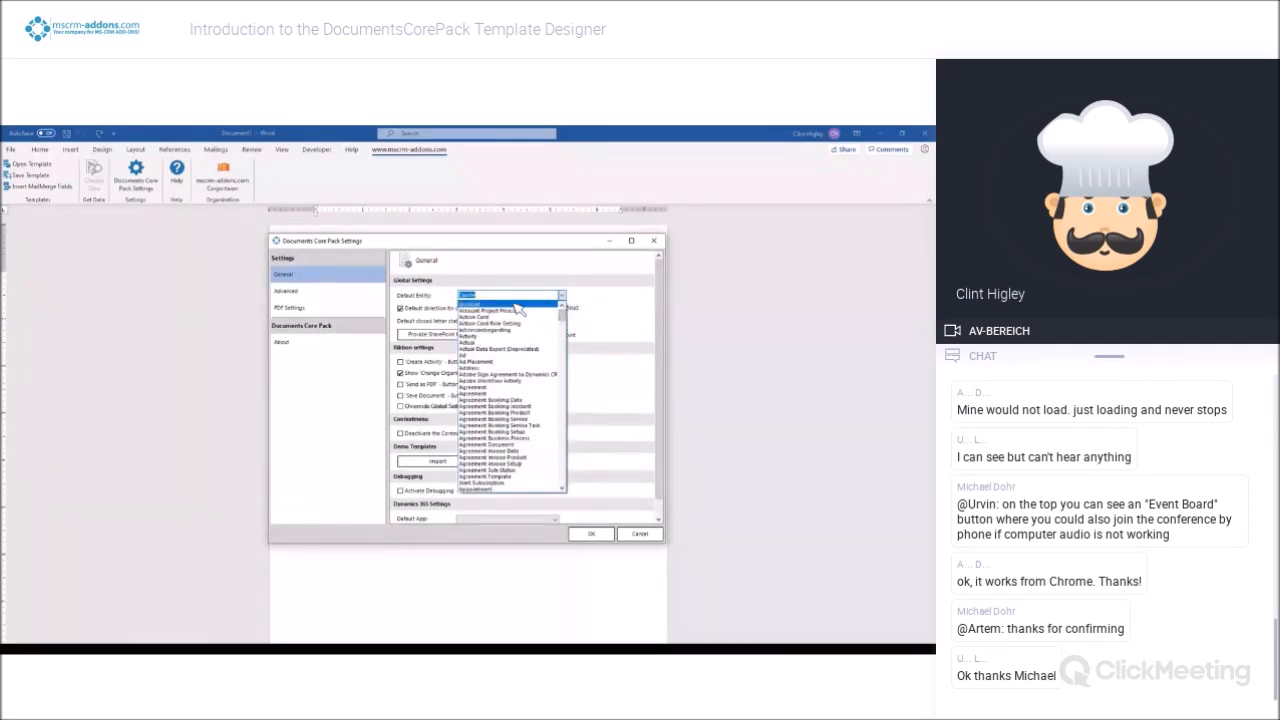
pyautogui.click(518, 304)
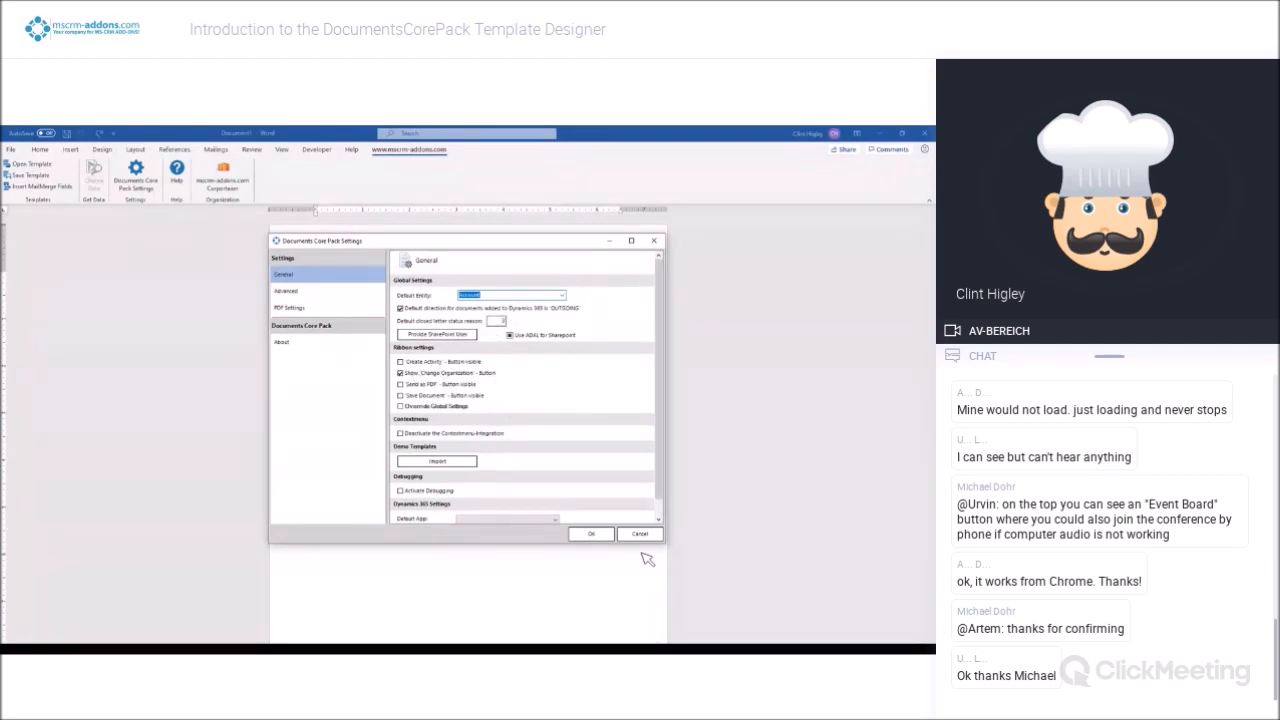
pyautogui.click(594, 534)
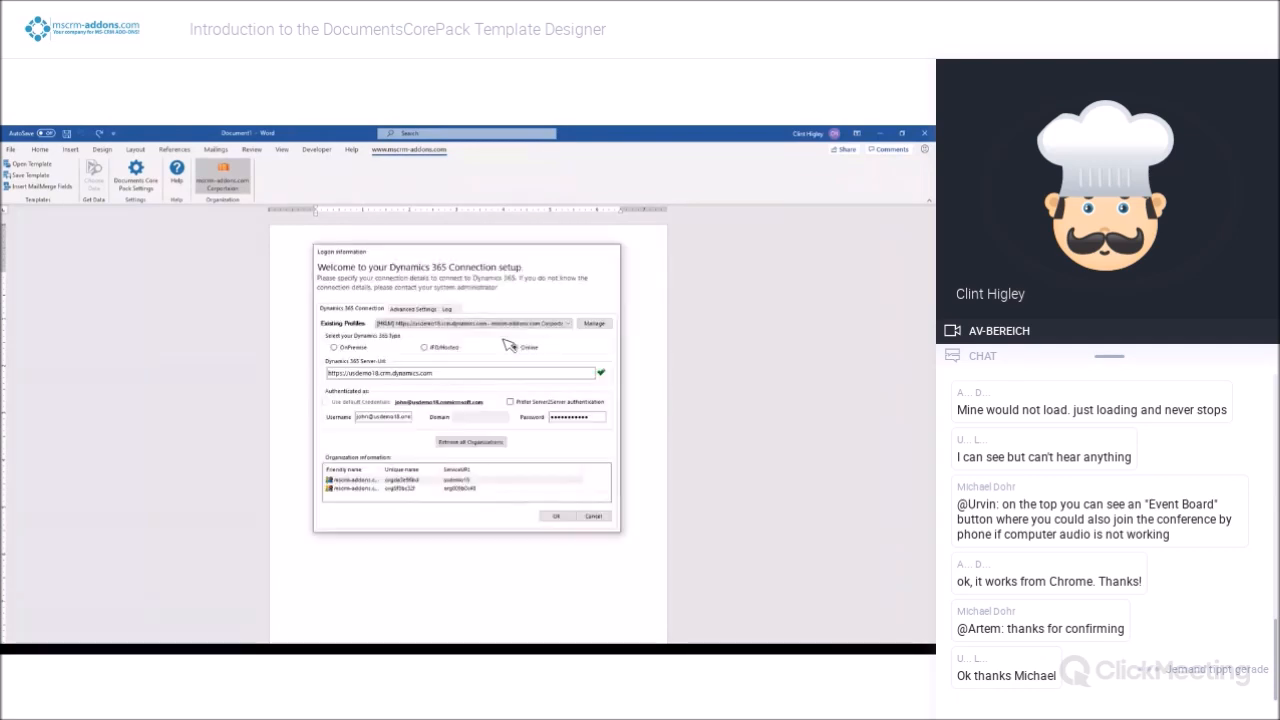
# Look through the existing connection profiles in the Dynamics 365 connection setup and cancel the setup without changes
pyautogui.click(570, 323)
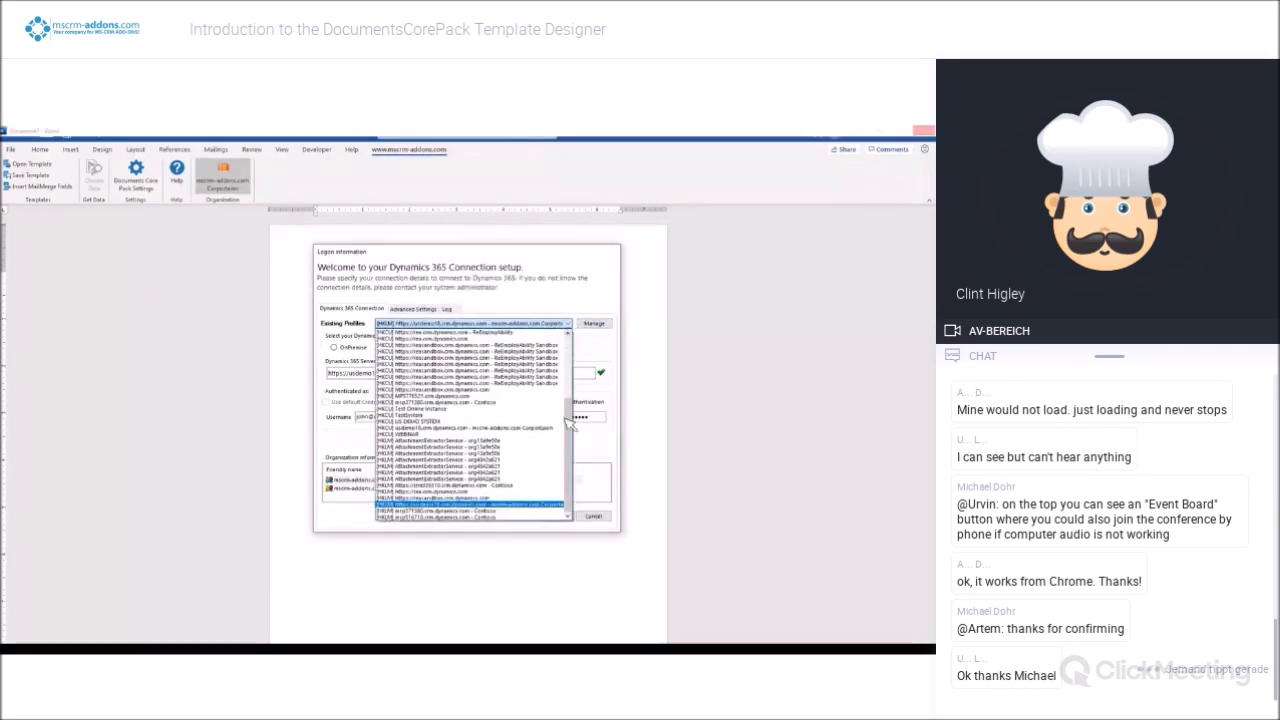
pyautogui.moveTo(569, 392); pyautogui.dragTo(571, 453)
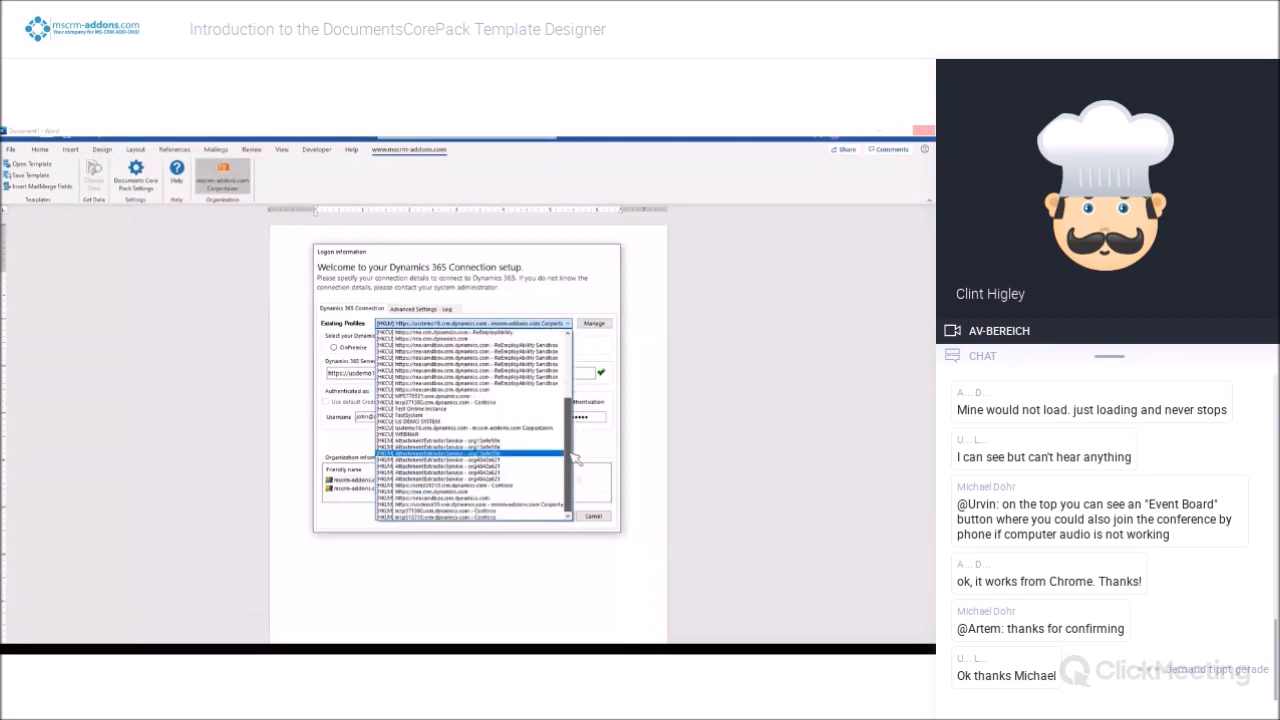
pyautogui.click(540, 289)
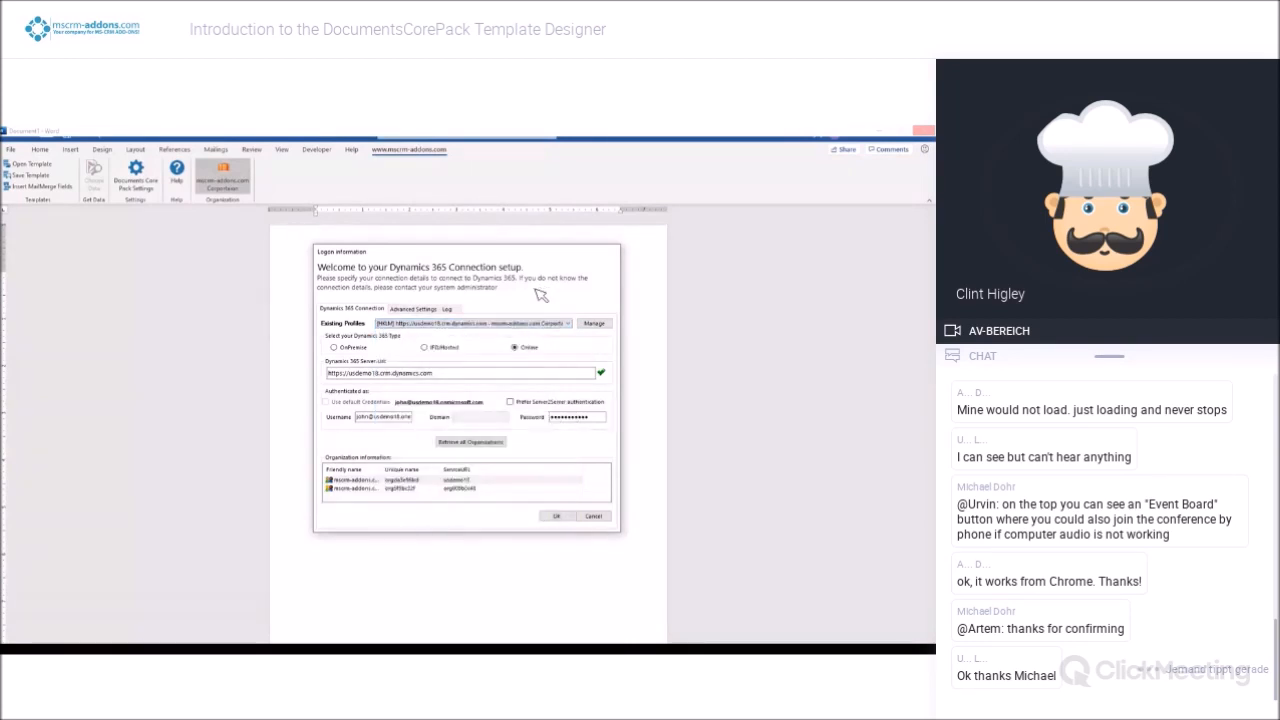
pyautogui.click(603, 515)
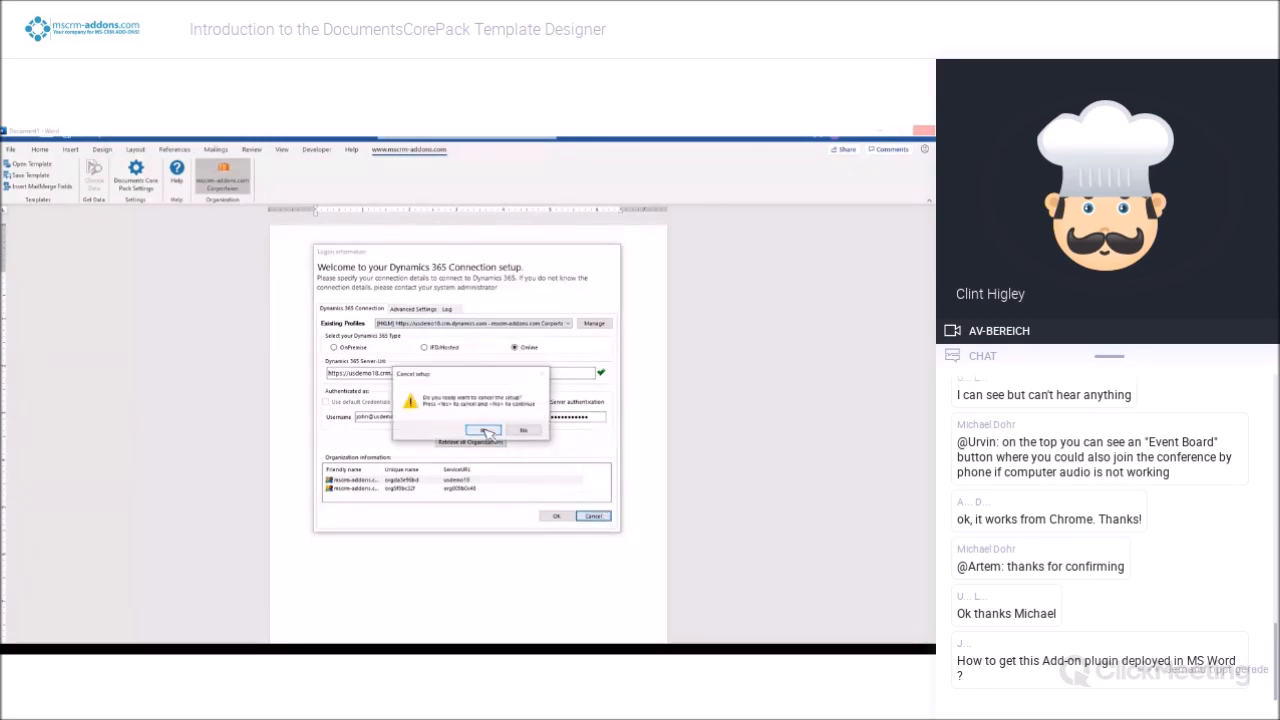
pyautogui.click(485, 431)
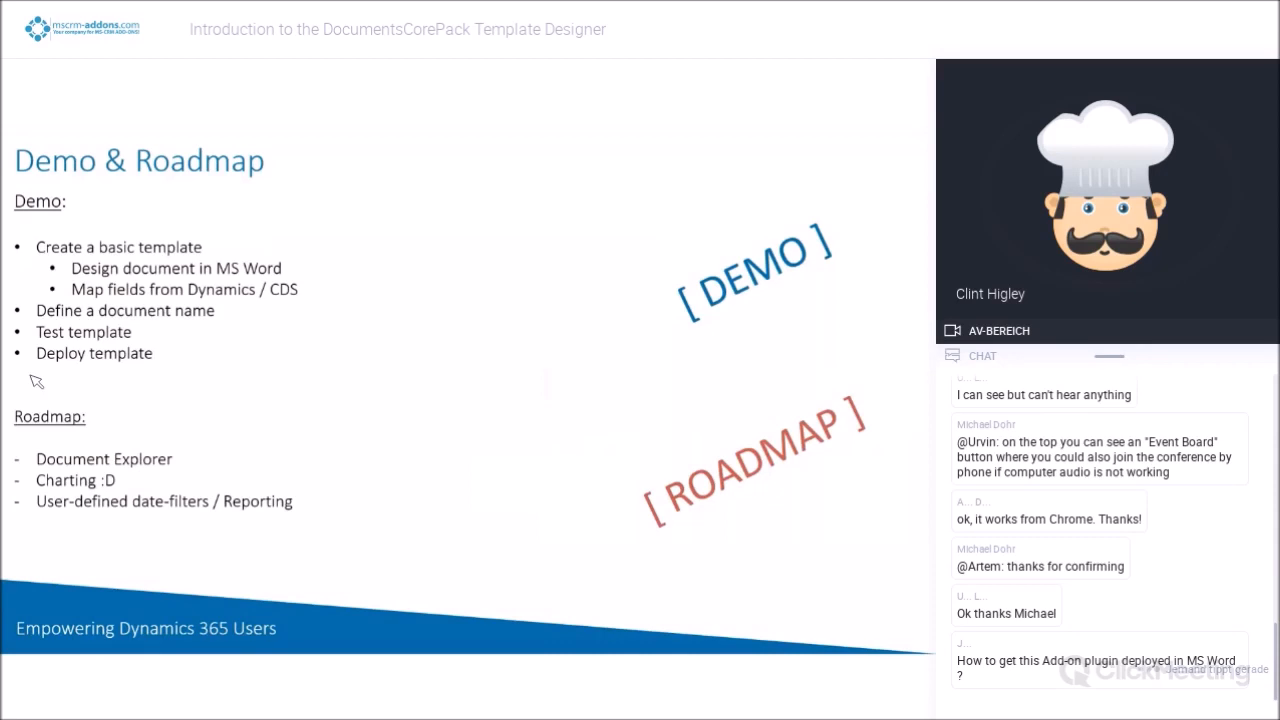
# Return to the Word document, open the mail merge fields pane slightly widened, and look through the Account fields
pyautogui.hotkey('alt', 'Tab')
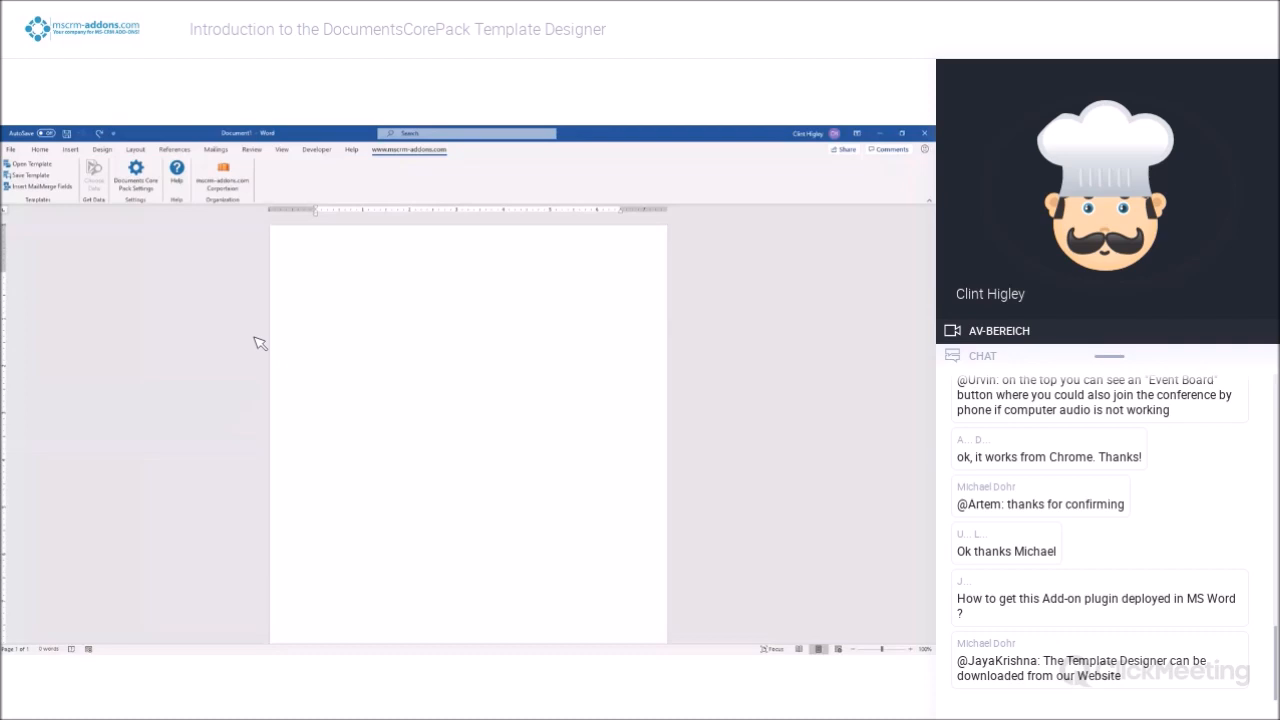
pyautogui.click(67, 188)
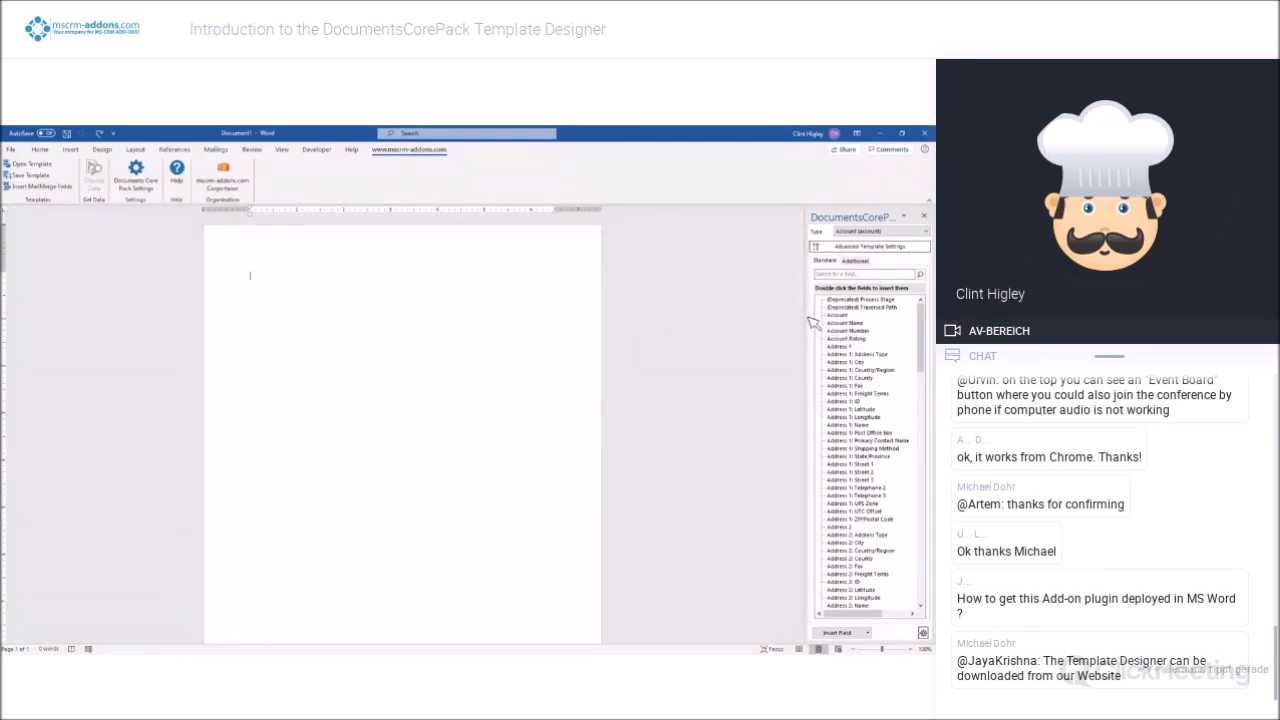
pyautogui.moveTo(812, 322); pyautogui.dragTo(789, 317)
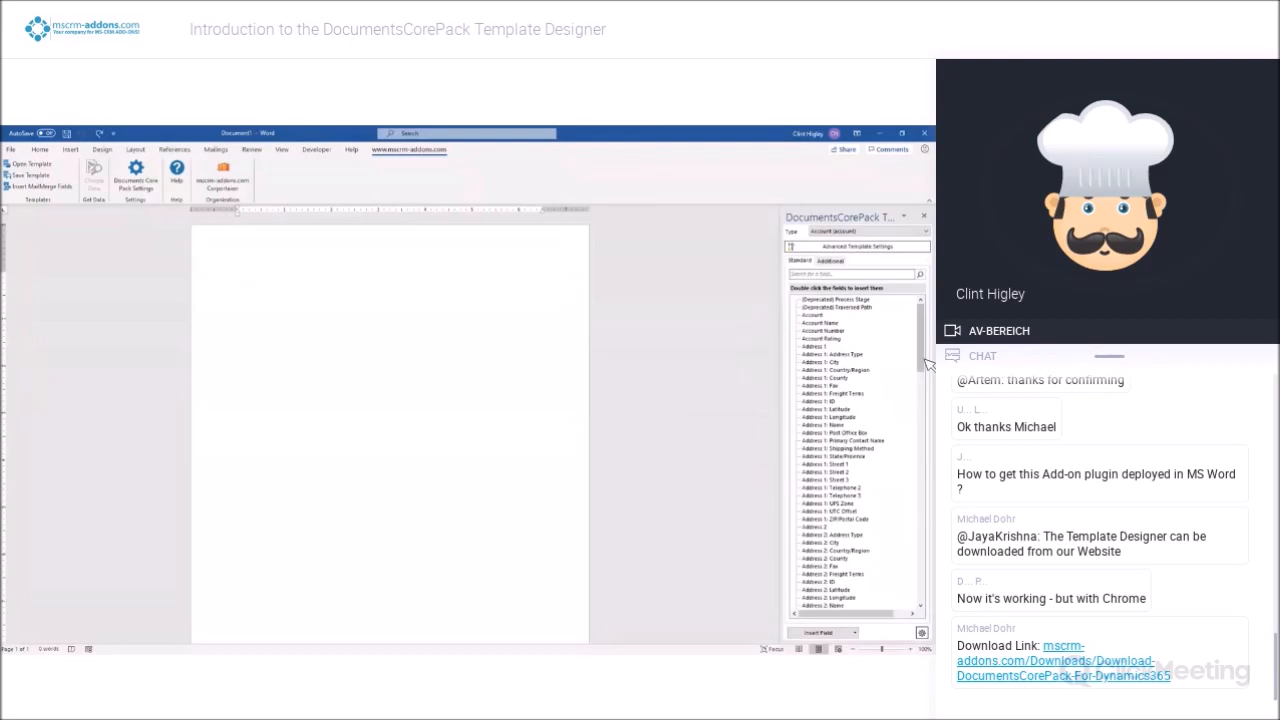
pyautogui.moveTo(928, 365); pyautogui.dragTo(927, 600)
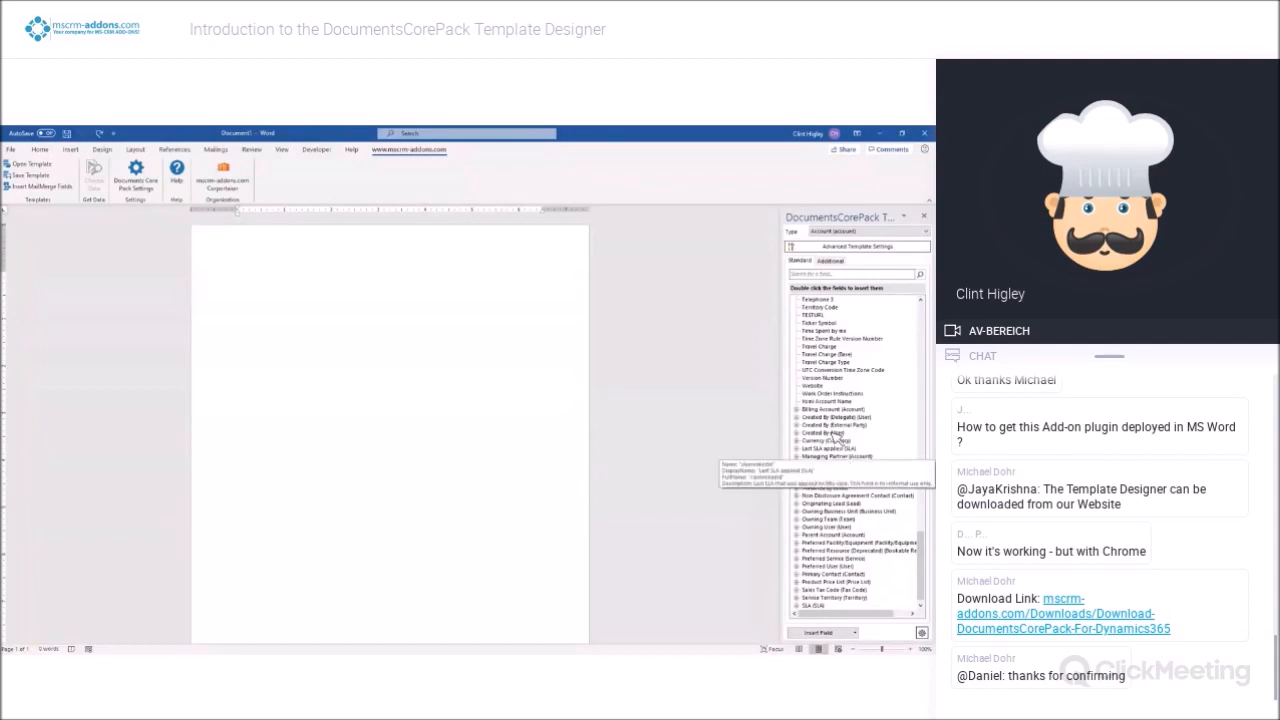
pyautogui.moveTo(923, 557); pyautogui.dragTo(924, 322)
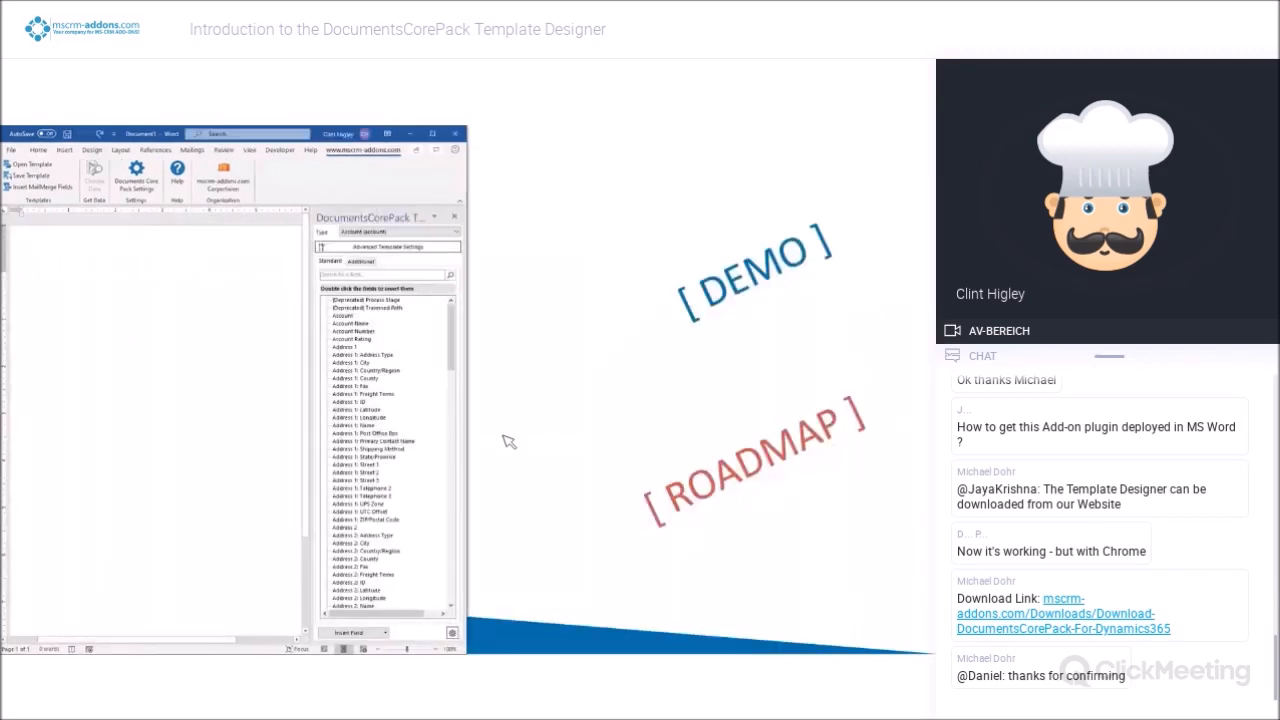
# Arrange the Dynamics 365 browser window with the Alpine Ski House account beside Word, giving Word slightly more than half the screen
pyautogui.hotkey('alt', 'Tab')
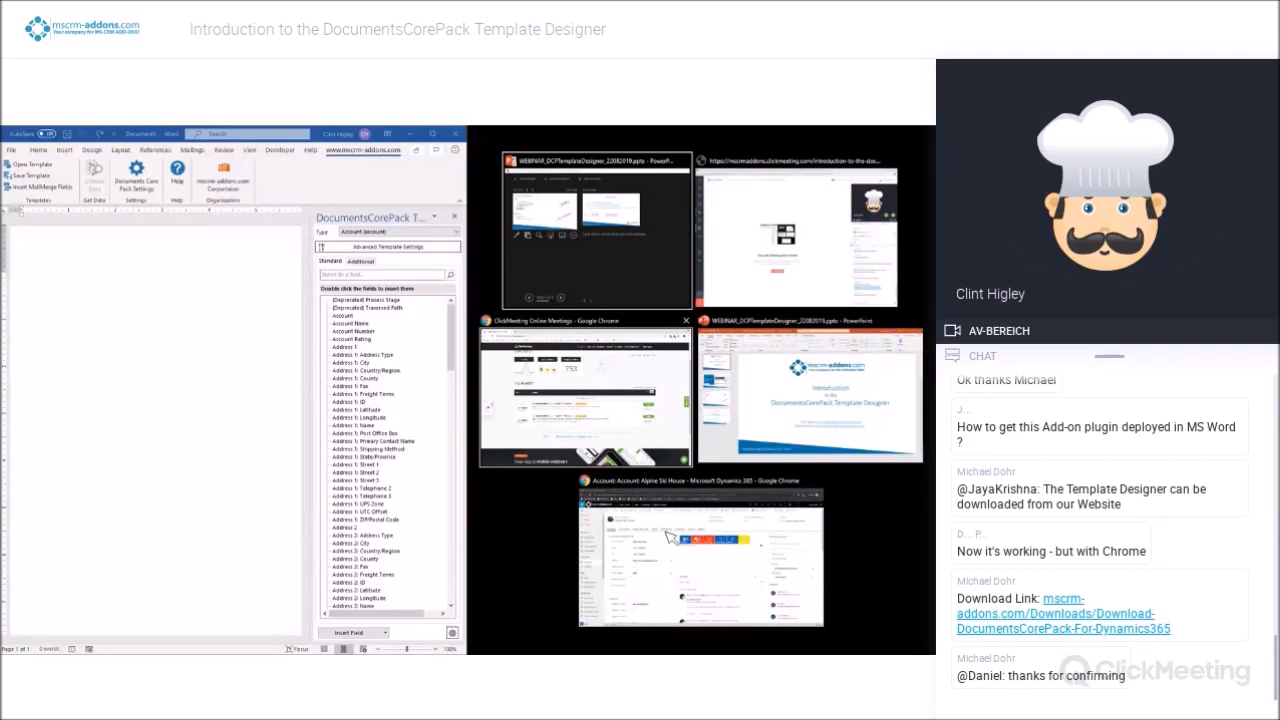
pyautogui.click(672, 538)
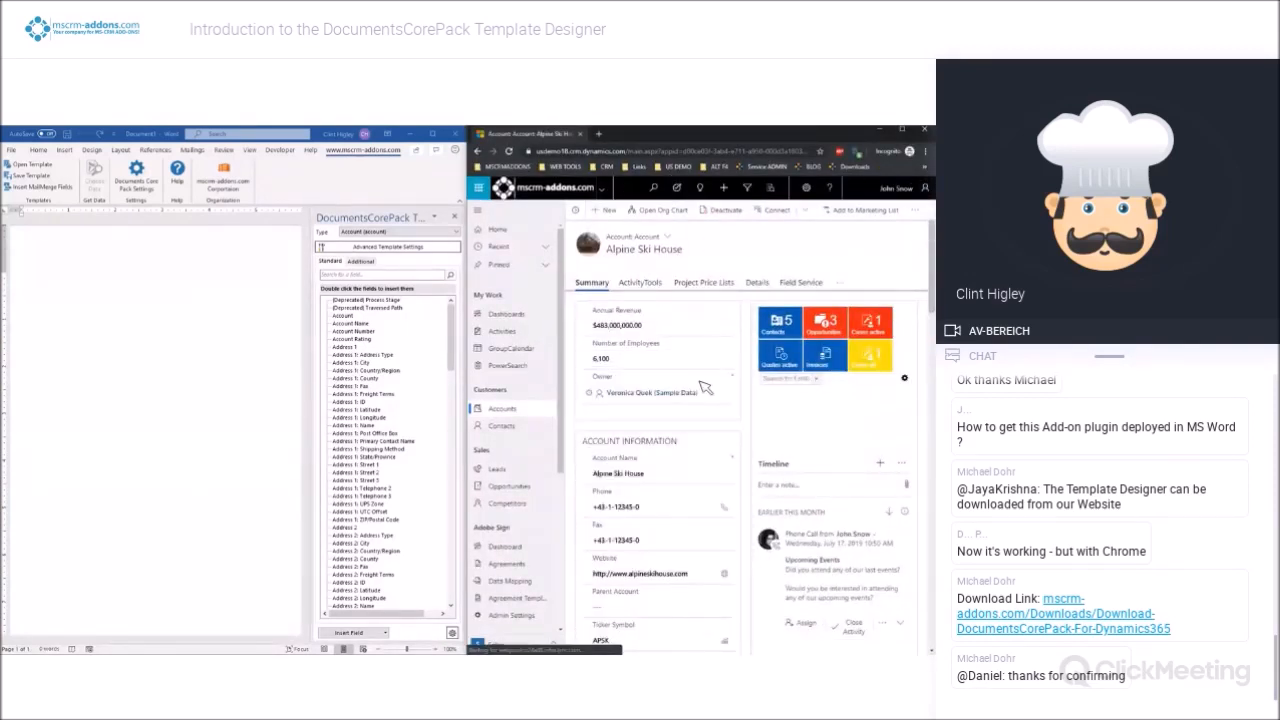
pyautogui.moveTo(468, 365); pyautogui.dragTo(543, 362)
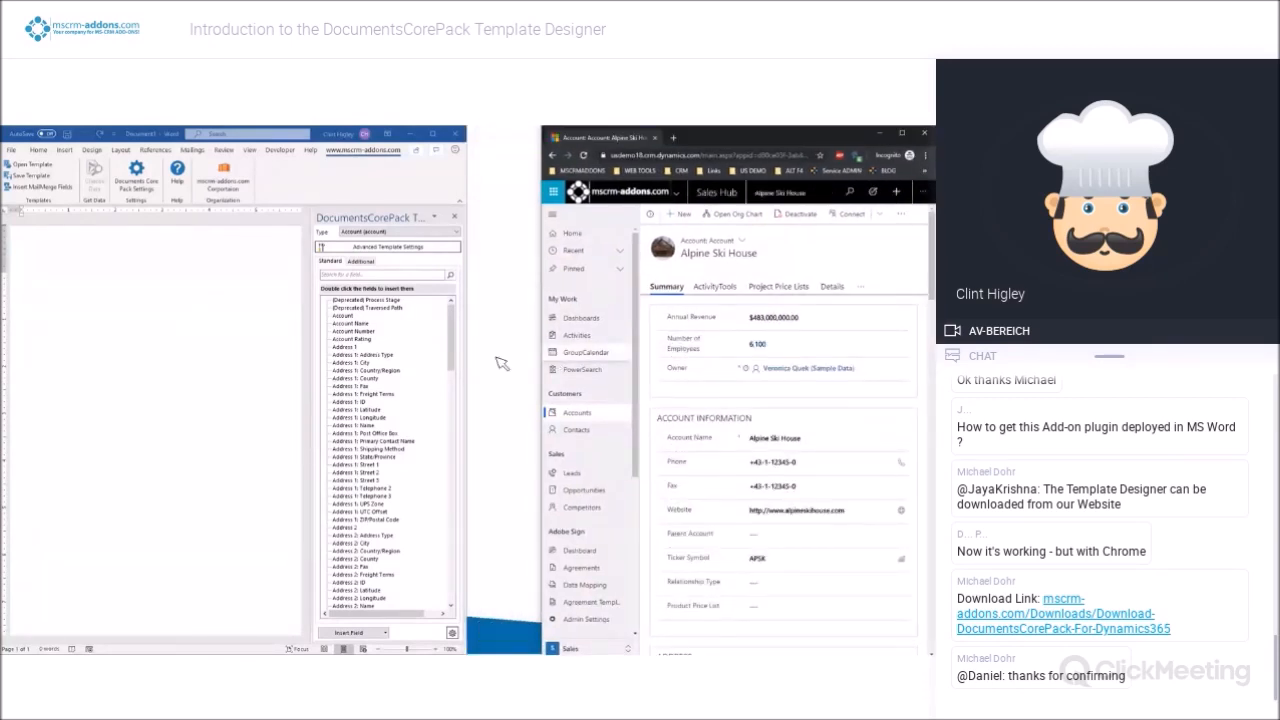
pyautogui.moveTo(475, 363); pyautogui.dragTo(548, 366)
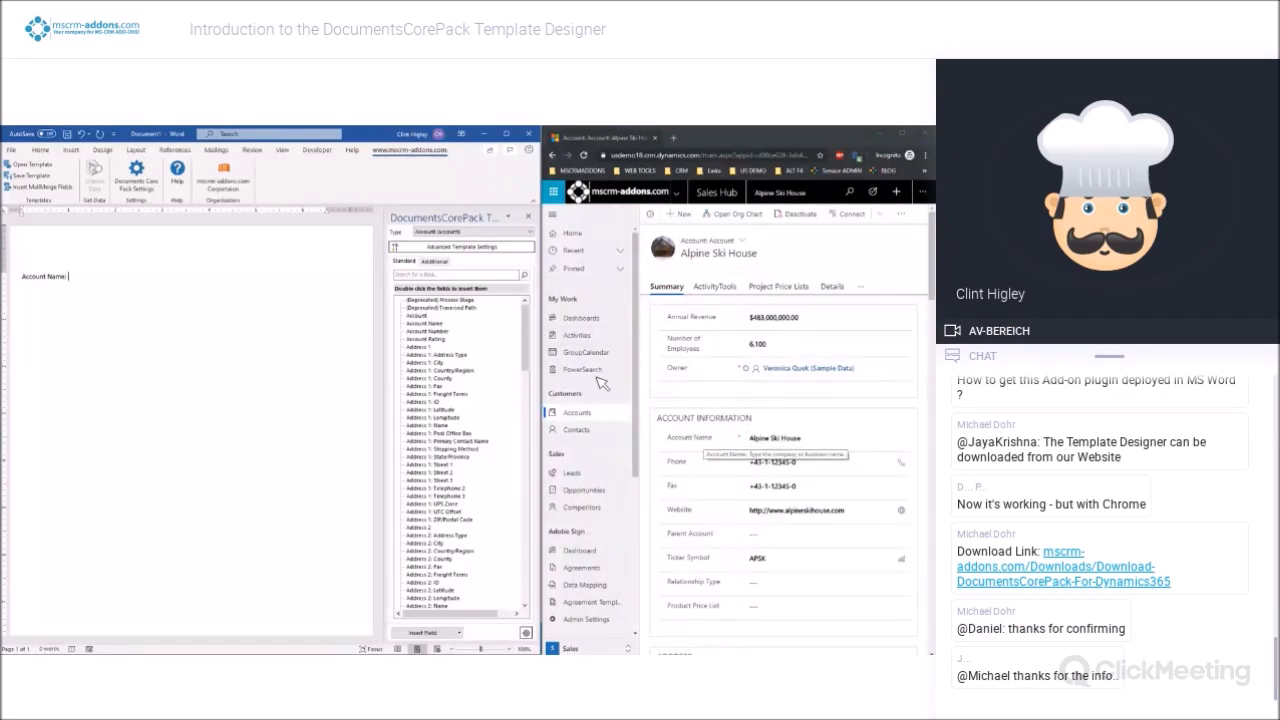
# Insert the Account Name merge field after the "Account Name:" label and start a new line below it
pyautogui.click(434, 325)
pyautogui.doubleClick(434, 325)
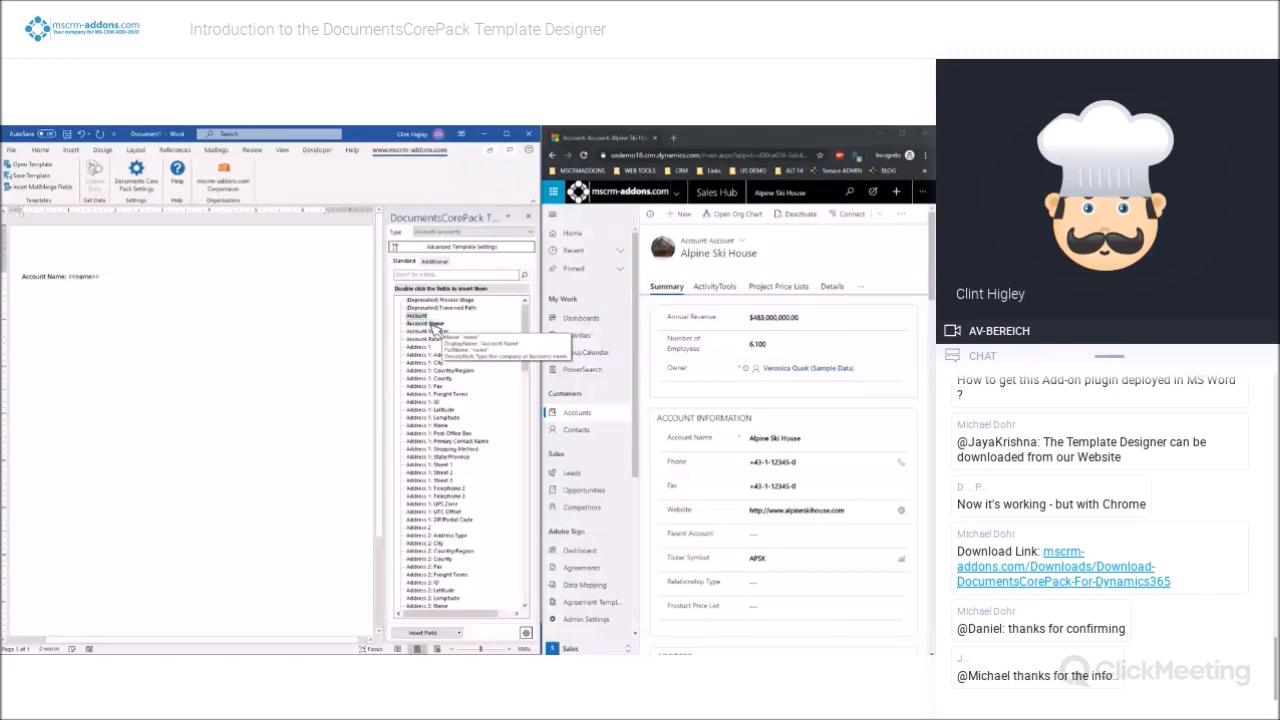
pyautogui.click(101, 286)
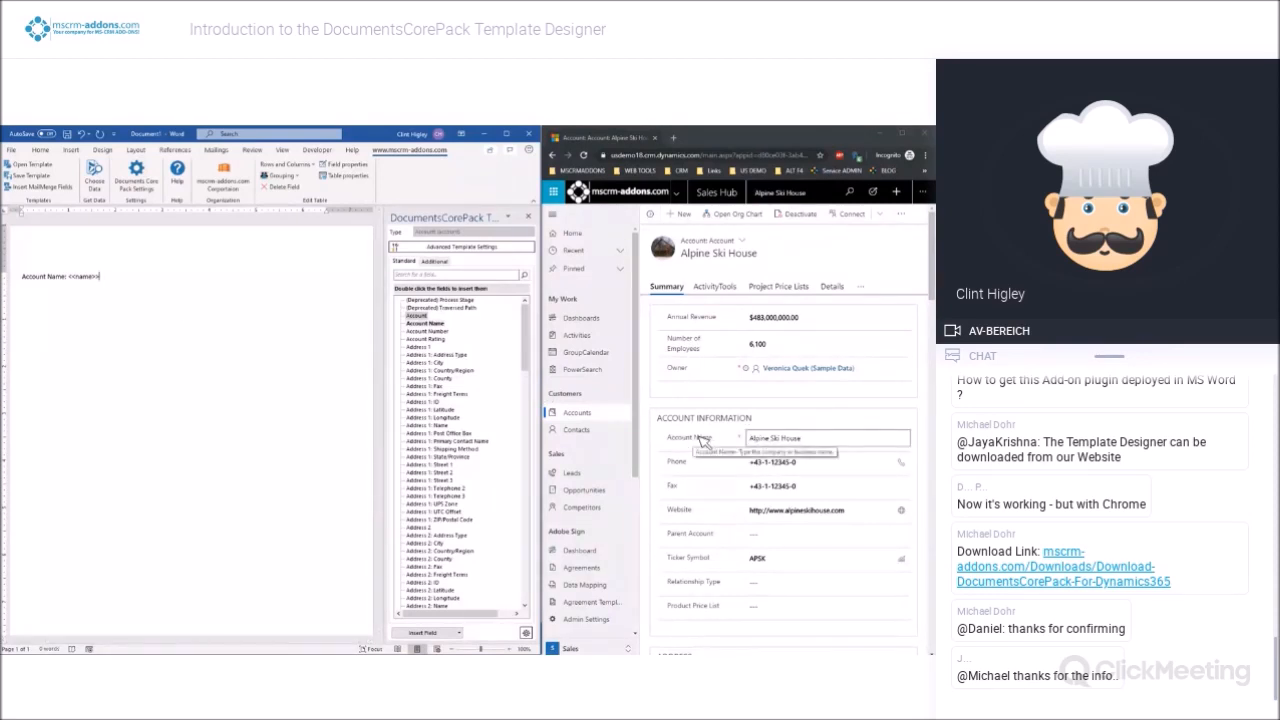
pyautogui.click(96, 278)
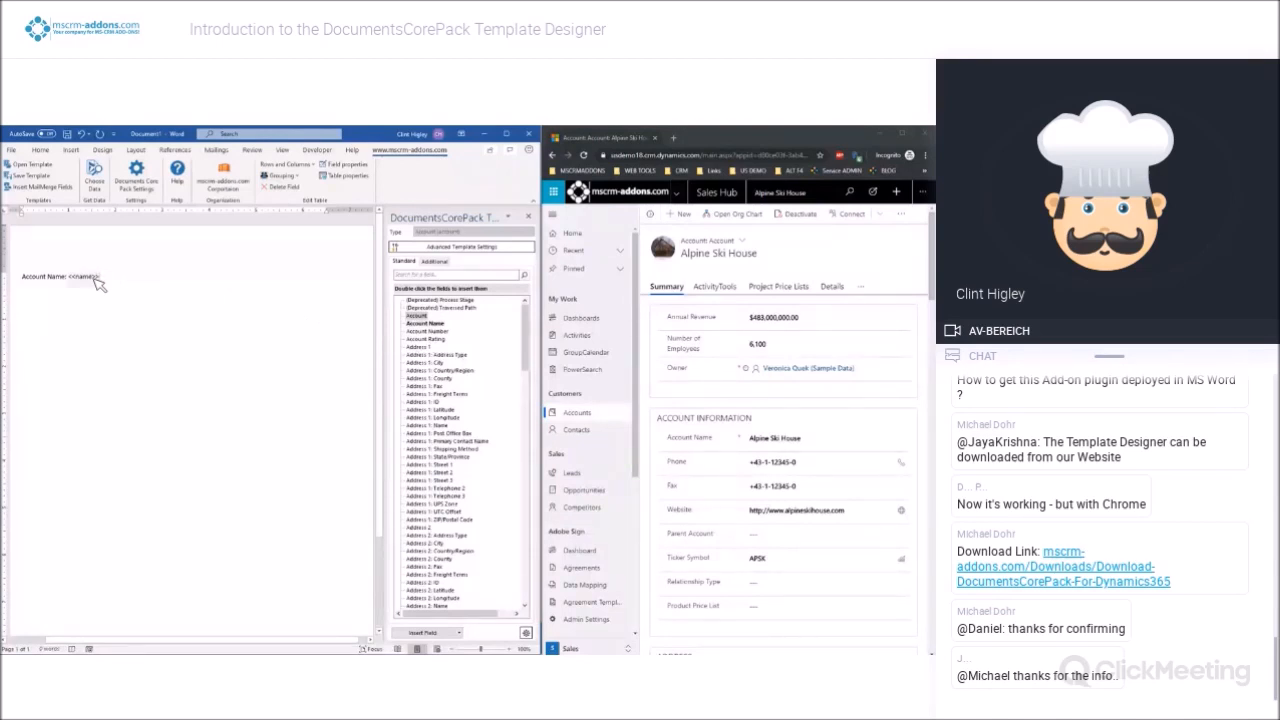
pyautogui.click(194, 292)
pyautogui.press('Return')
pyautogui.press('Return')
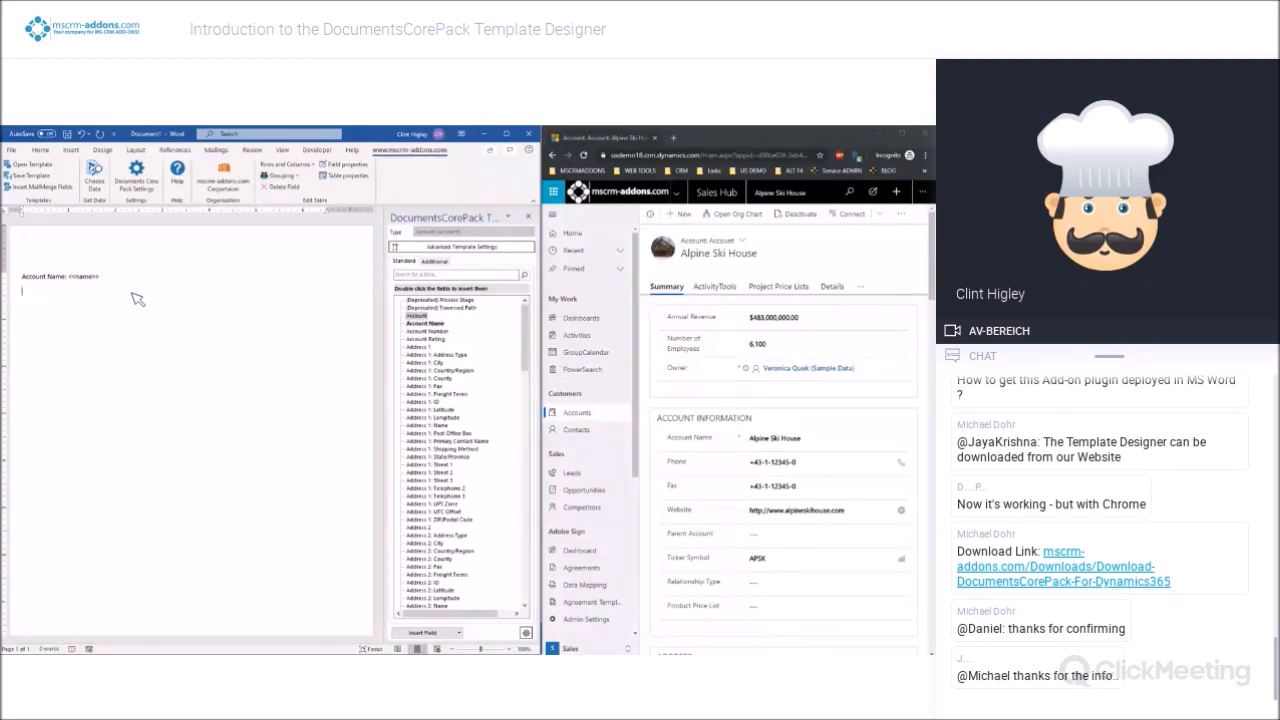
# Examine the Alpine Ski House account's fields, its related records and the available account forms in Dynamics 365
pyautogui.scroll(-10, 773, 378)
pyautogui.scroll(-5, 737, 414)
pyautogui.scroll(12, 737, 414)
pyautogui.scroll(-2, 800, 416)
pyautogui.scroll(2, 754, 412)
pyautogui.click(862, 289)
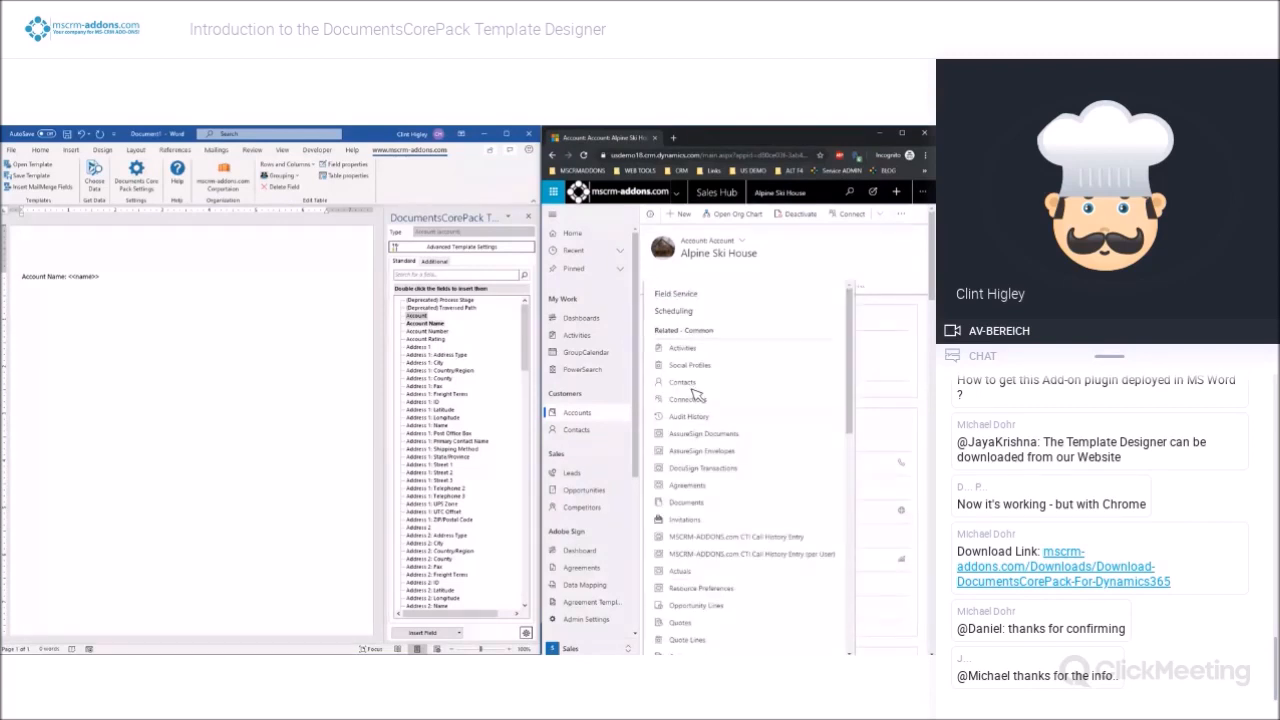
pyautogui.click(898, 249)
pyautogui.click(742, 240)
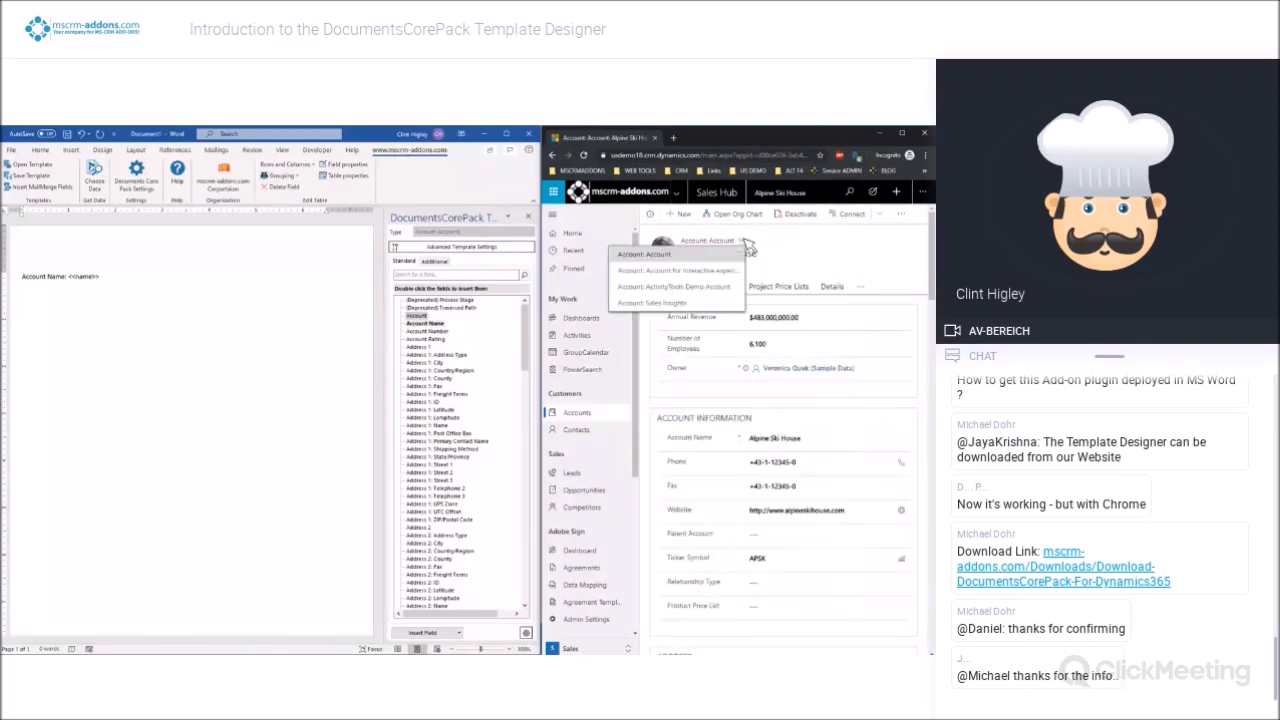
# Switch the Alpine Ski House account to the "Account for Interactive experience" form and locate its Primary Contact field
pyautogui.click(700, 280)
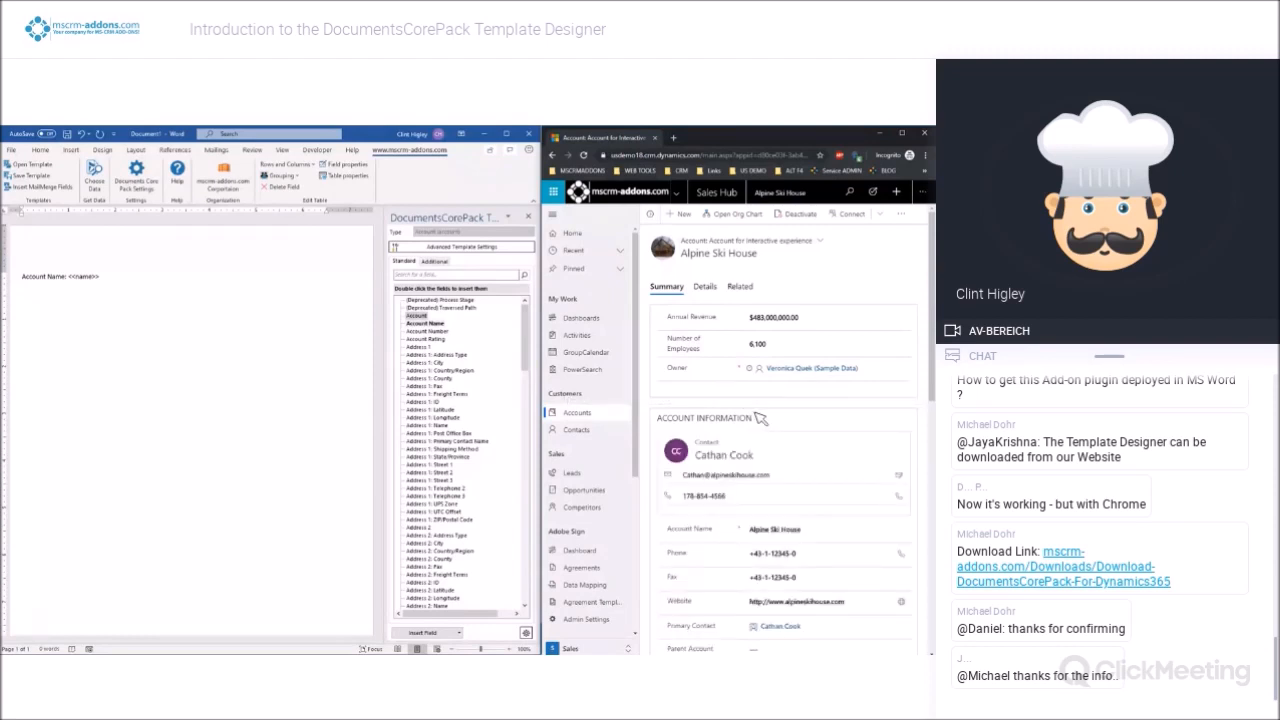
pyautogui.scroll(-3, 760, 418)
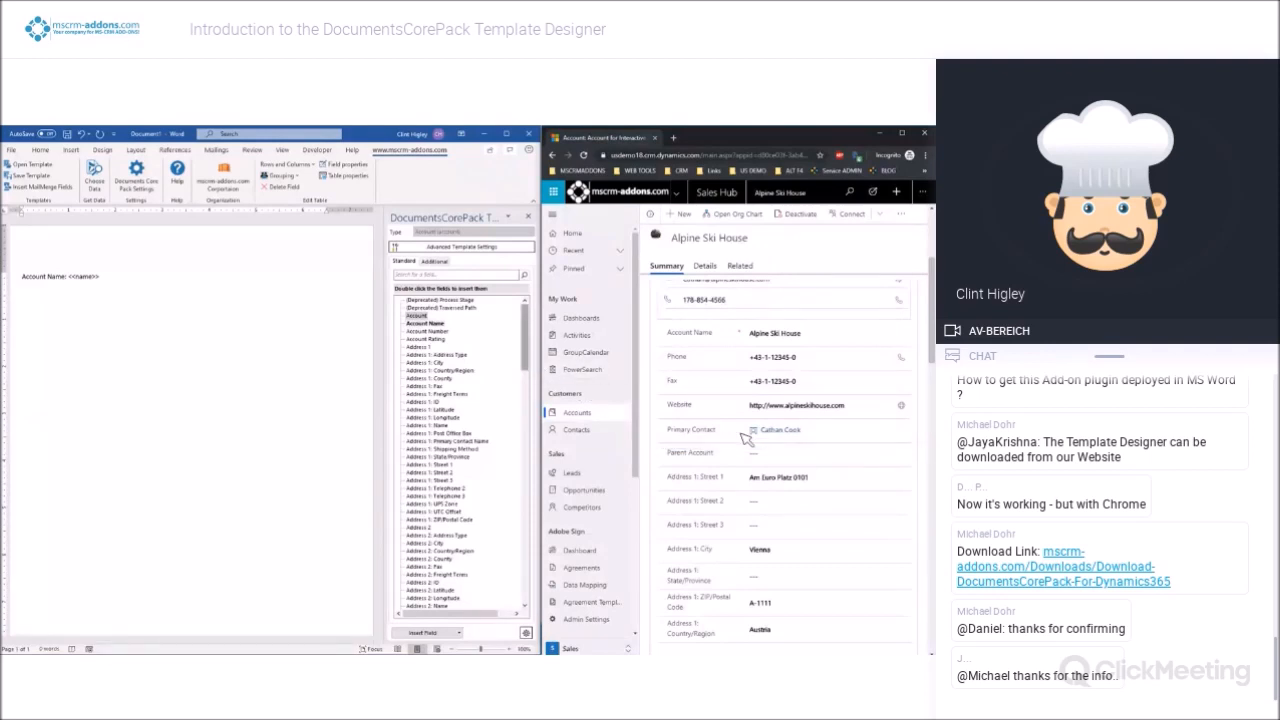
pyautogui.moveTo(783, 434)
# Expand the Primary Contact (Contact) relationship in the merge field list and open the account's primary contact record in Dynamics 365
pyautogui.moveTo(529, 346); pyautogui.dragTo(530, 512)
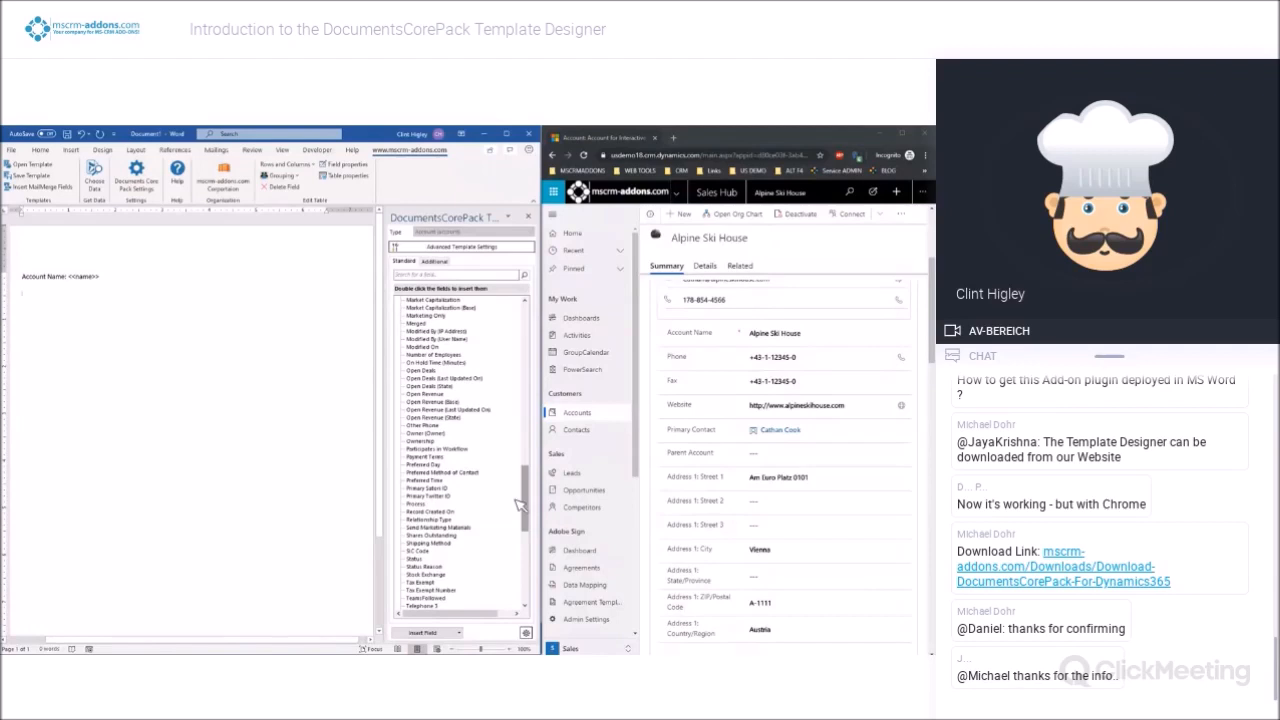
pyautogui.moveTo(531, 500); pyautogui.dragTo(524, 570)
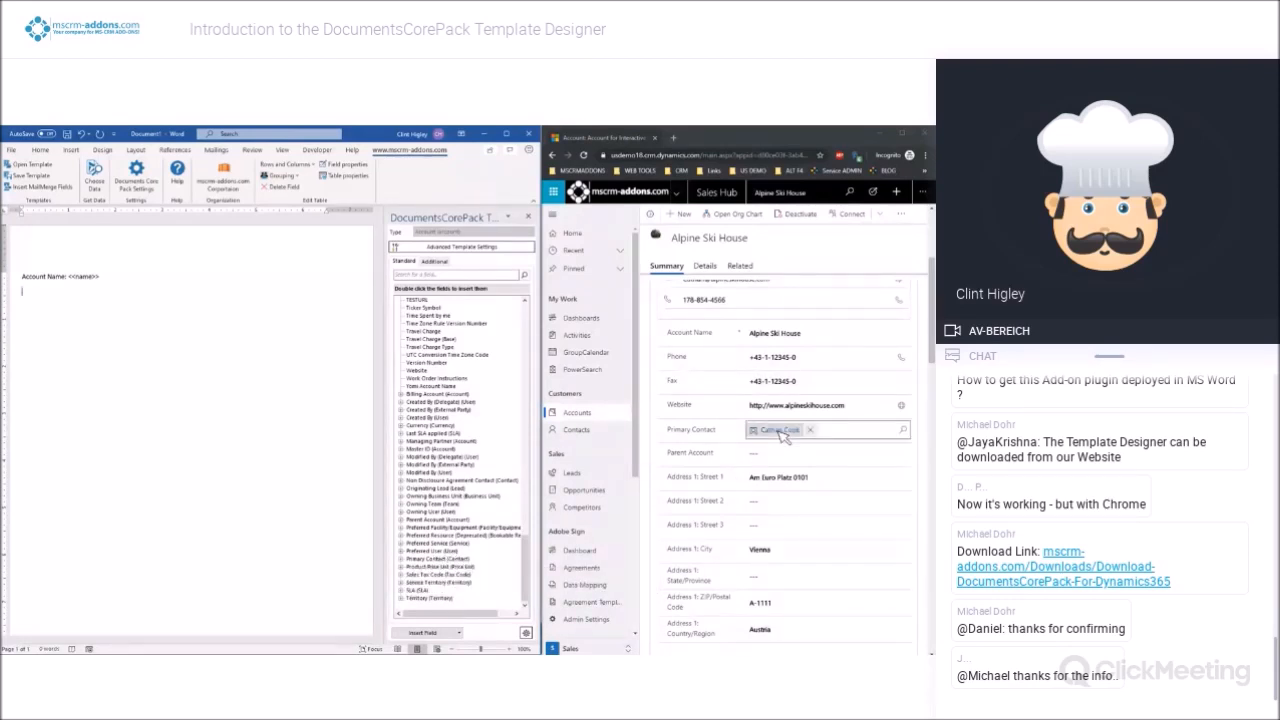
pyautogui.click(402, 557)
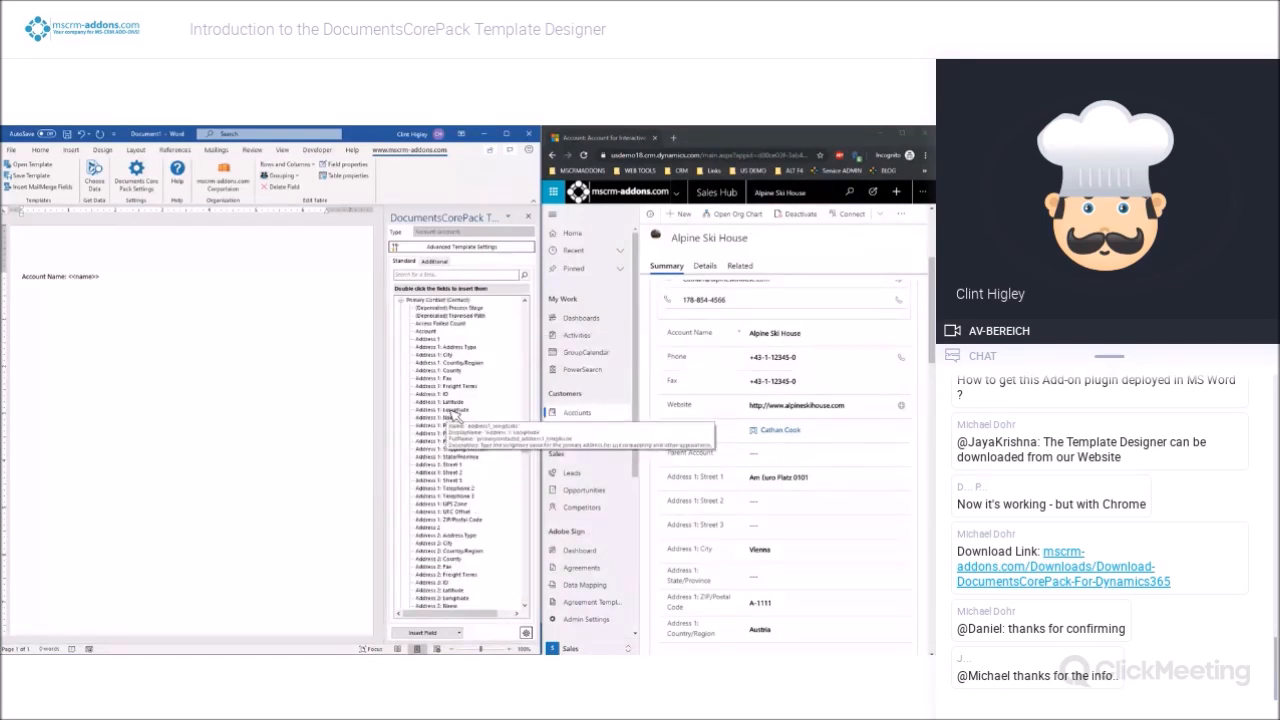
pyautogui.click(778, 430)
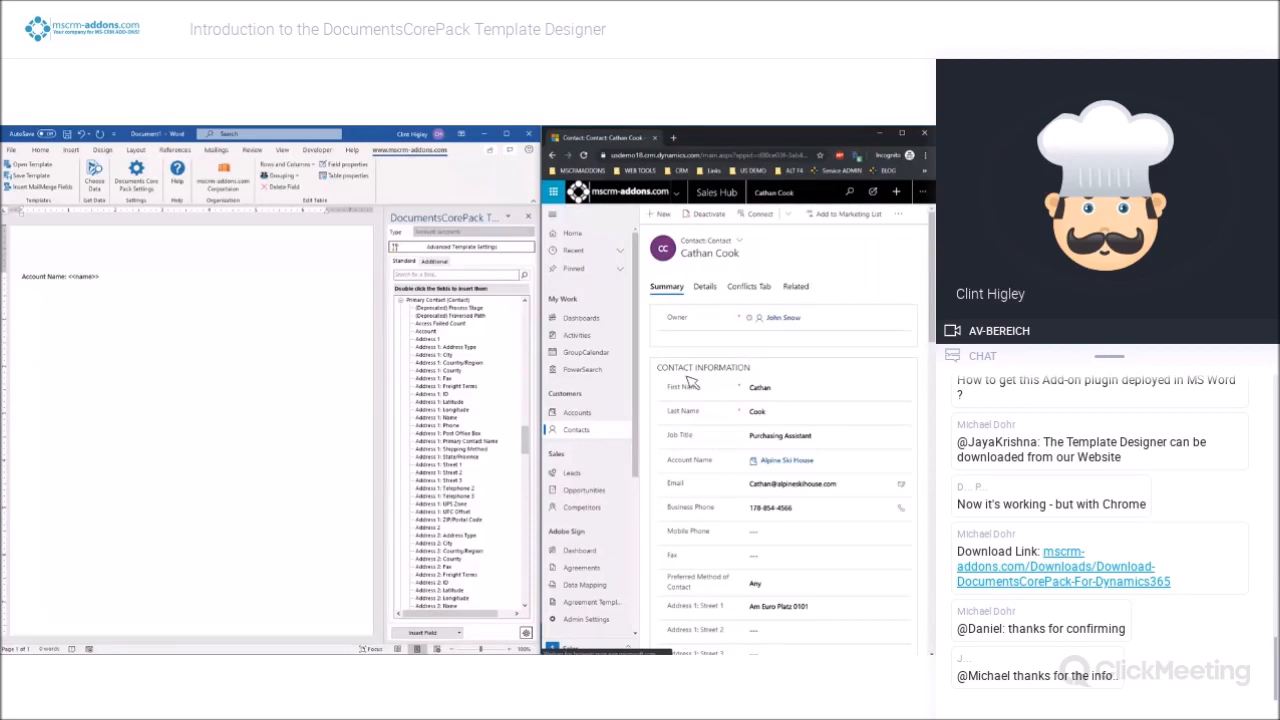
# Insert the primary contact's First Name and Last Name merge fields below the account name line, separated by a space
pyautogui.moveTo(525, 441); pyautogui.dragTo(529, 507)
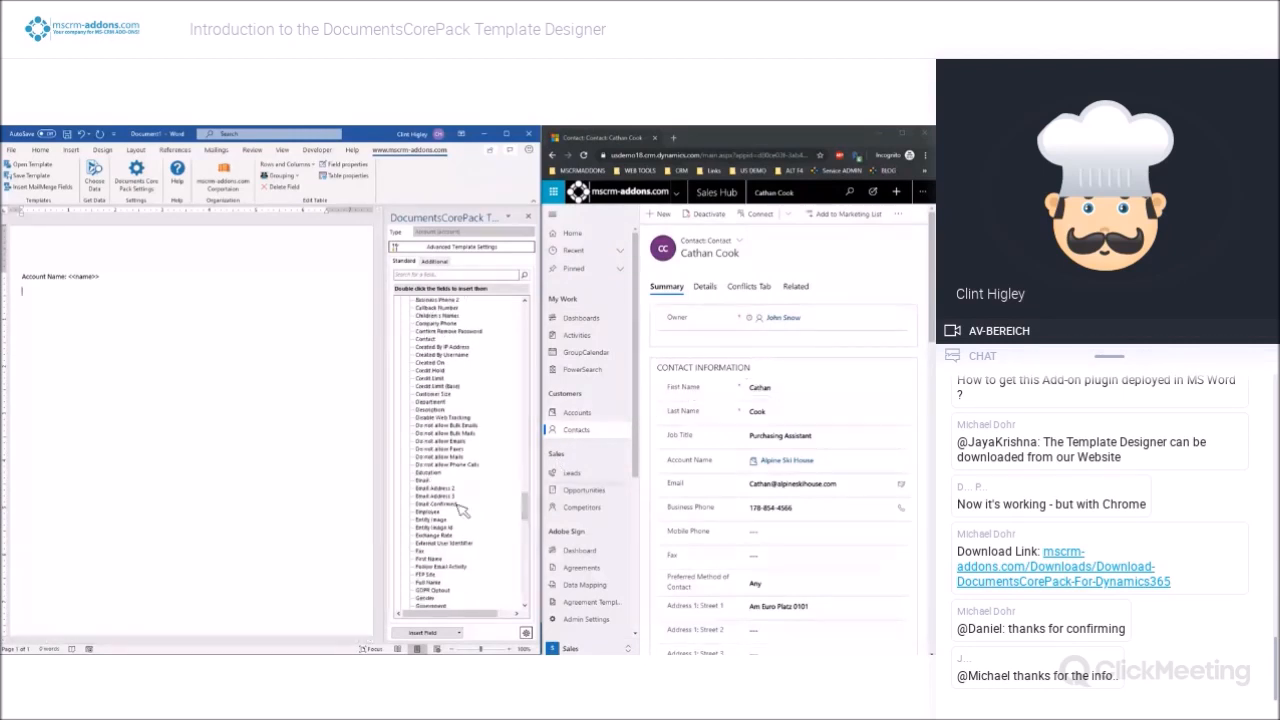
pyautogui.scroll(-1, 452, 530)
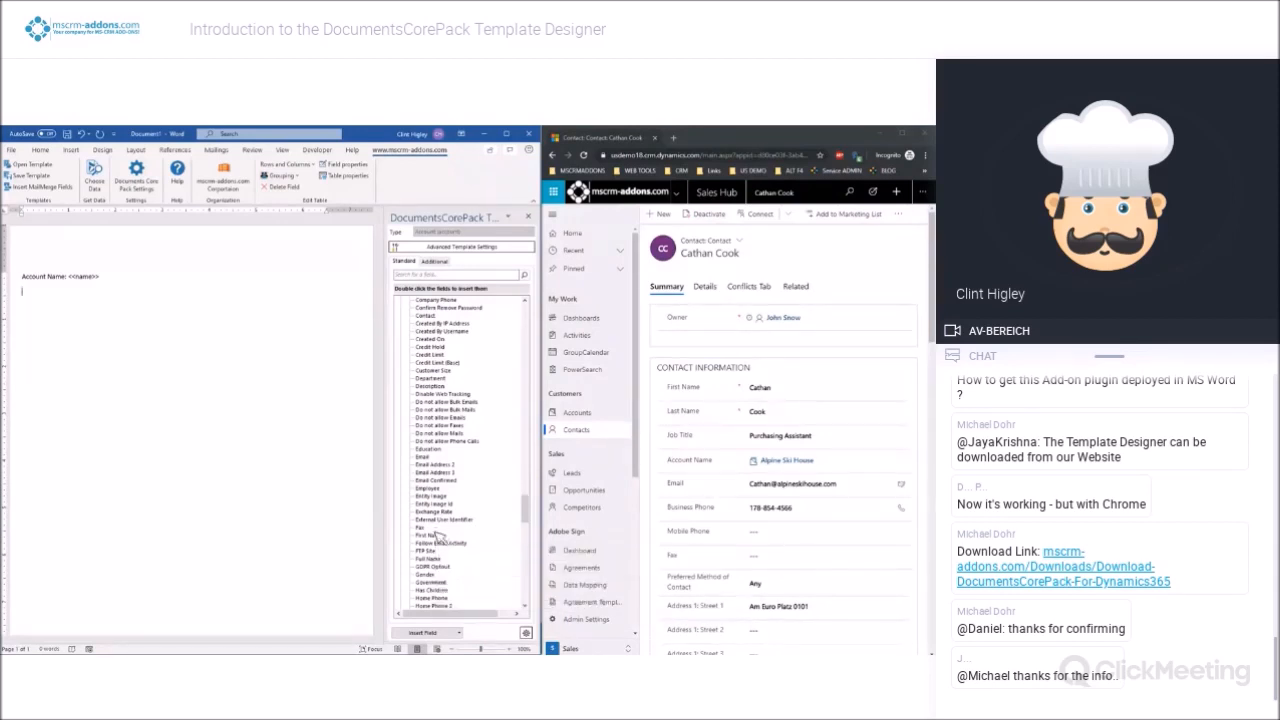
pyautogui.click(438, 536)
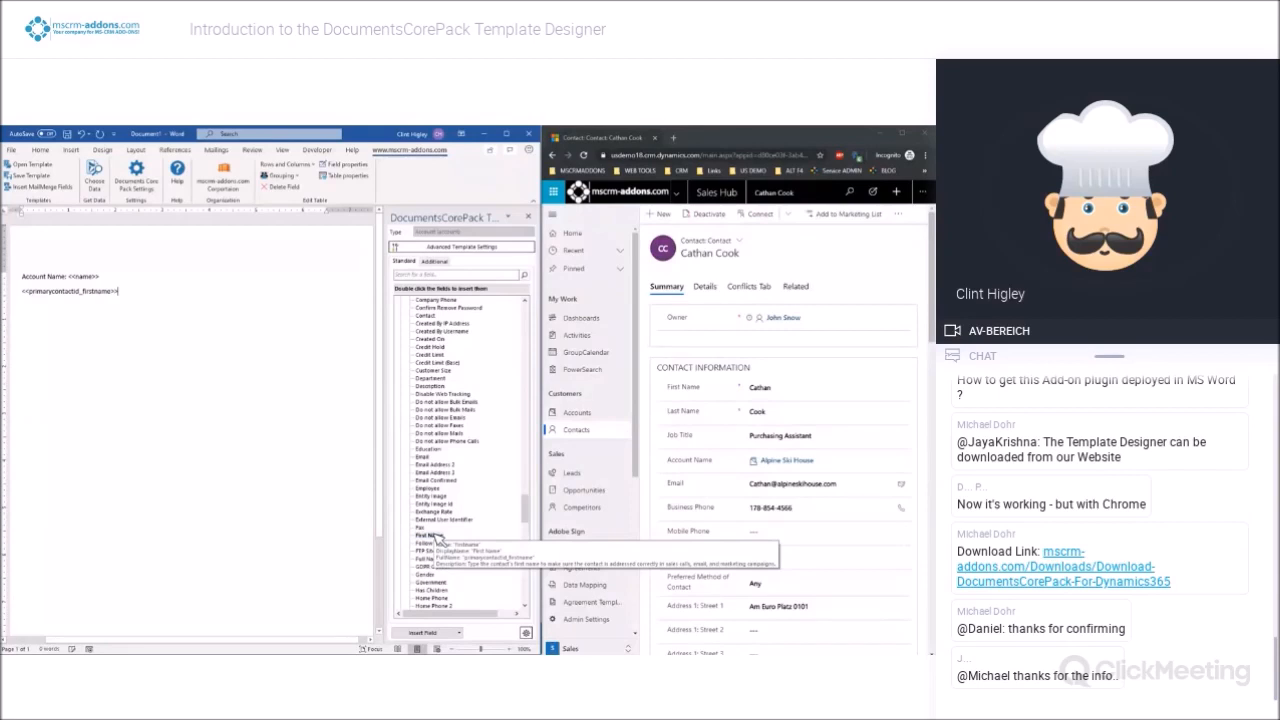
pyautogui.scroll(-1, 450, 566)
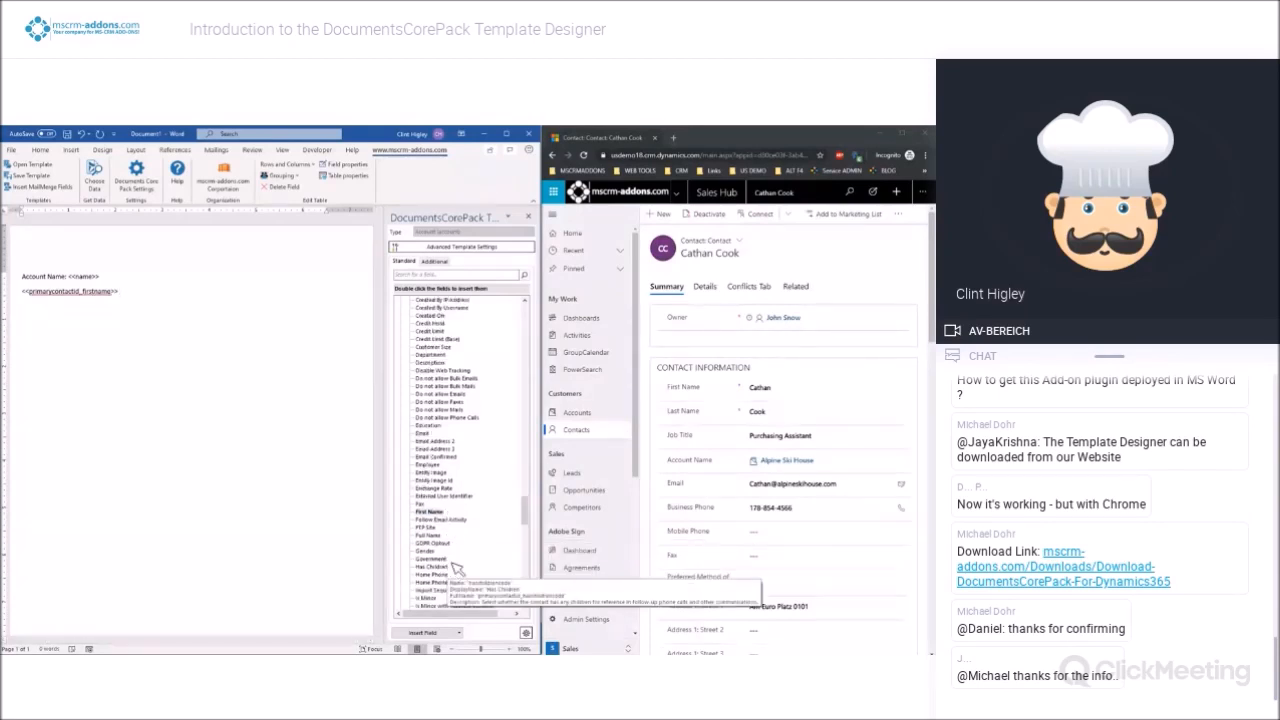
pyautogui.scroll(-3, 452, 564)
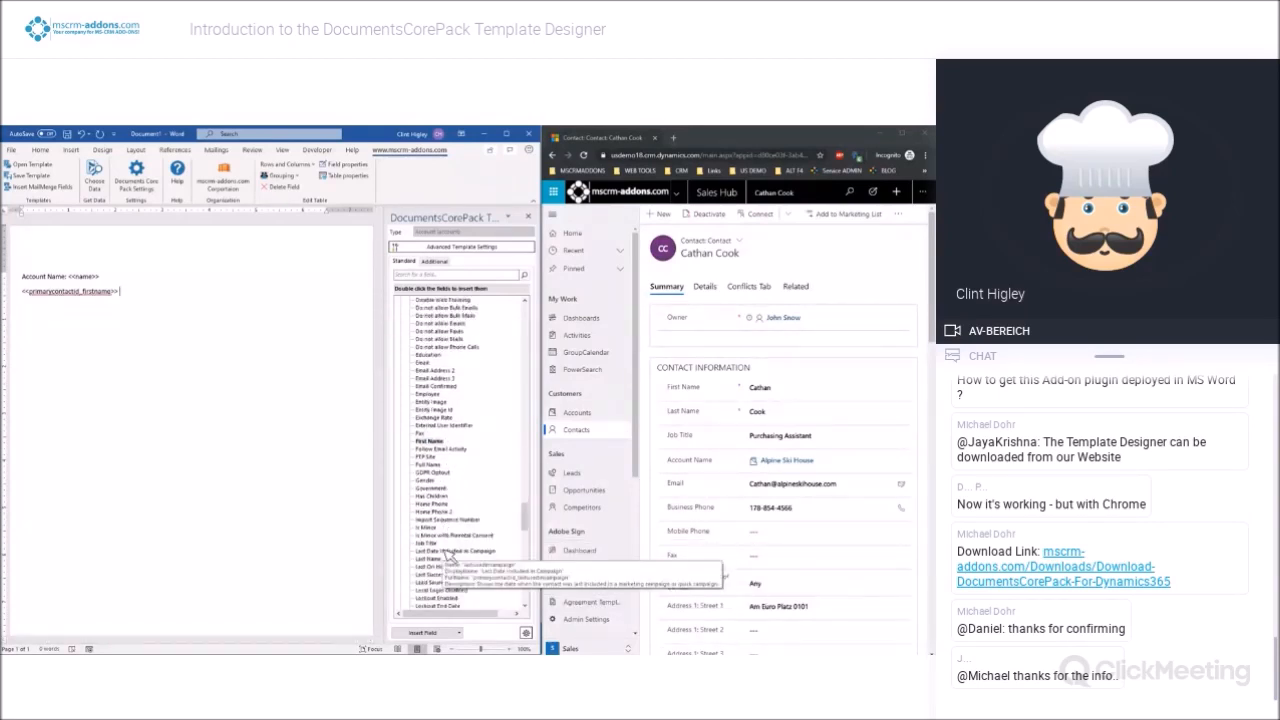
pyautogui.scroll(-2, 452, 512)
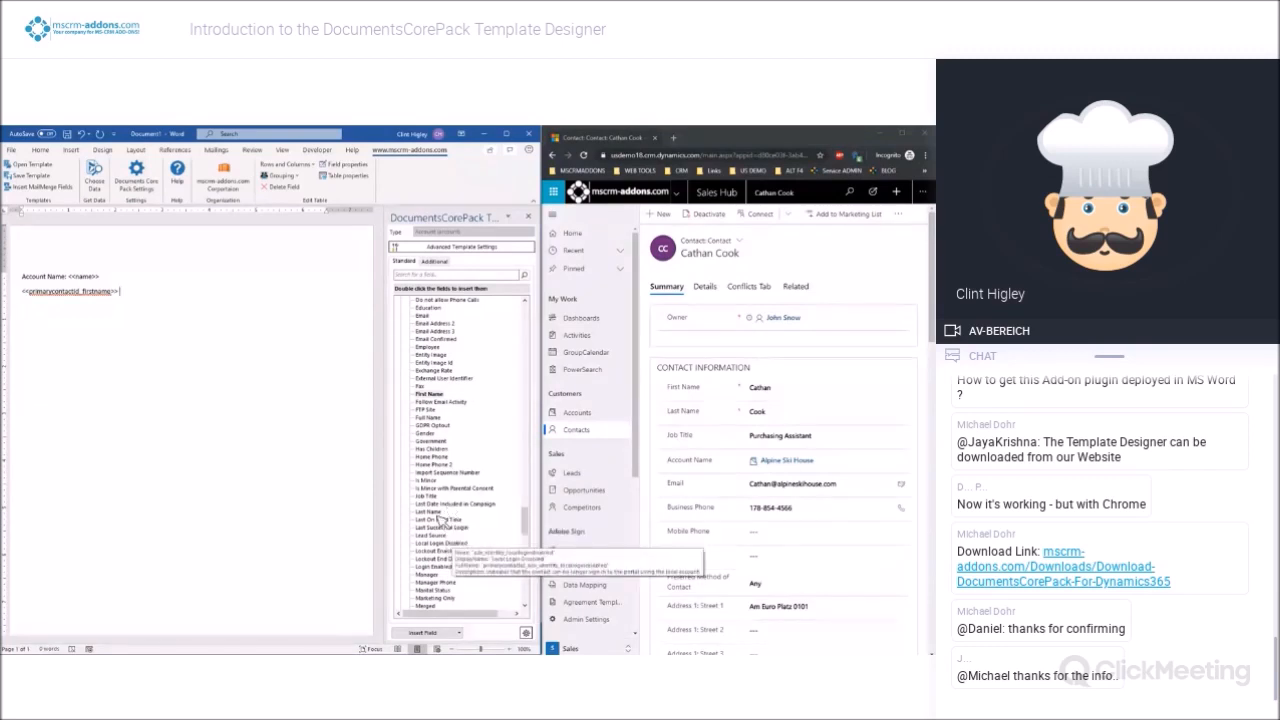
pyautogui.doubleClick(428, 512)
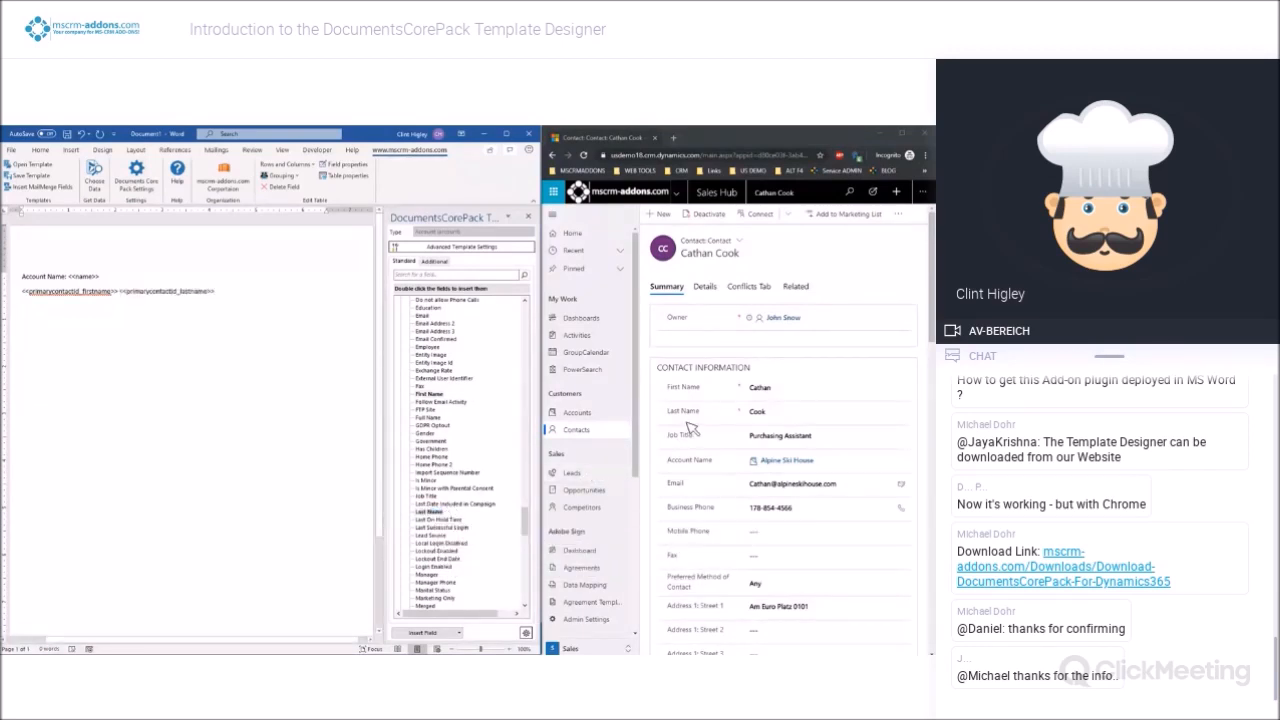
# Add the label "Primary Contact:" in front of the primary contact's first name field
pyautogui.click(22, 291)
pyautogui.press('Left')
pyautogui.write('Fi')
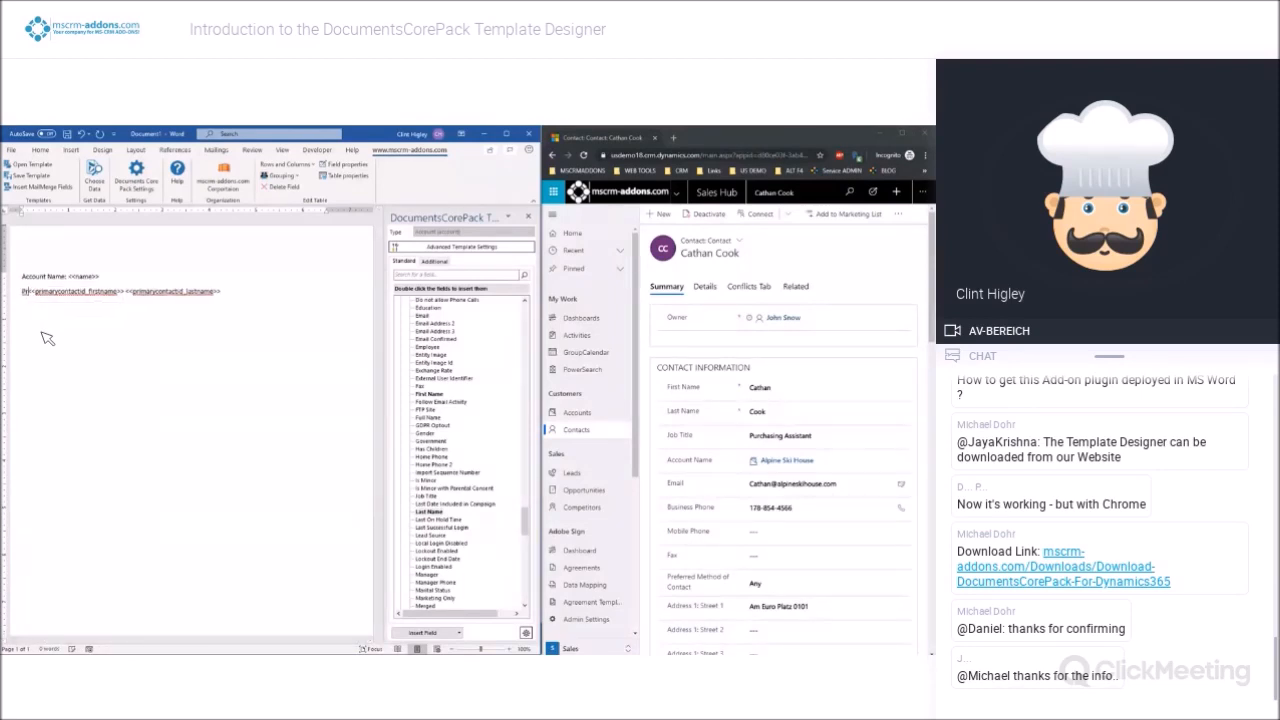
pyautogui.write('r')
pyautogui.write('mary Contact:')
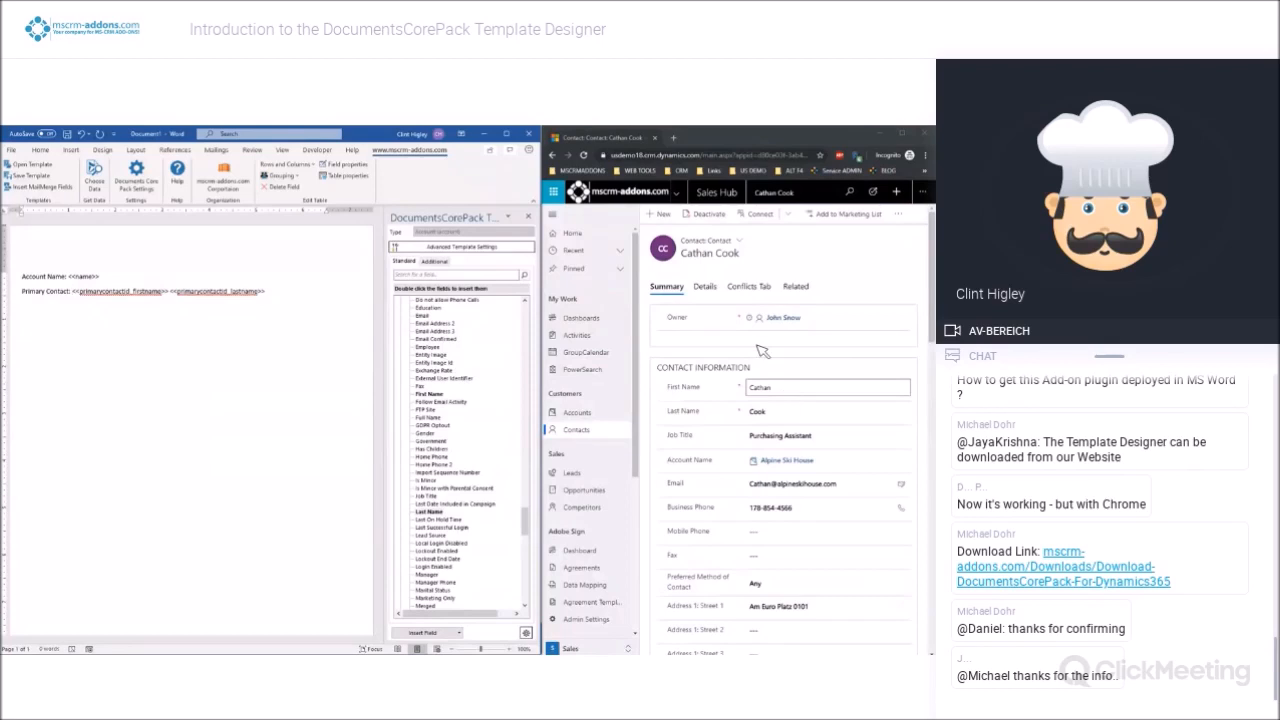
# Return to the Alpine Ski House account in the browser and start a new line below the Primary Contact line in Word
pyautogui.click(557, 158)
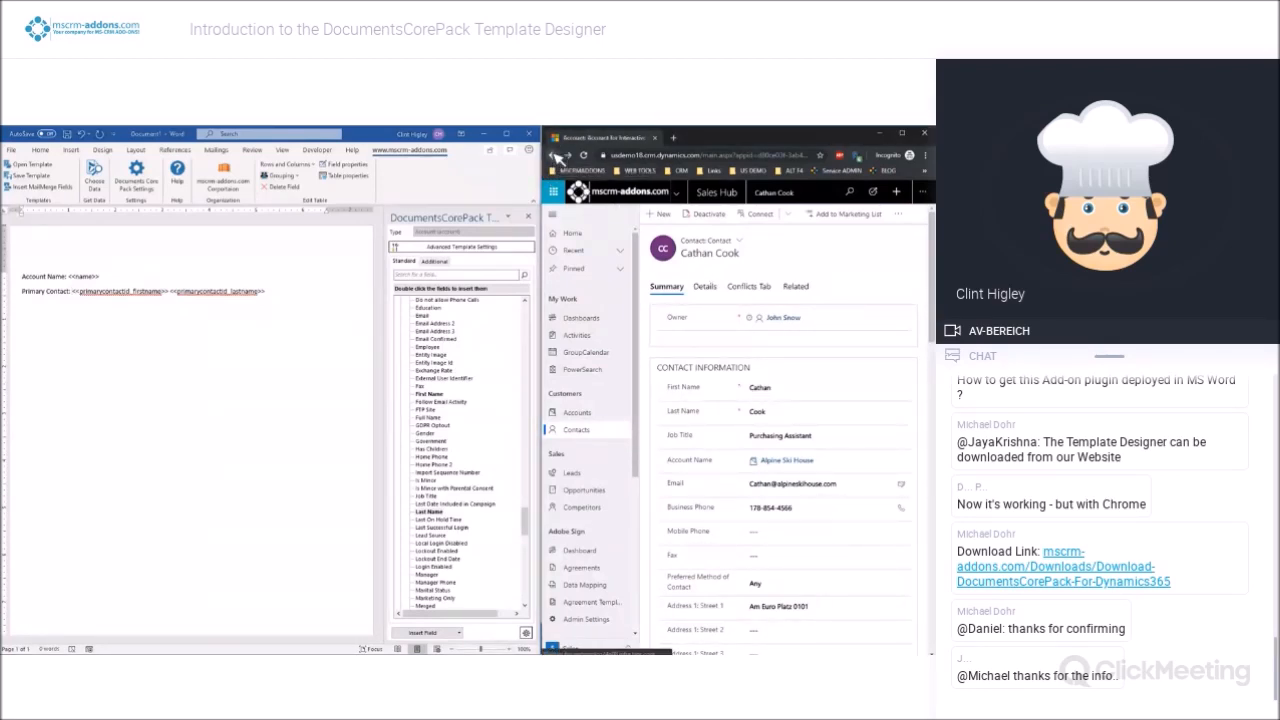
pyautogui.click(275, 293)
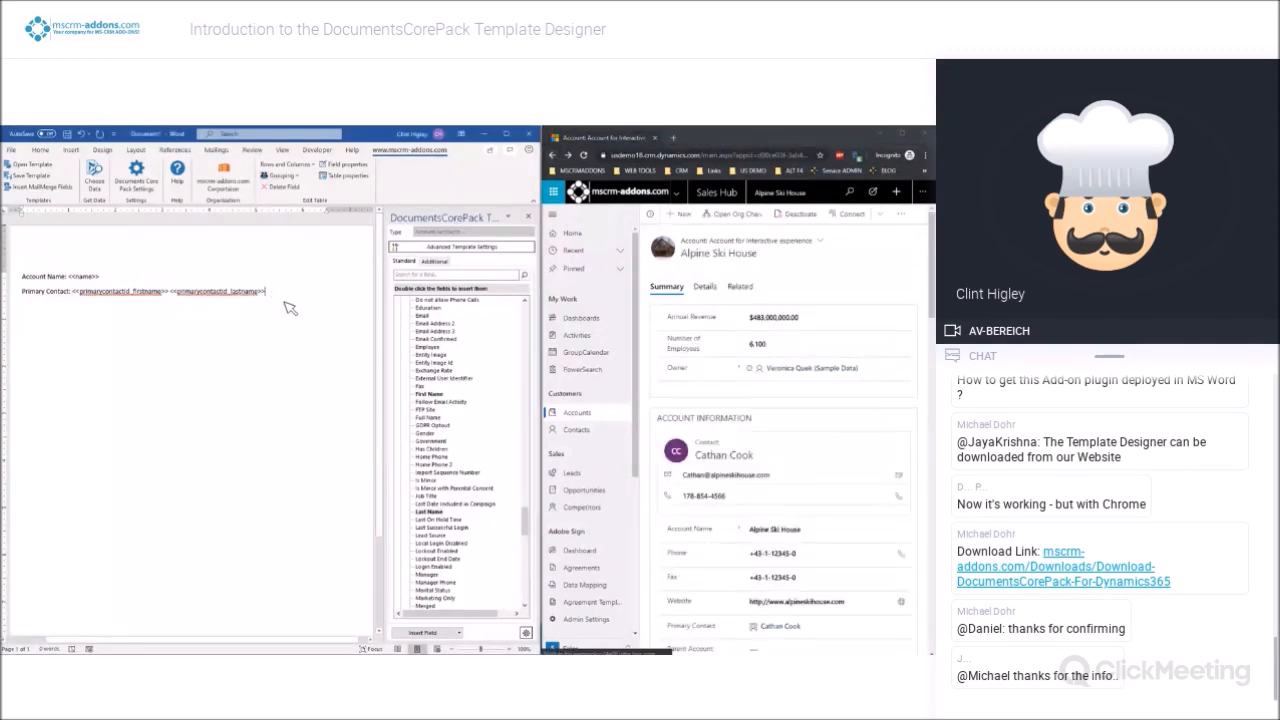
pyautogui.press('Return')
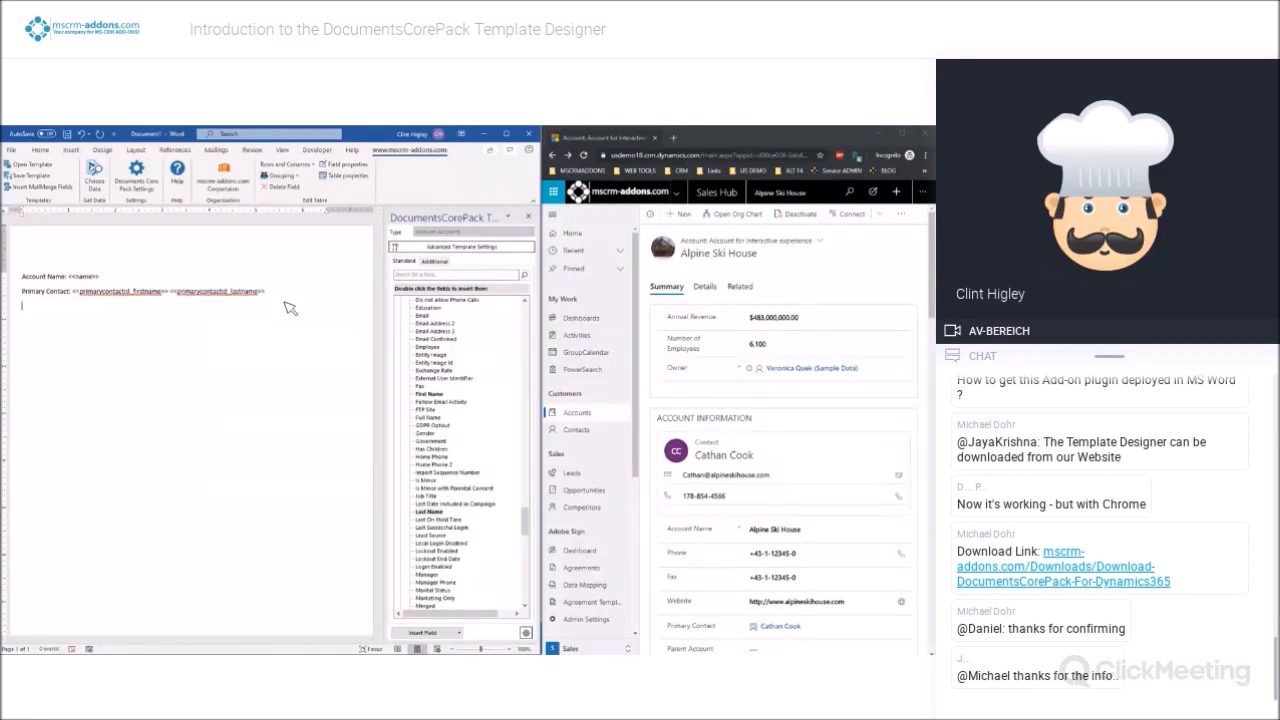
# Insert the primary contact's Address 1: Street 1, Street 2 and Street 3 merge fields, each on its own line
pyautogui.scroll(-5, 849, 481)
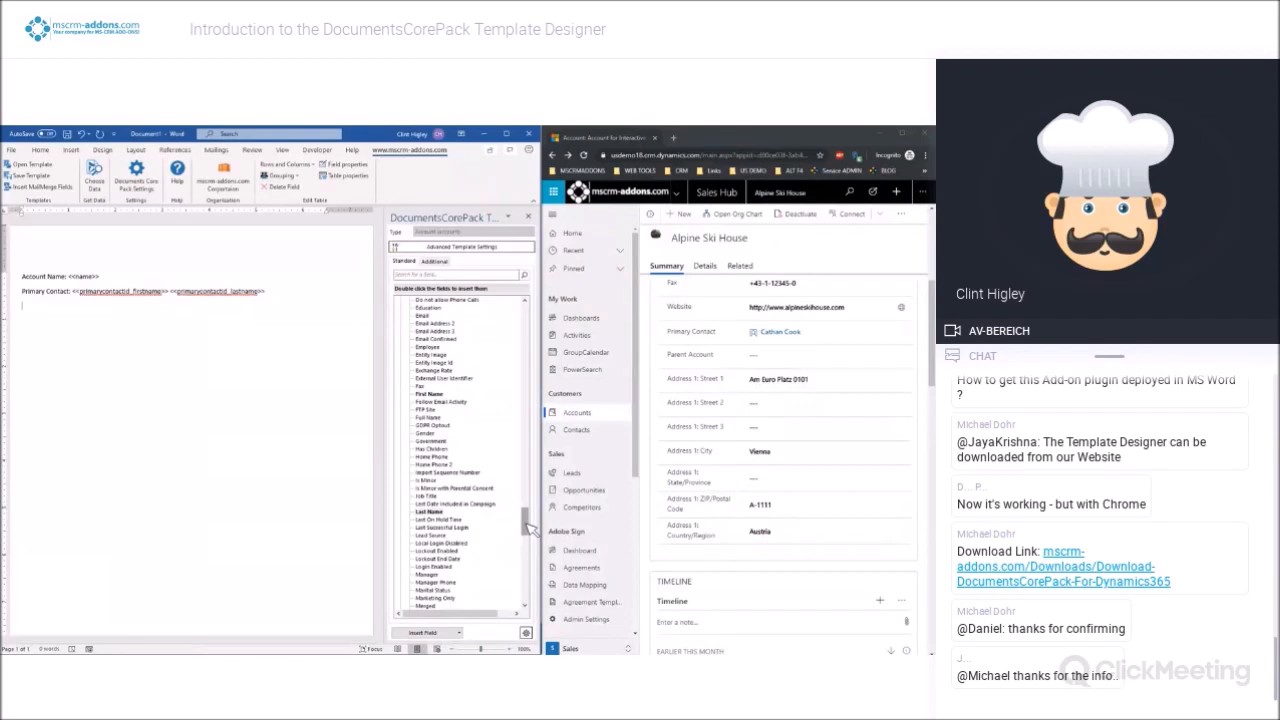
pyautogui.moveTo(529, 528); pyautogui.dragTo(531, 514)
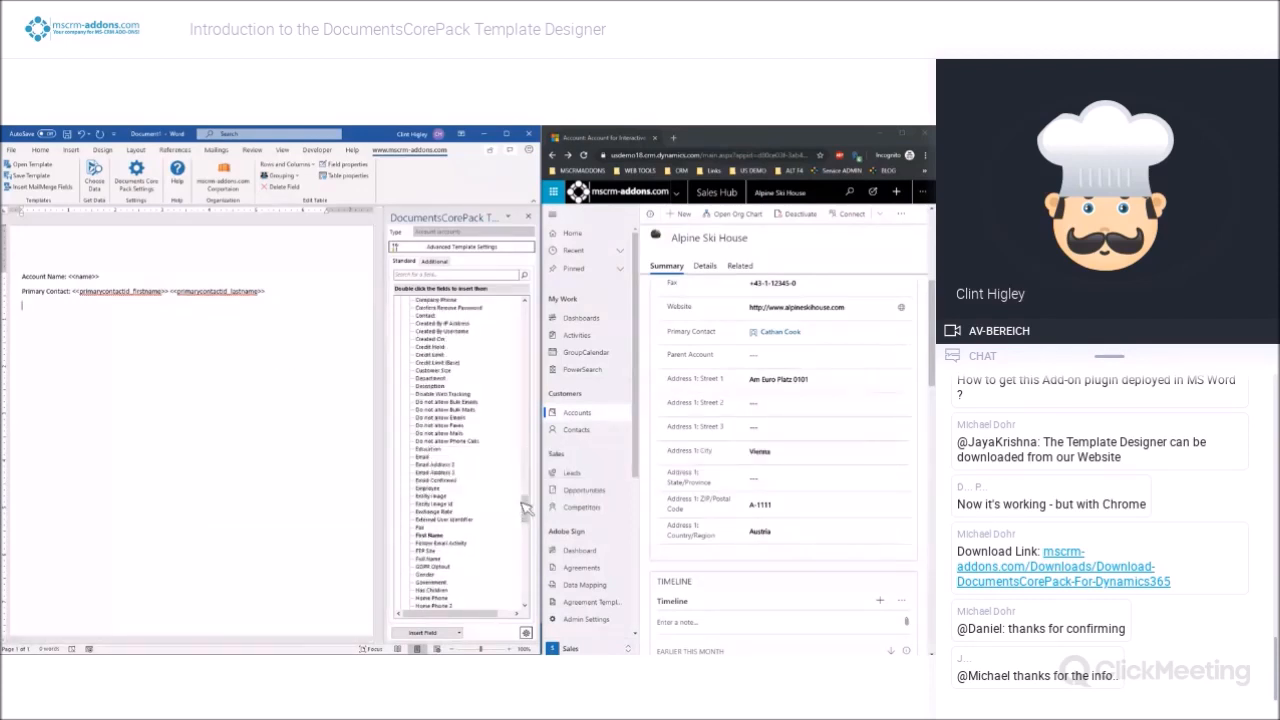
pyautogui.moveTo(529, 505); pyautogui.dragTo(528, 434)
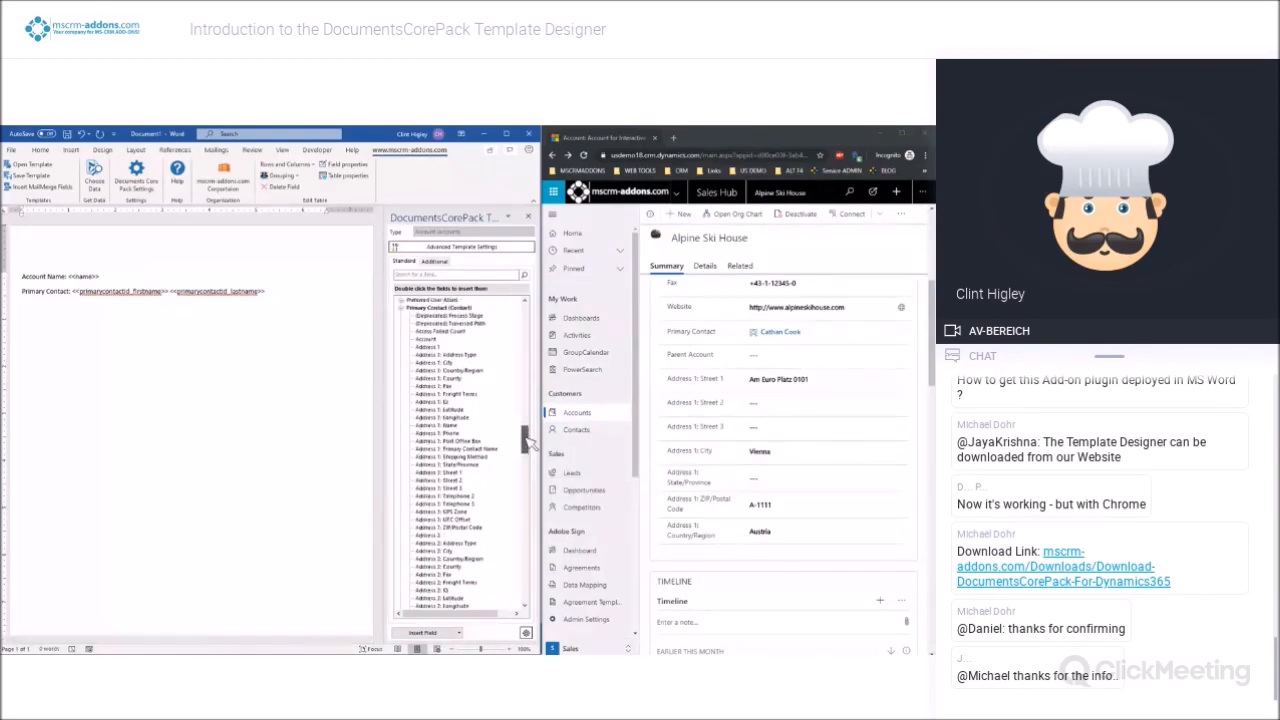
pyautogui.doubleClick(460, 473)
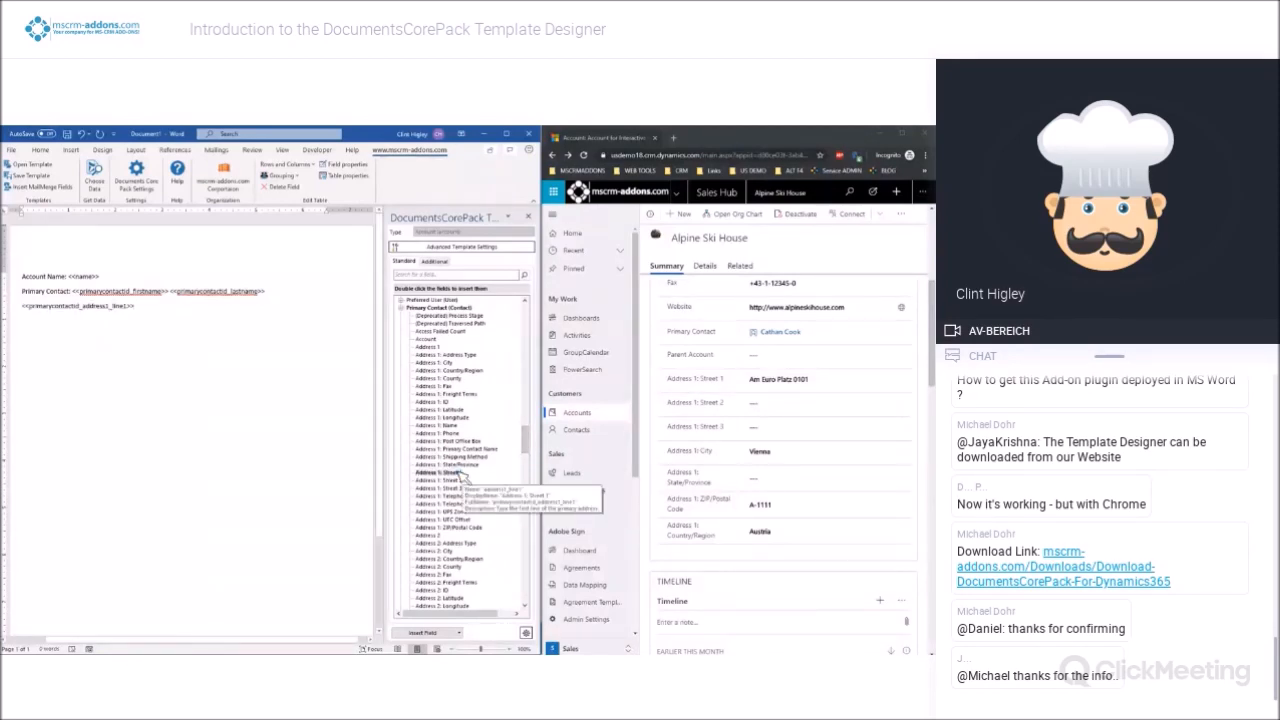
pyautogui.press('Return')
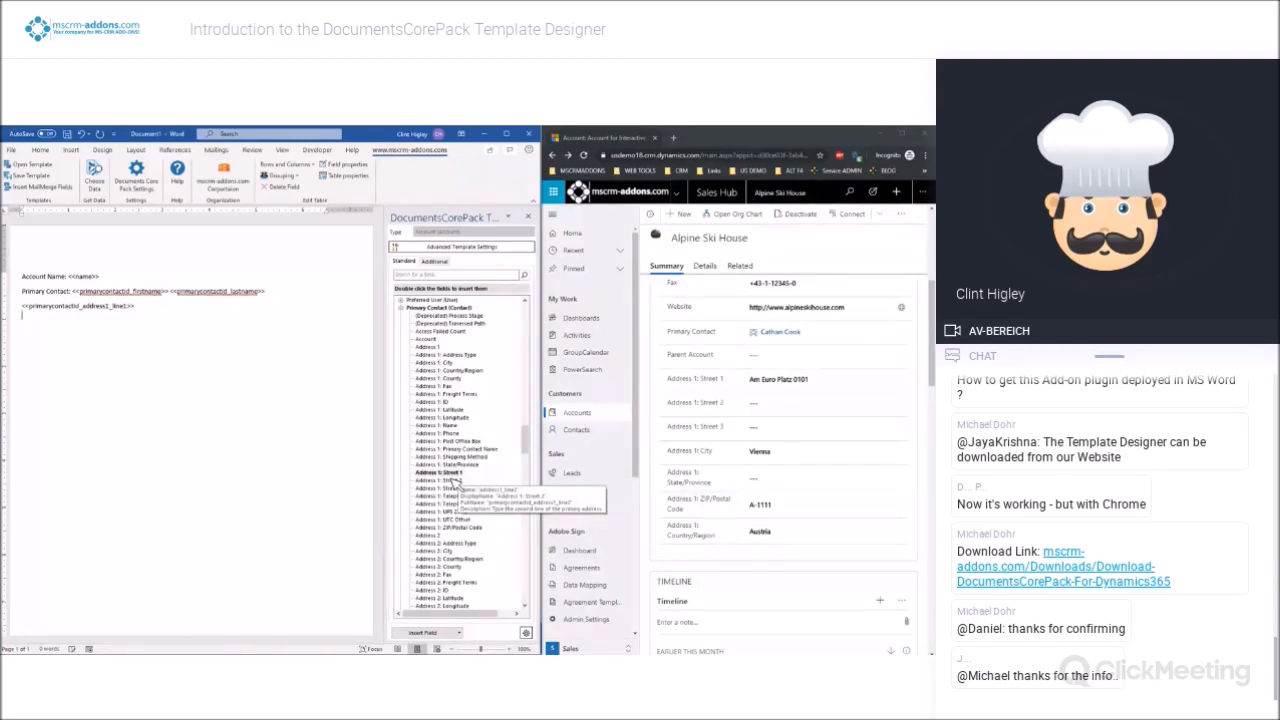
pyautogui.doubleClick(453, 481)
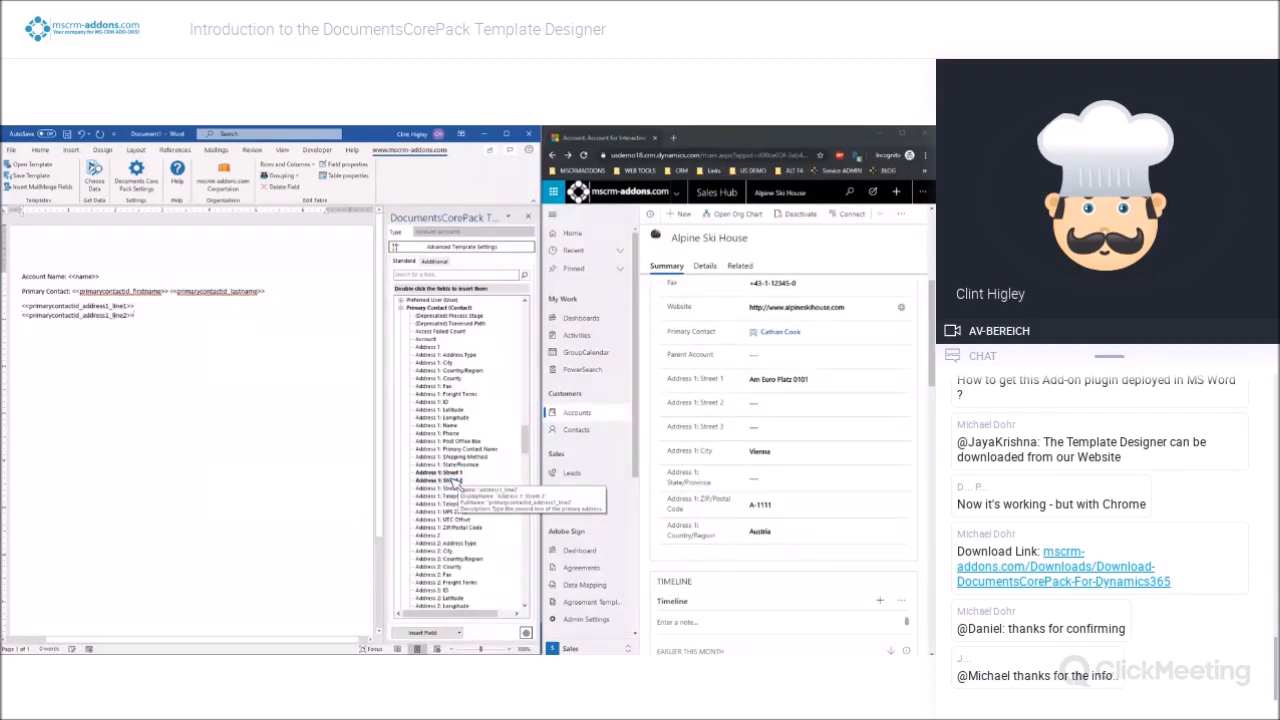
pyautogui.press('Return')
pyautogui.doubleClick(450, 488)
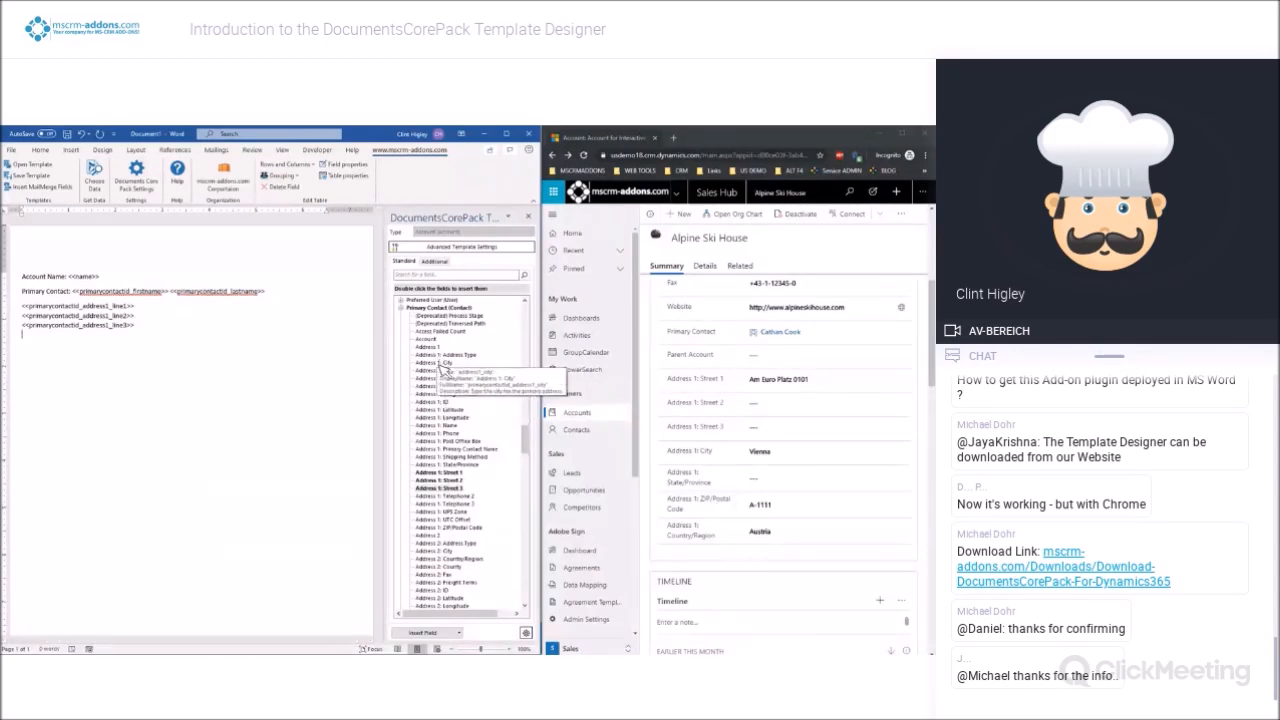
# Add a line with the primary contact's Address 1 City and Country/Region fields separated by a comma, and the ZIP/Postal Code field below it
pyautogui.doubleClick(438, 367)
pyautogui.write(',')
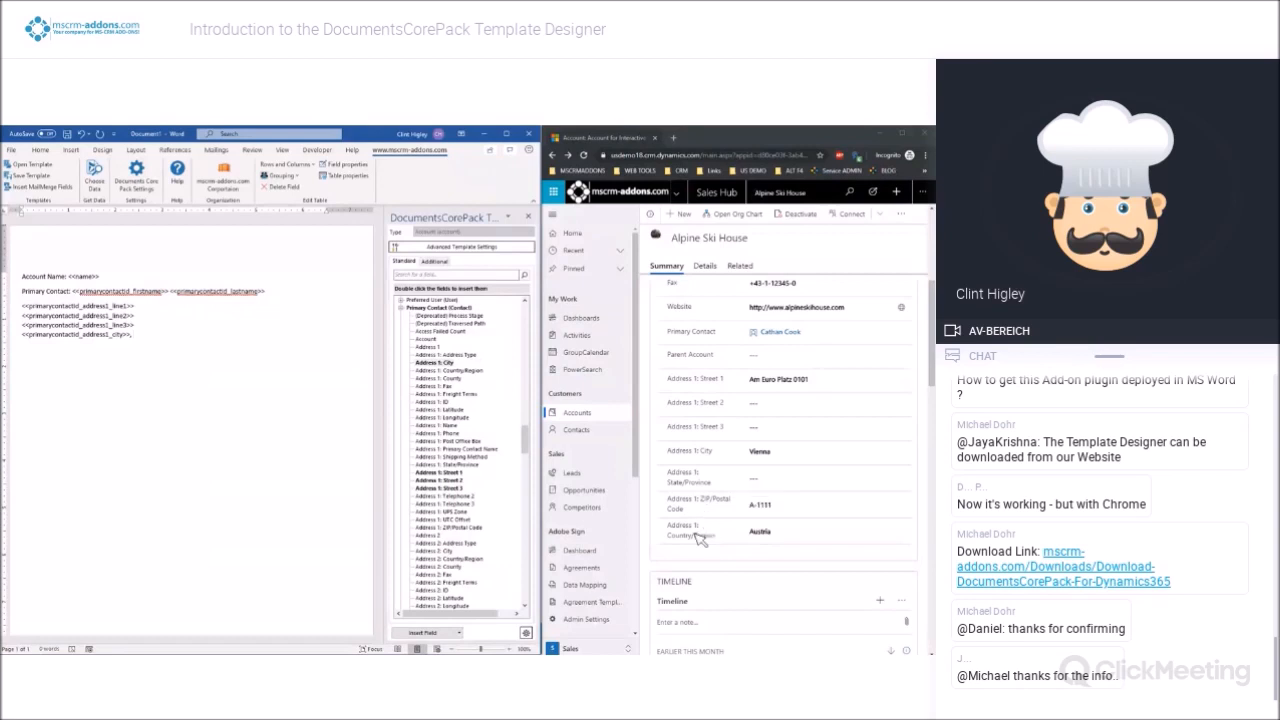
pyautogui.doubleClick(466, 372)
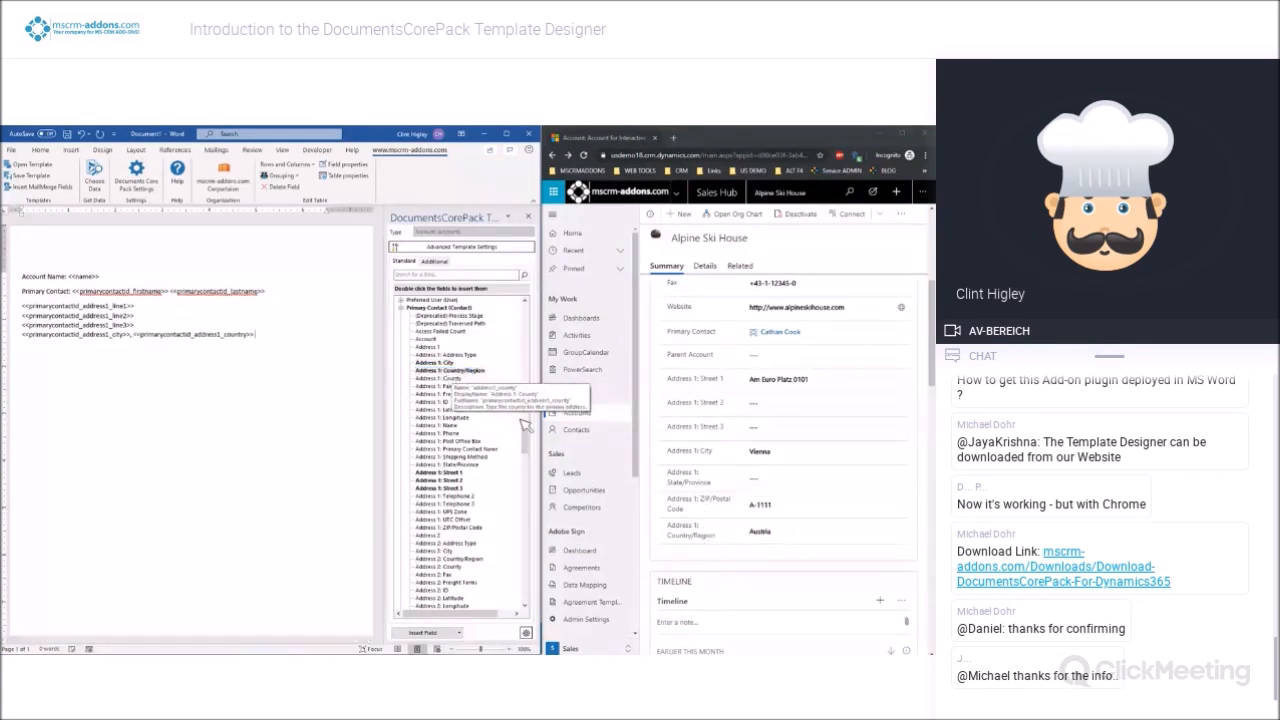
pyautogui.doubleClick(464, 526)
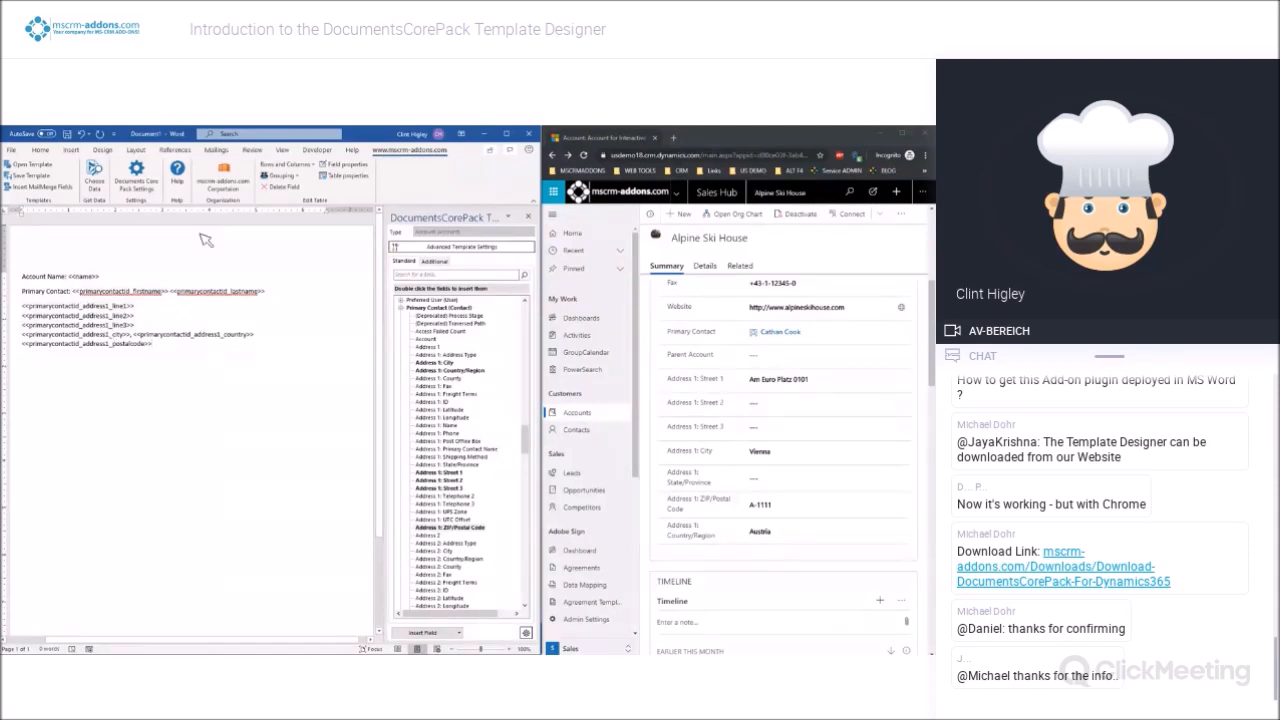
# Set the Street 2 field to delete its line/row if the whole line/row is empty and if this field is empty
pyautogui.click(95, 316)
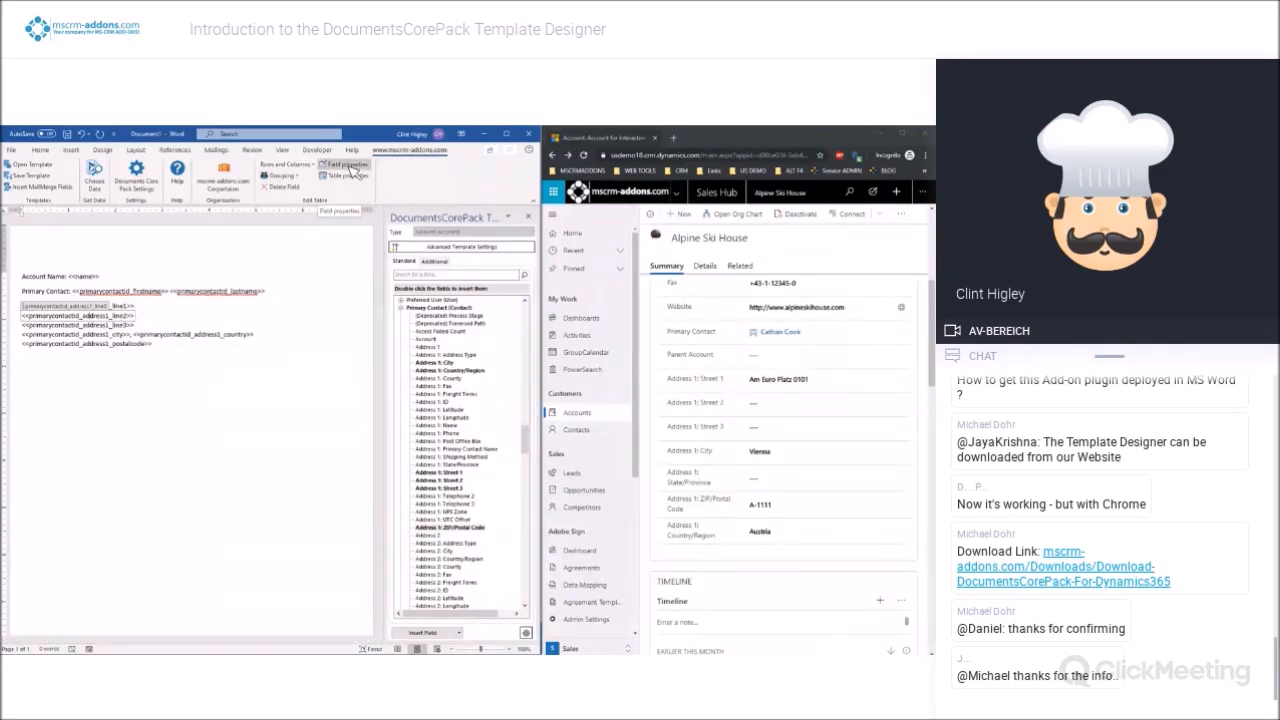
pyautogui.click(354, 172)
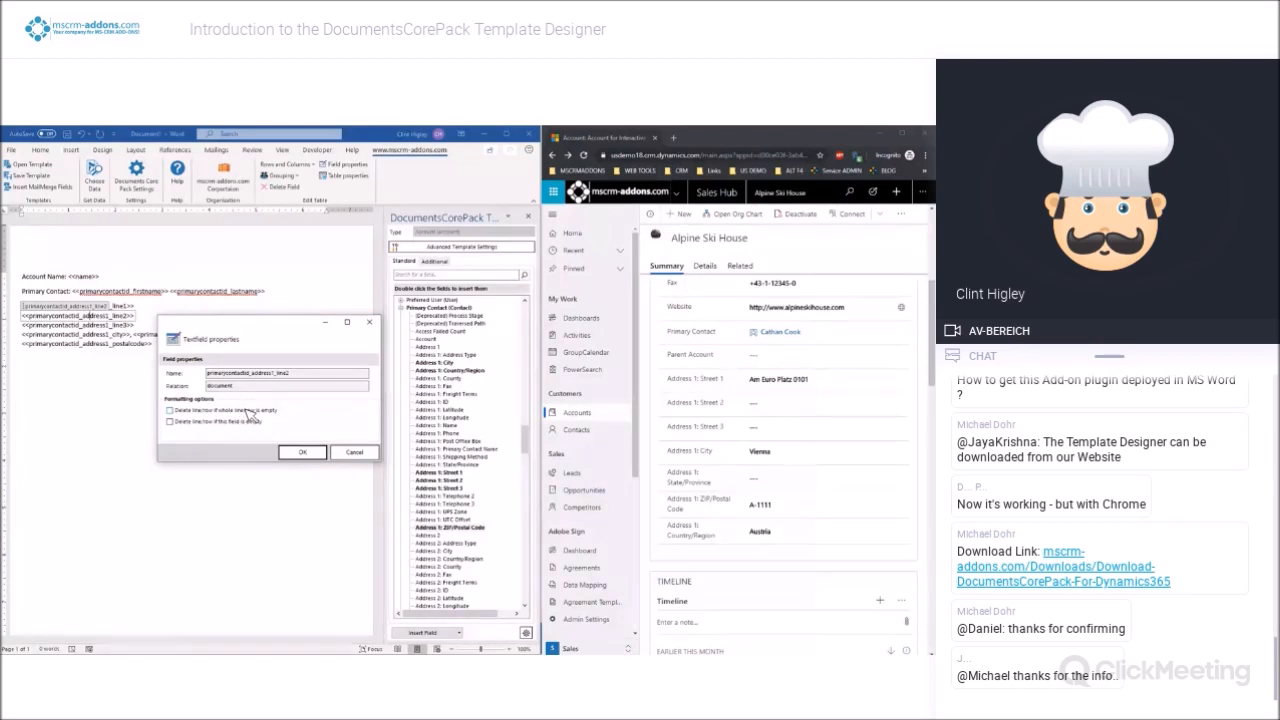
pyautogui.click(170, 410)
pyautogui.click(170, 421)
pyautogui.click(288, 454)
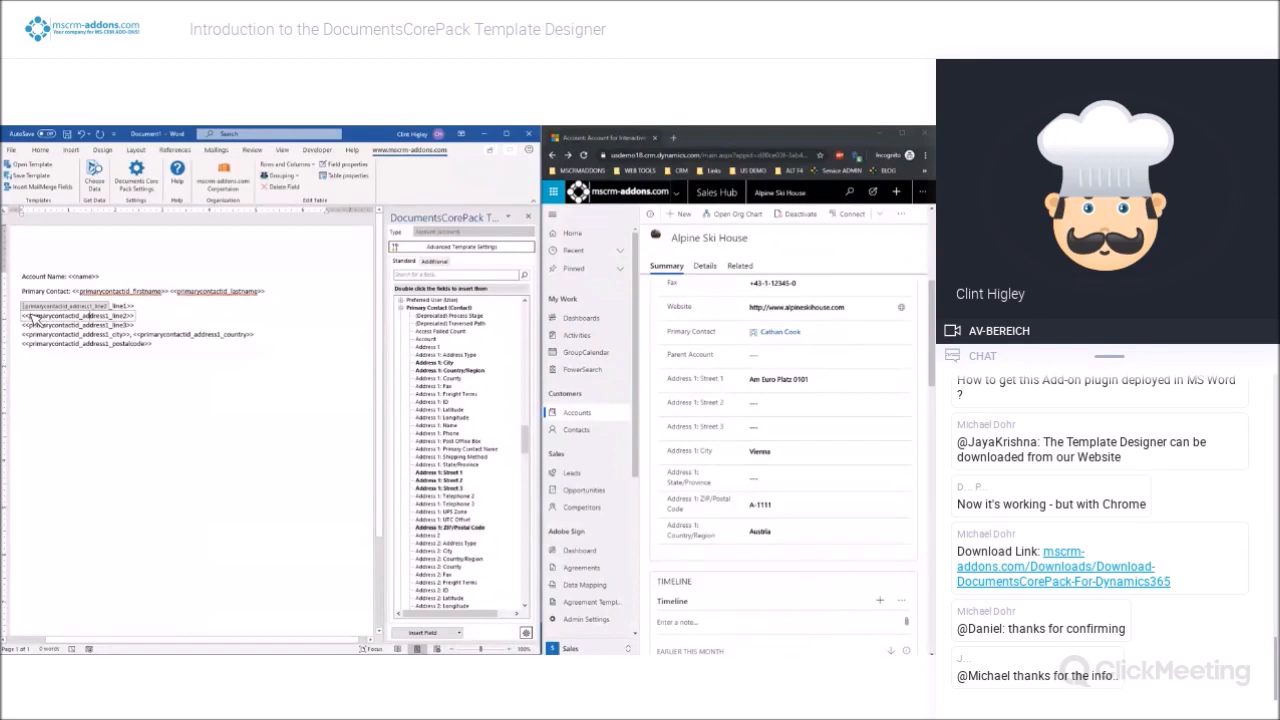
# Enable both delete line/row options, for an empty whole line/row and for an empty field, on the Street 3 field
pyautogui.click(91, 326)
pyautogui.click(345, 165)
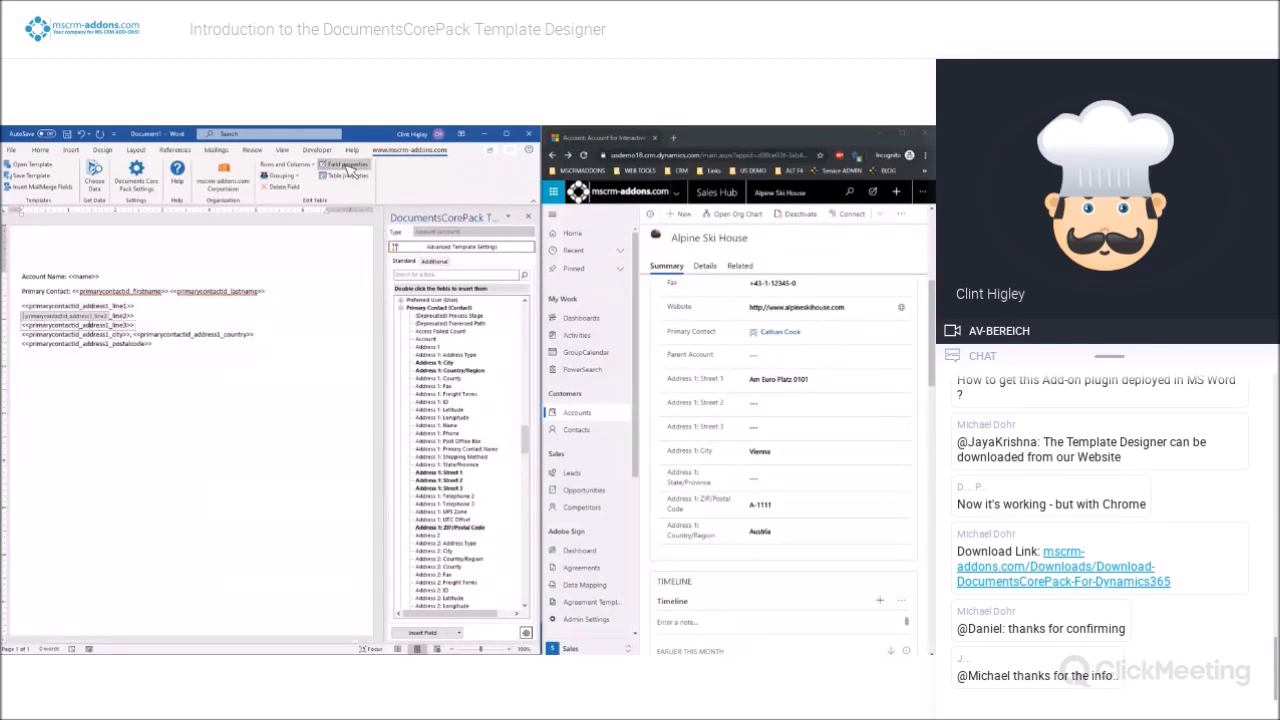
pyautogui.click(169, 410)
pyautogui.click(169, 421)
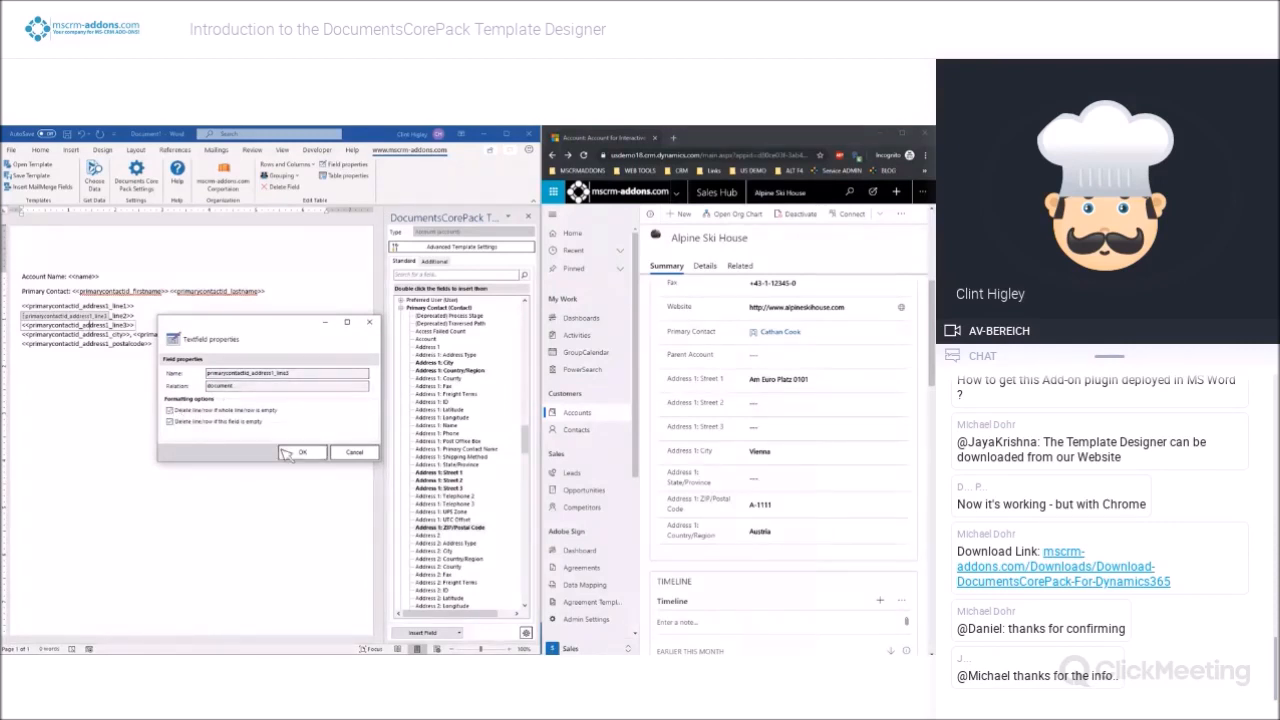
pyautogui.click(300, 453)
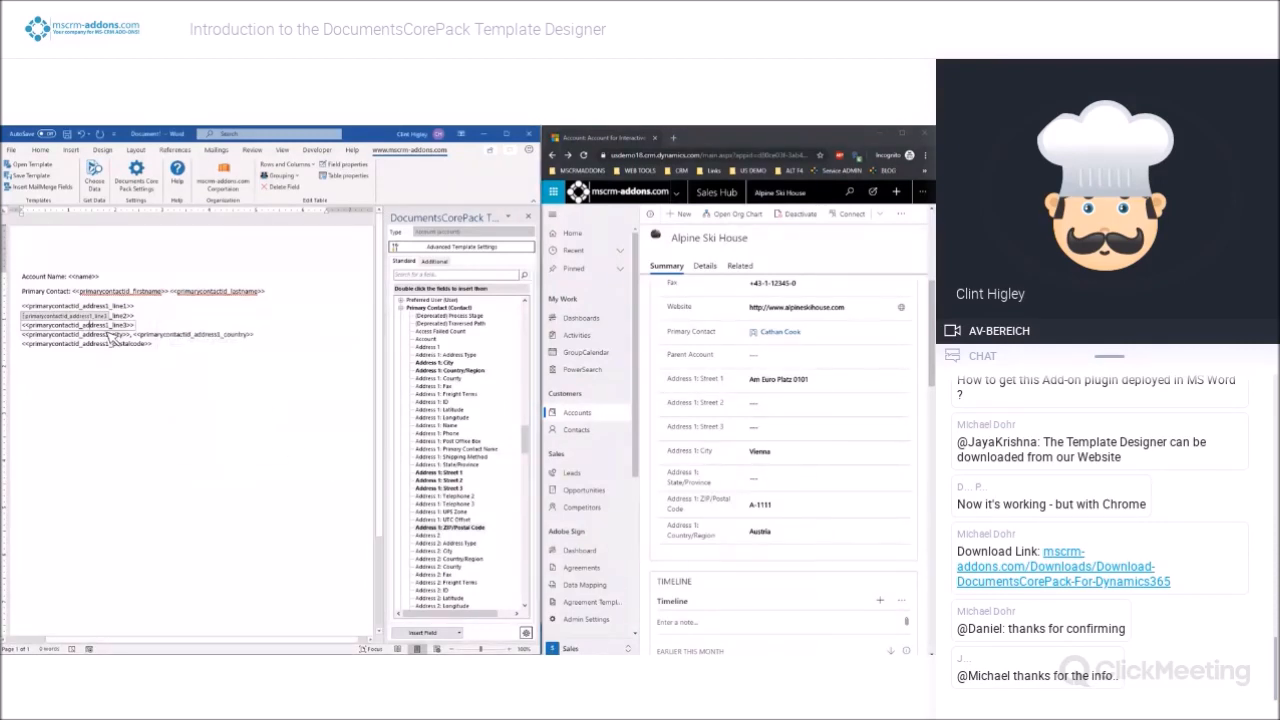
pyautogui.click(150, 335)
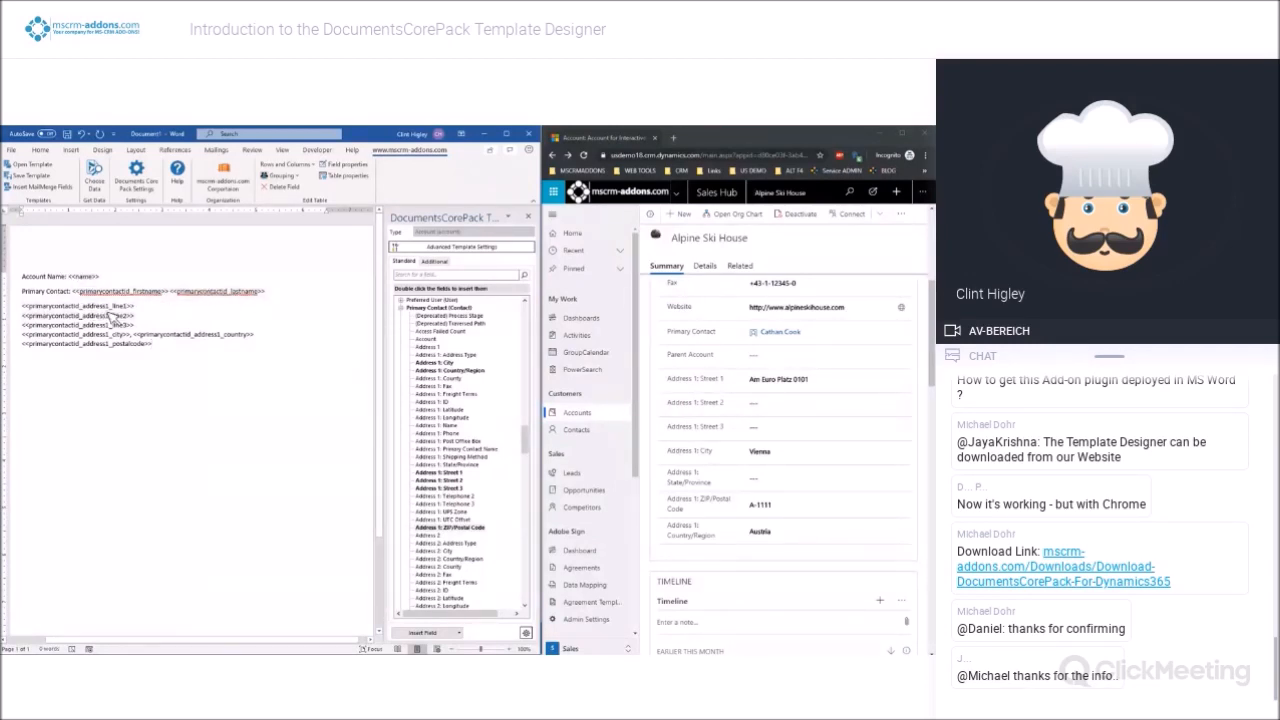
# Start a new line below the postal code field and show the contacts related to the Alpine Ski House account in Dynamics 365
pyautogui.press('Return')
pyautogui.click(742, 267)
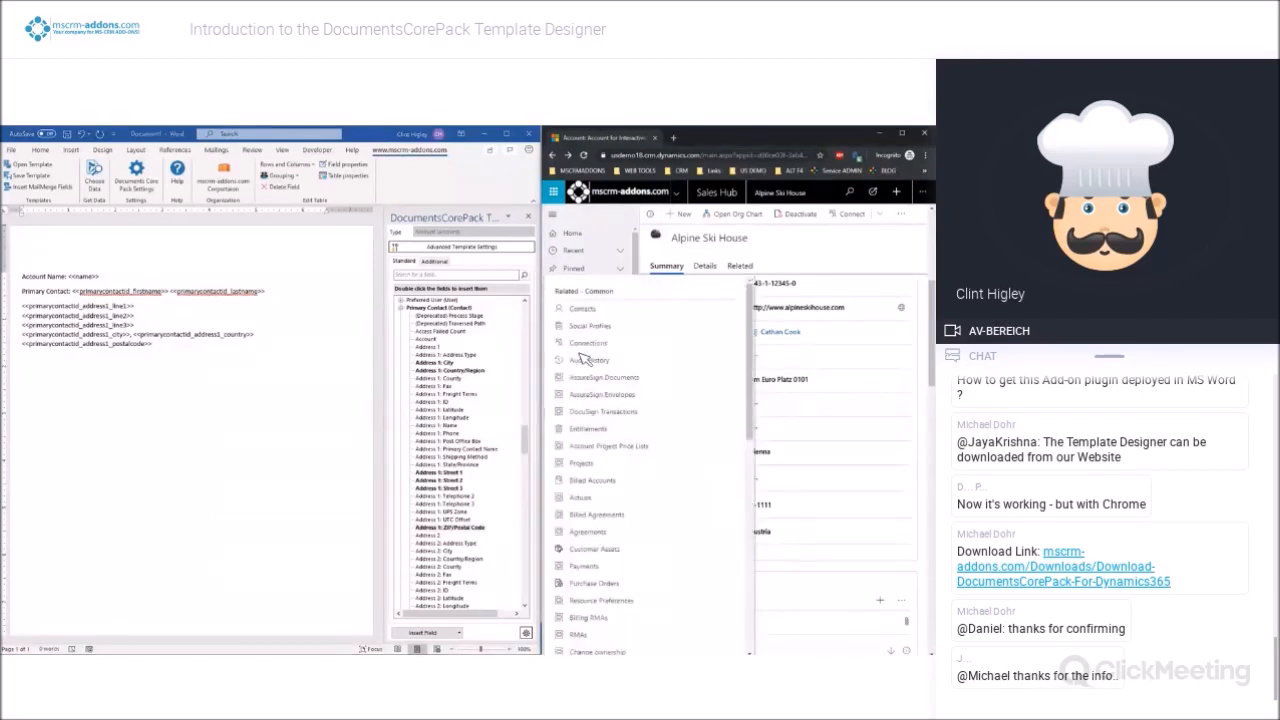
pyautogui.click(583, 310)
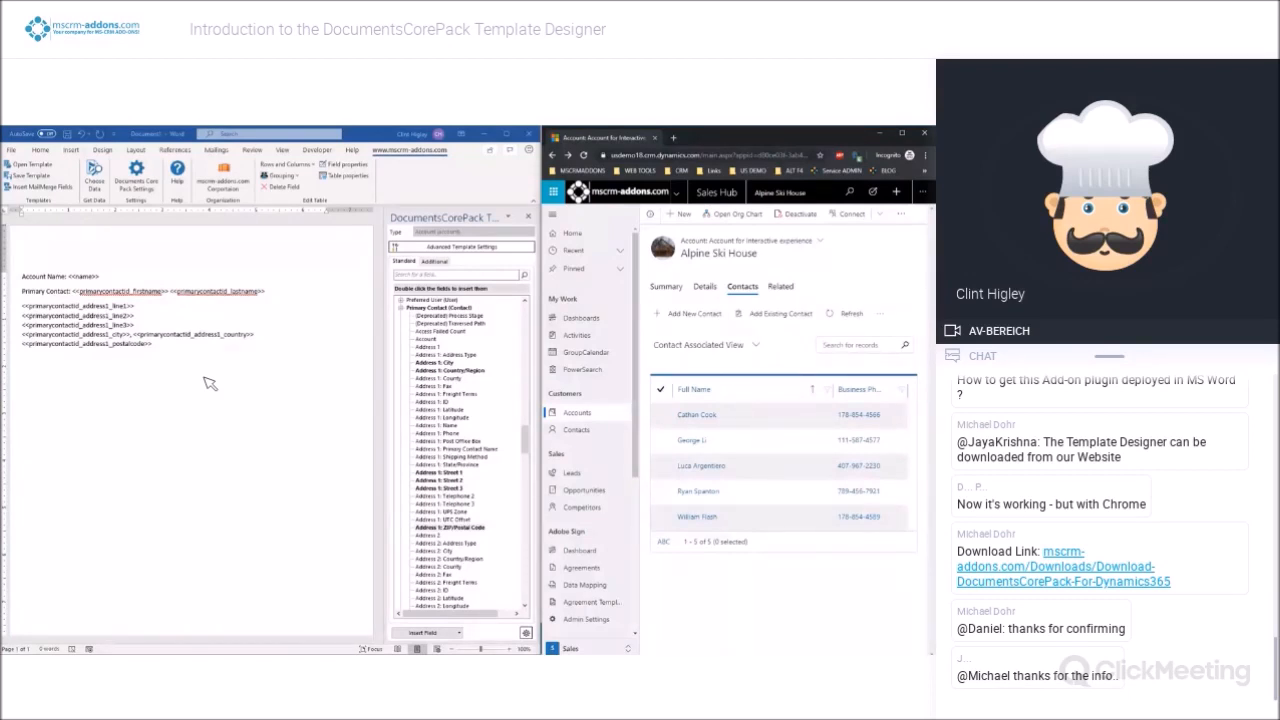
# Add the predefined All Contacts relationship to the Word template as an additional data source
pyautogui.click(45, 380)
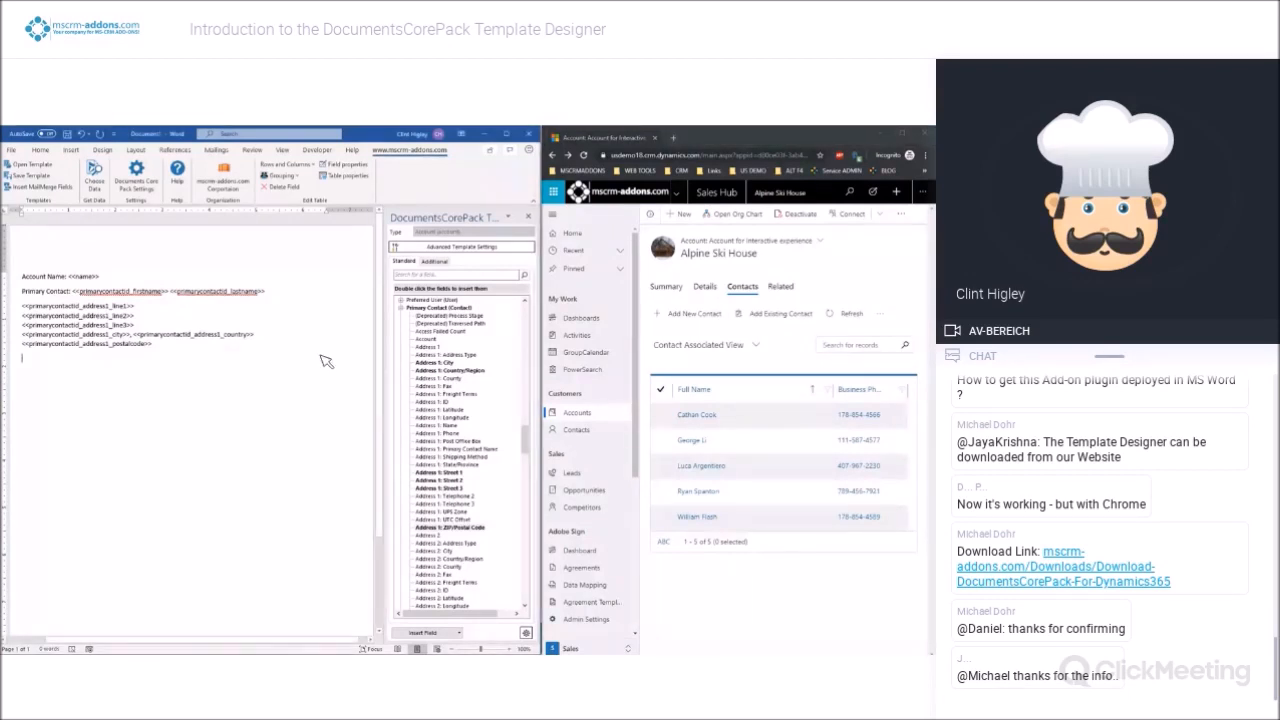
pyautogui.click(434, 262)
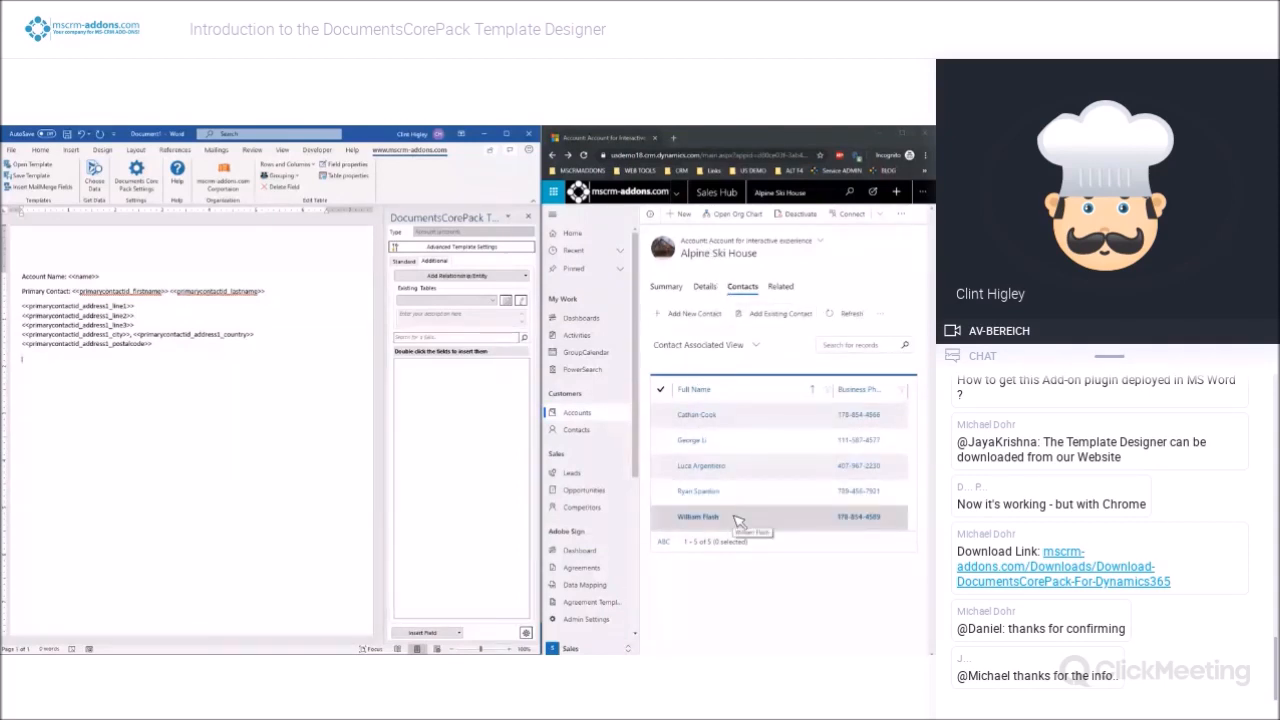
pyautogui.click(528, 276)
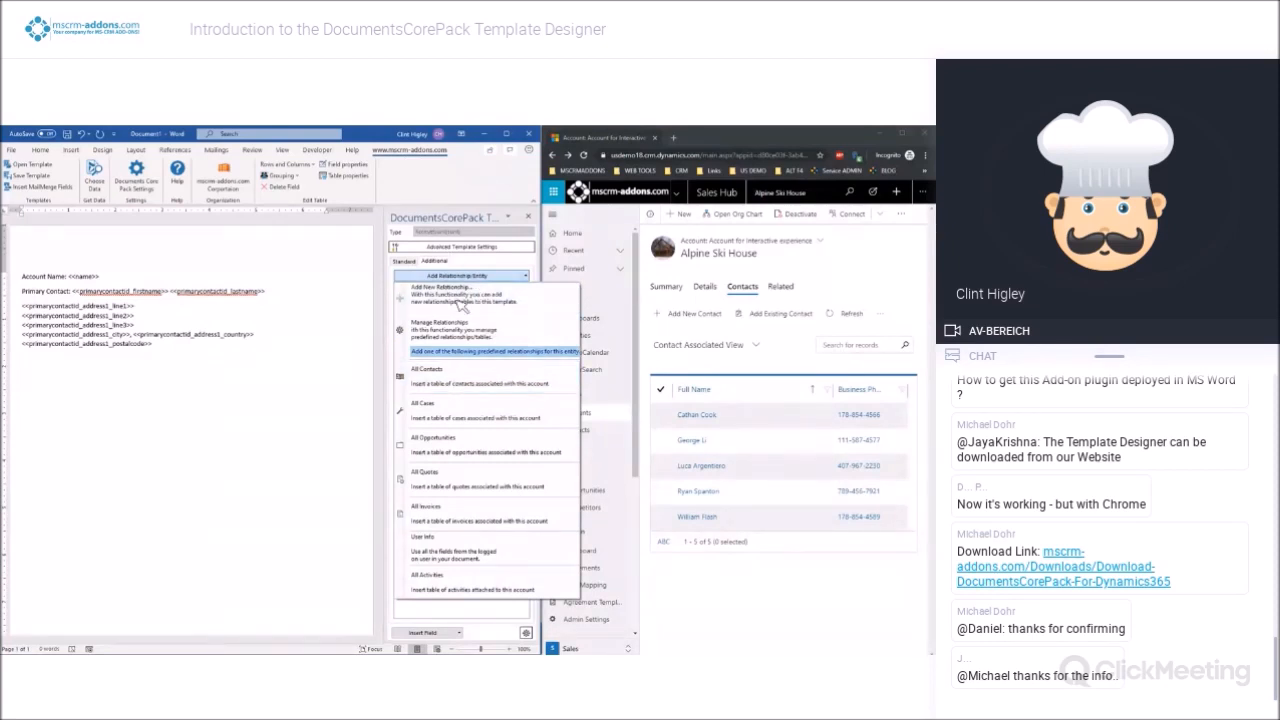
pyautogui.click(469, 380)
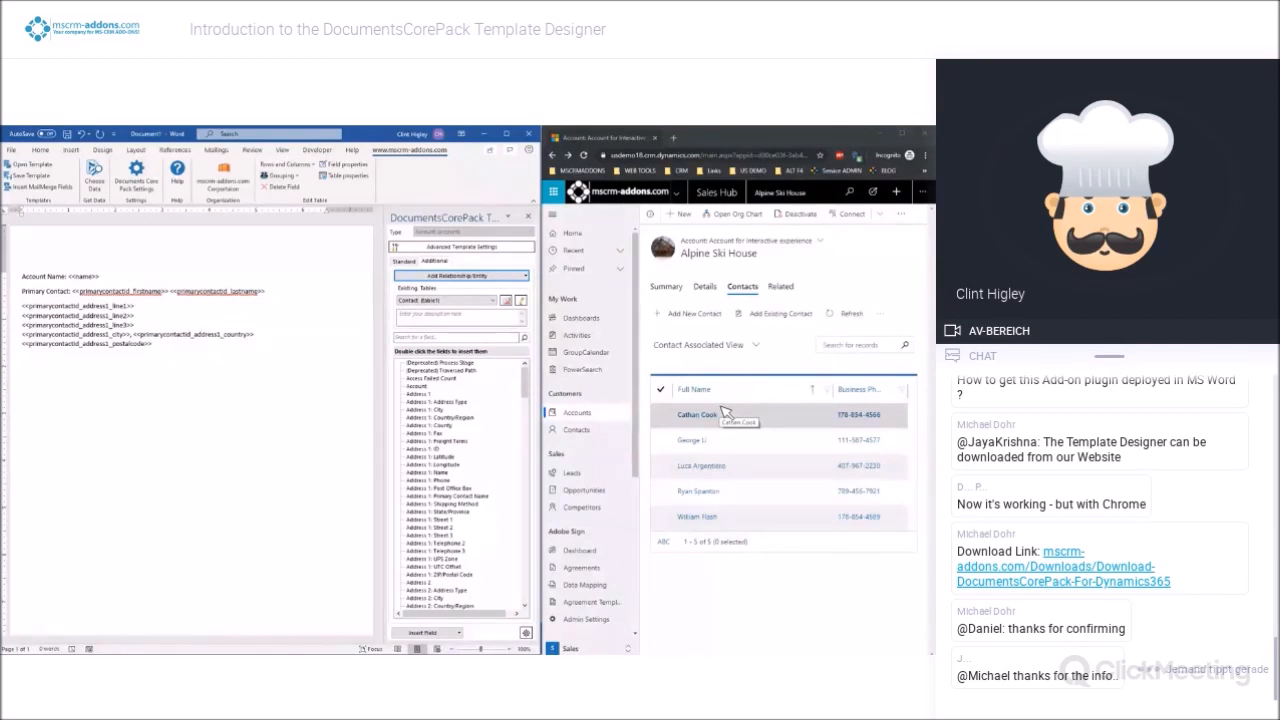
# Insert the related contacts' Full Name field below the address as a new two-column table with a split header
pyautogui.moveTo(527, 386); pyautogui.dragTo(512, 506)
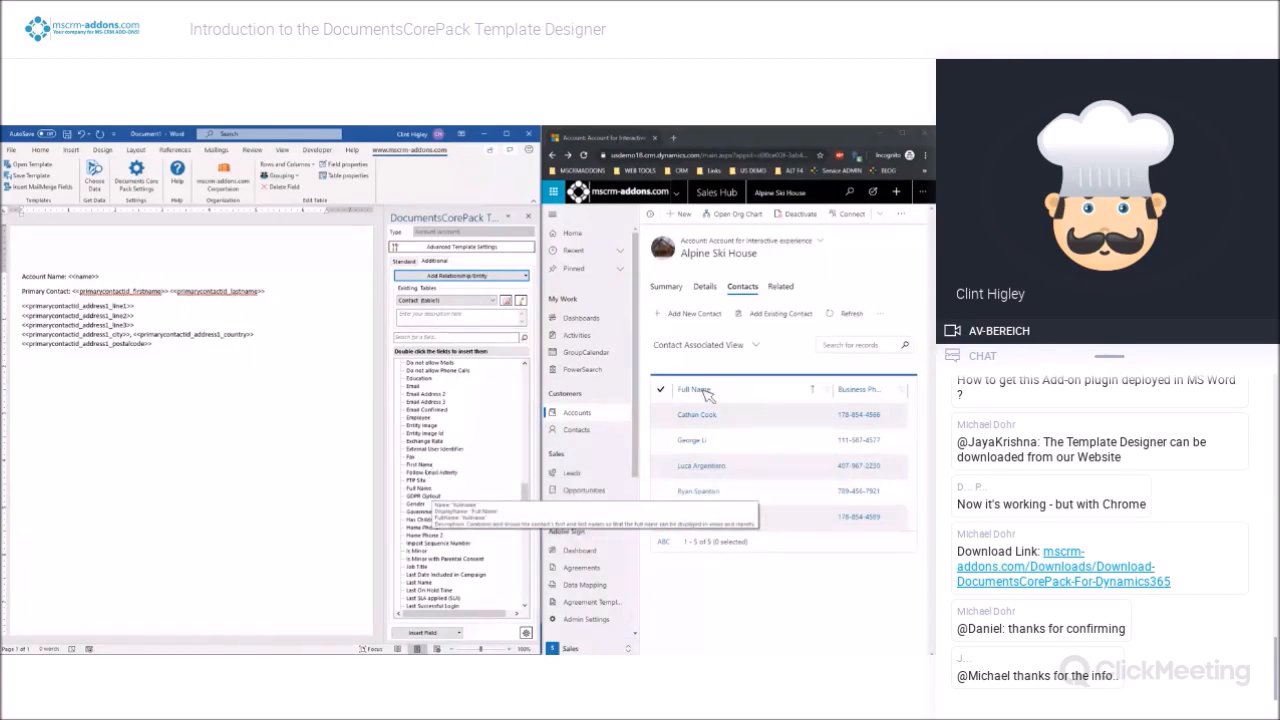
pyautogui.click(13, 378)
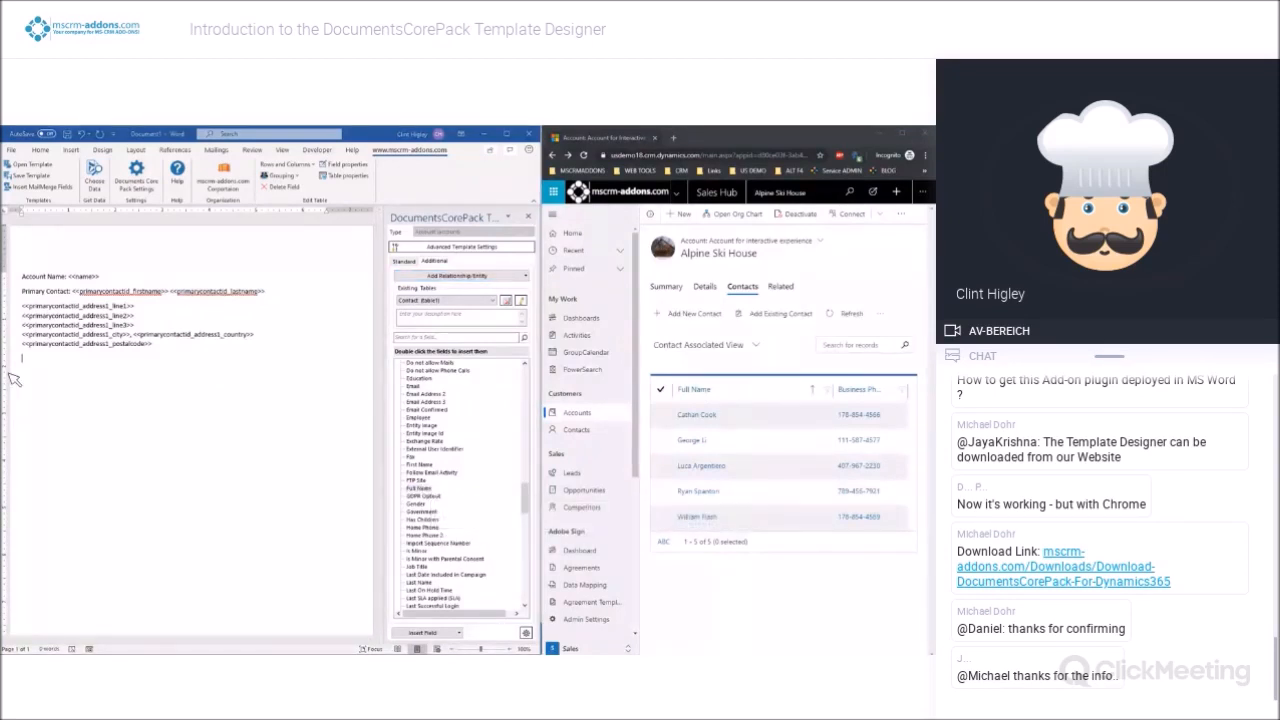
pyautogui.moveTo(2, 245); pyautogui.dragTo(547, 208)
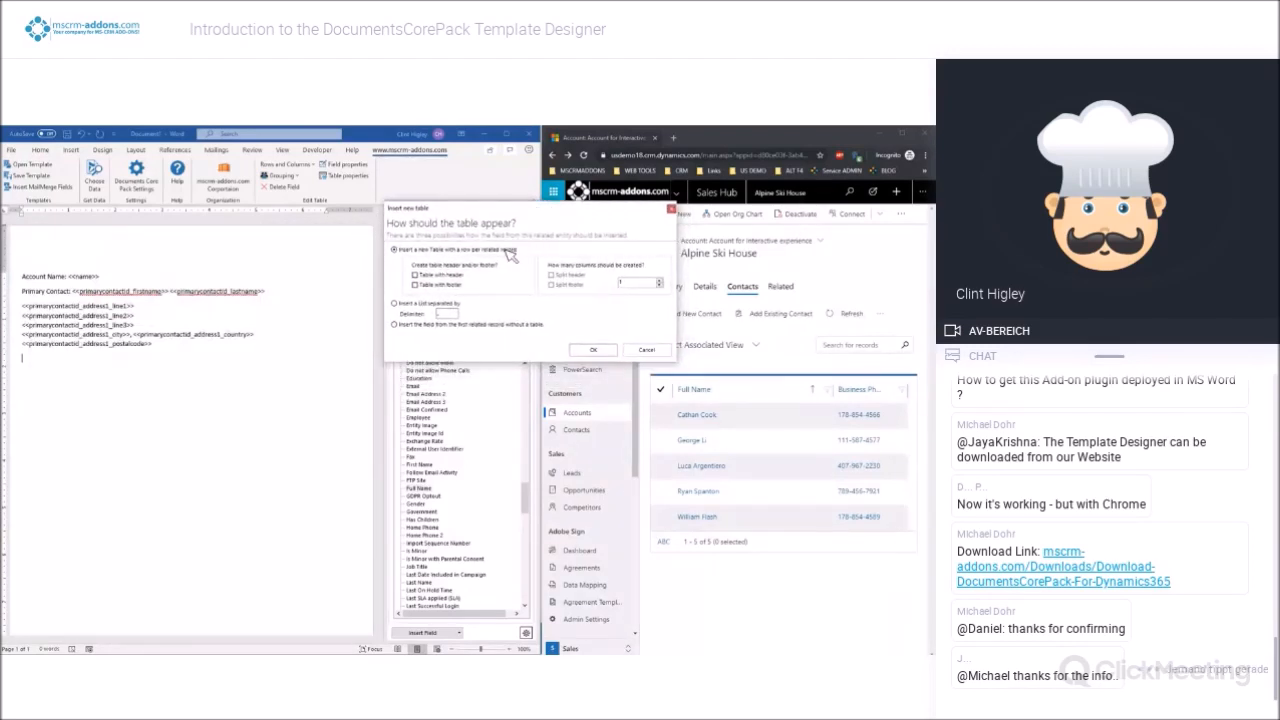
pyautogui.click(416, 275)
pyautogui.click(659, 280)
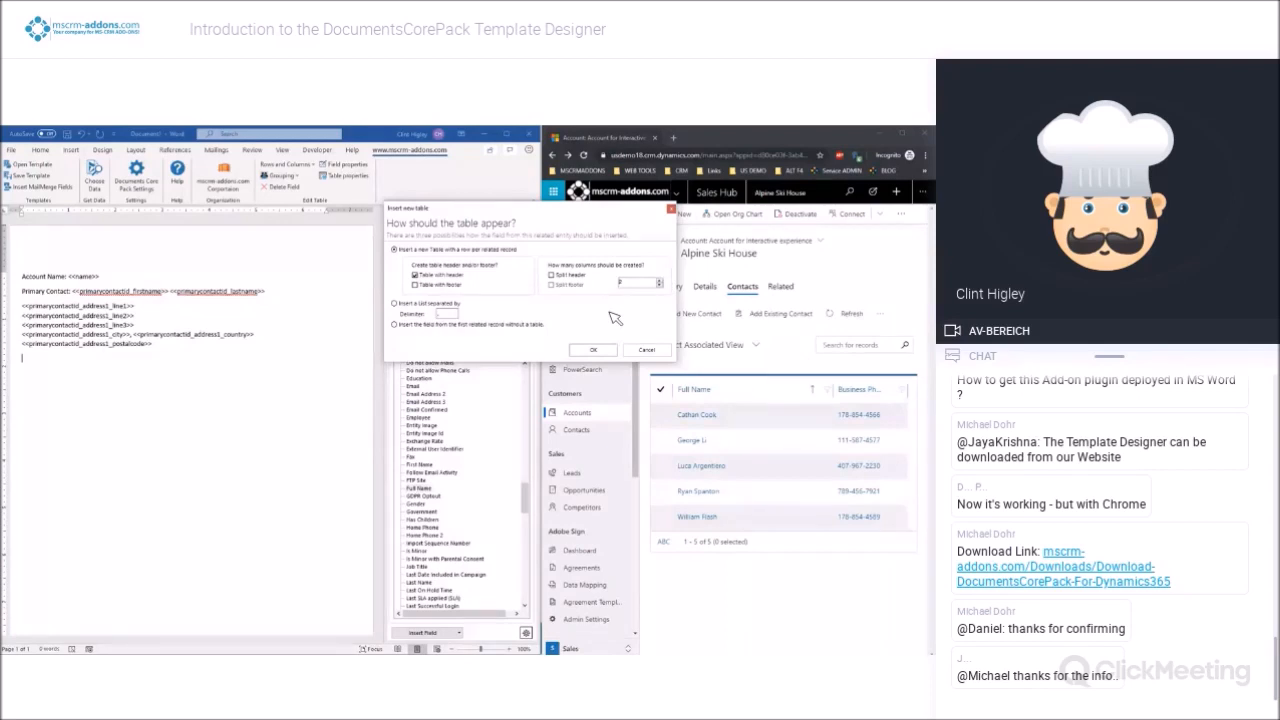
pyautogui.click(551, 274)
pyautogui.click(596, 351)
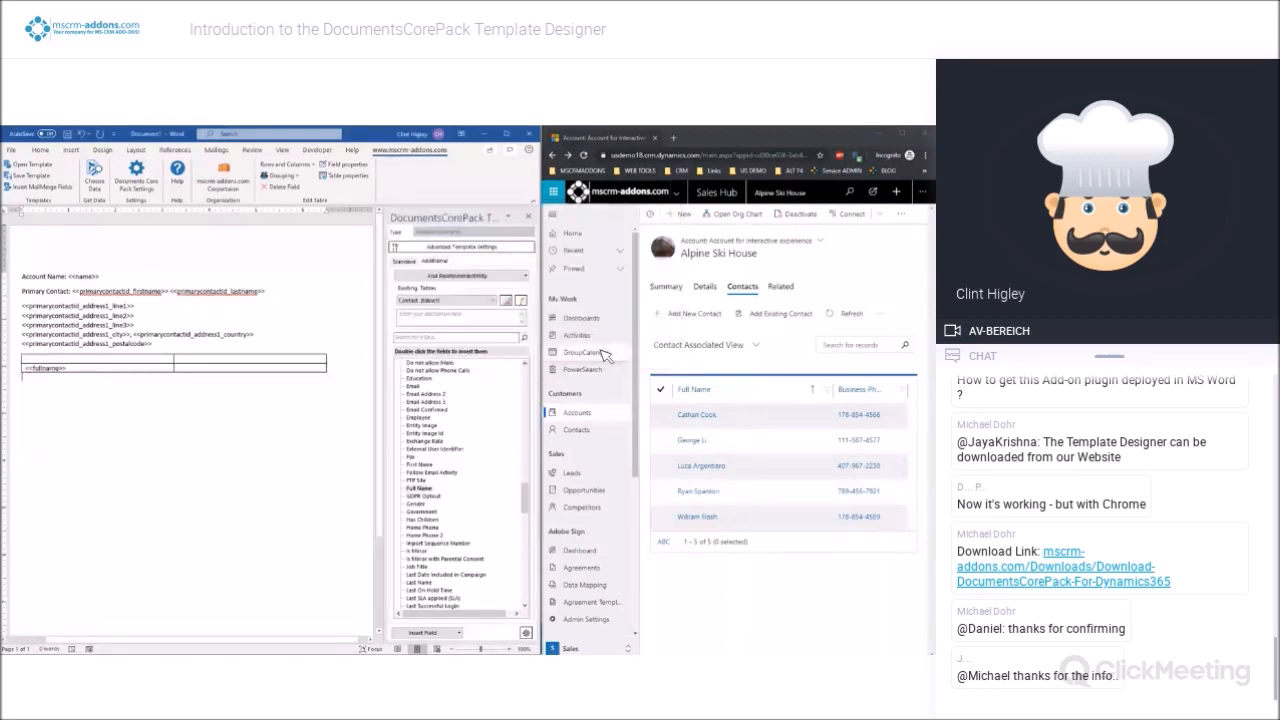
# Label the contact table's header cells Name and Phone Number
pyautogui.click(127, 363)
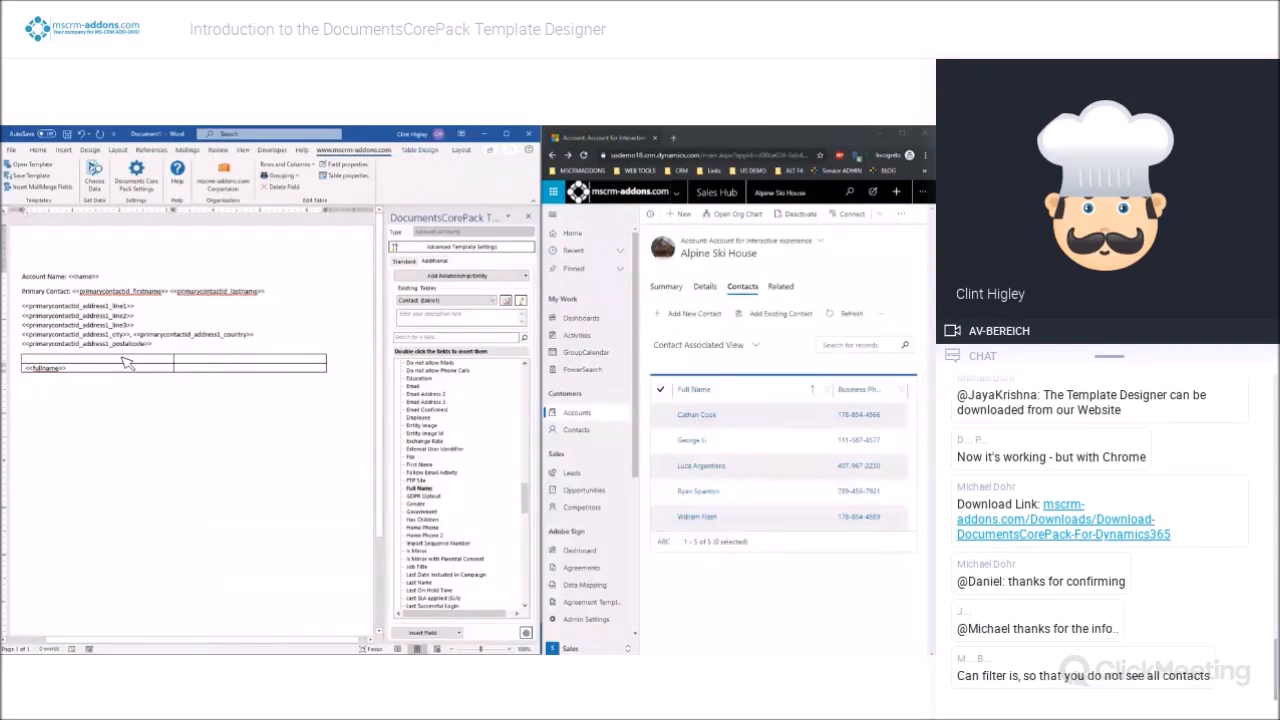
pyautogui.write('Name')
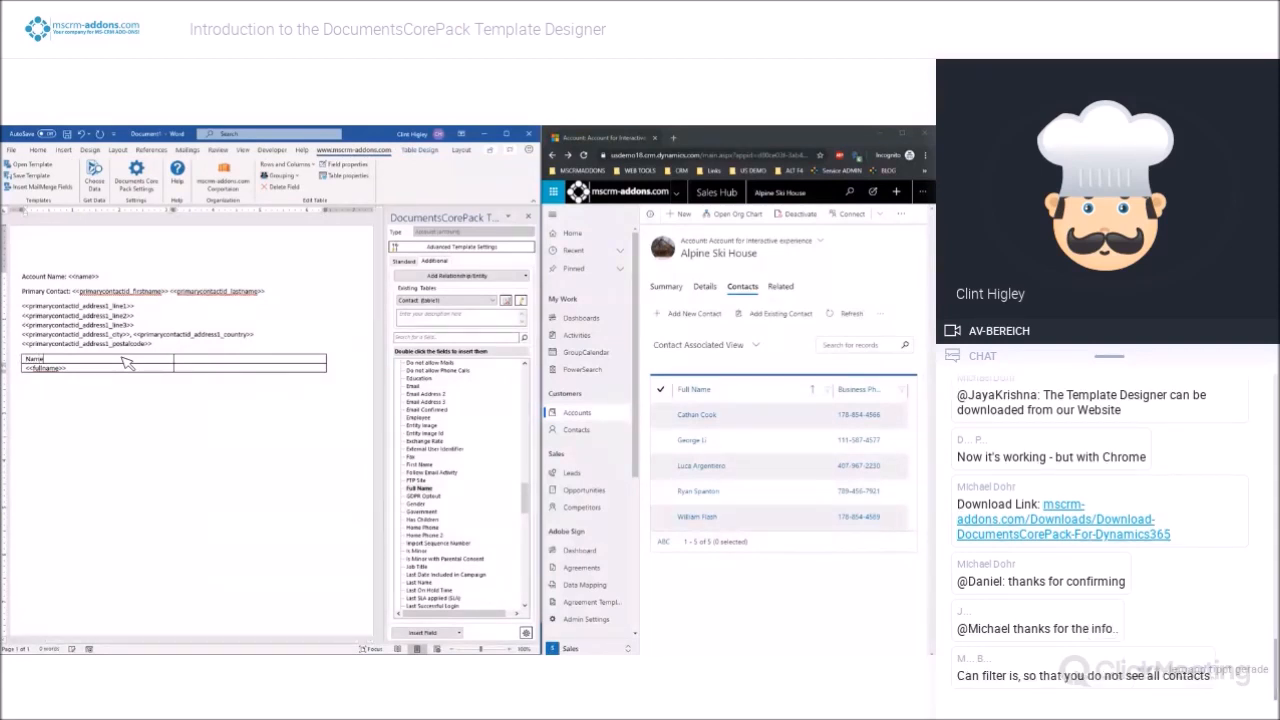
pyautogui.click(193, 362)
pyautogui.write('Phone Number')
# Insert the Business Phone field in the cell below the Phone Number header and maximize the Word window
pyautogui.moveTo(529, 498); pyautogui.dragTo(523, 457)
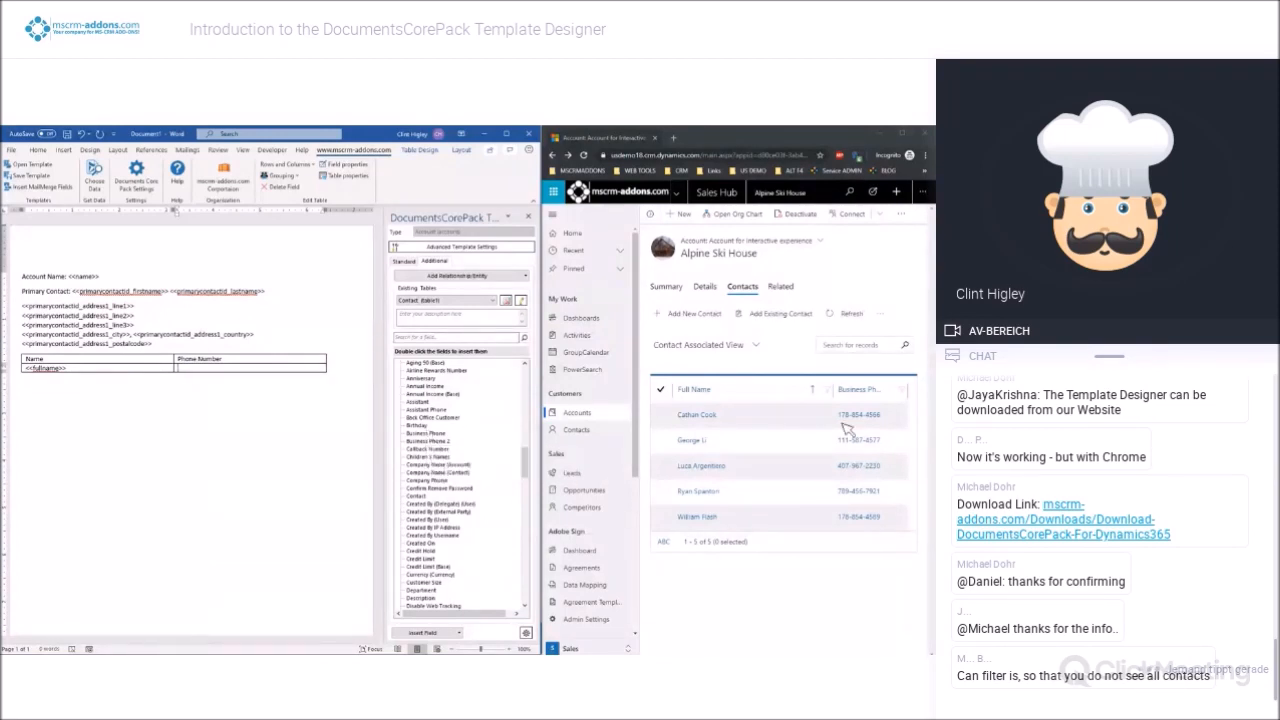
pyautogui.doubleClick(424, 434)
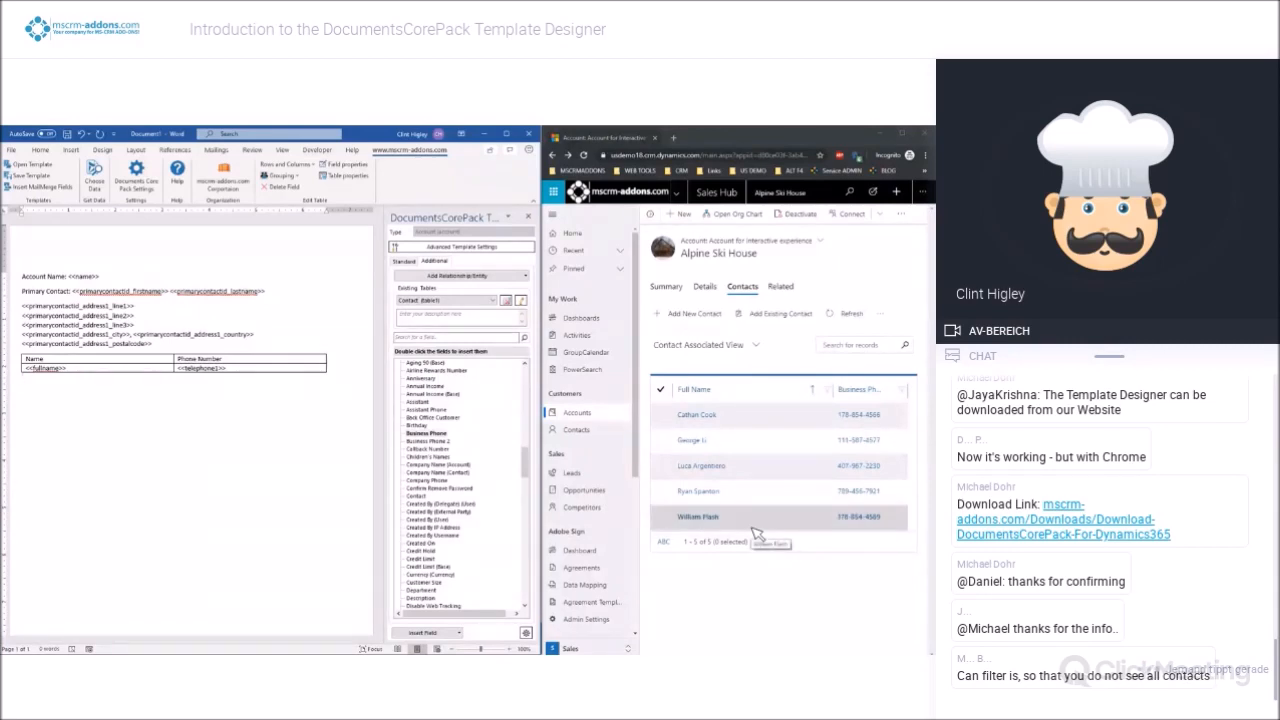
pyautogui.moveTo(545, 427); pyautogui.dragTo(551, 427)
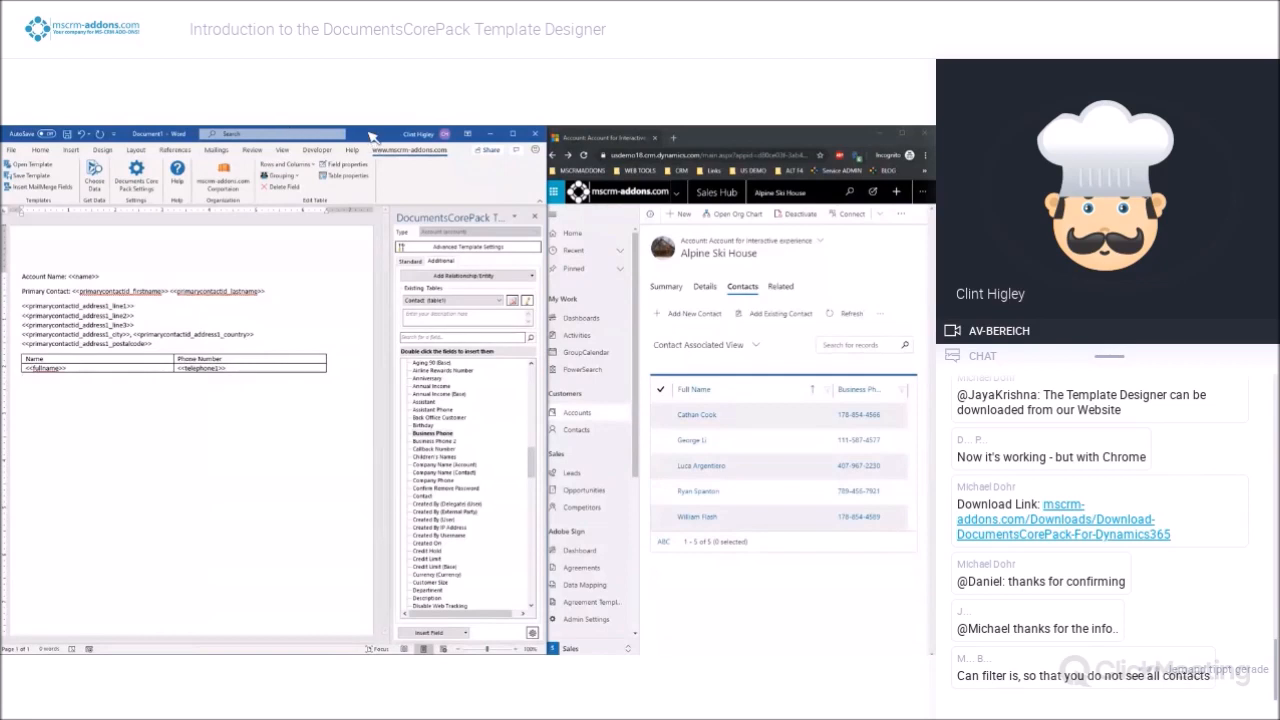
pyautogui.doubleClick(370, 135)
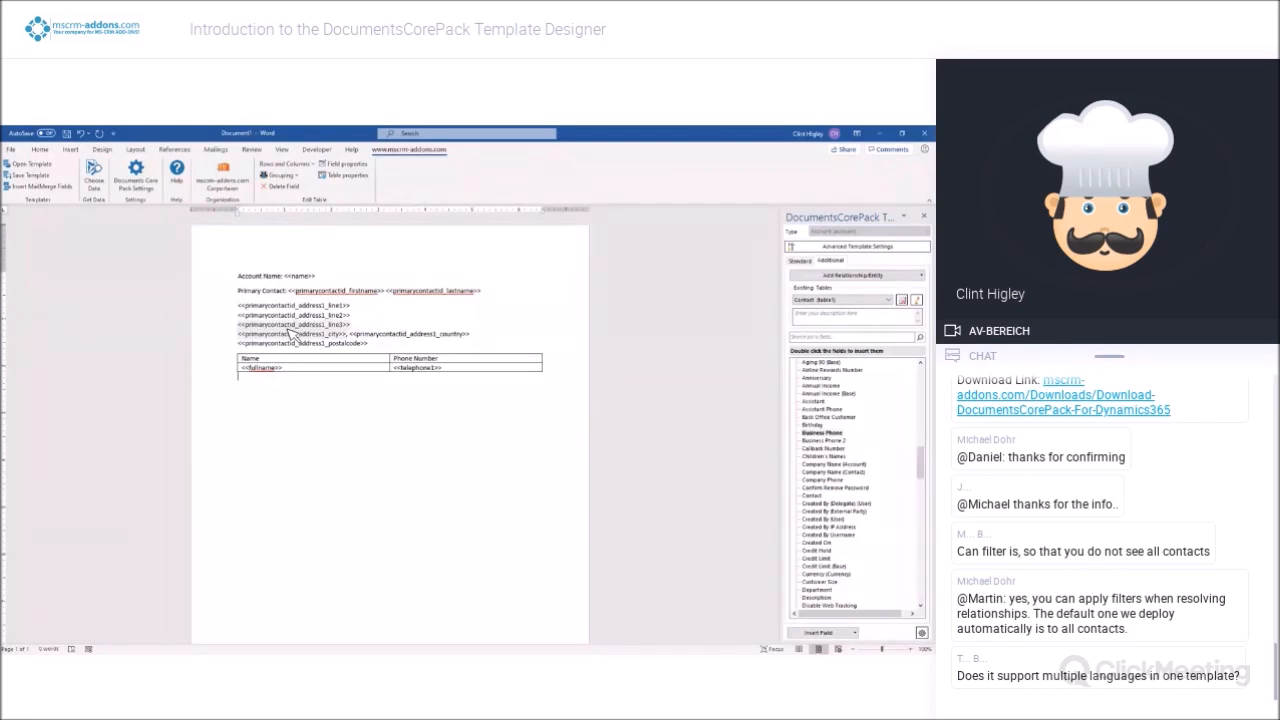
# Save the template on the Desktop as a Word document named Account Report
pyautogui.click(68, 133)
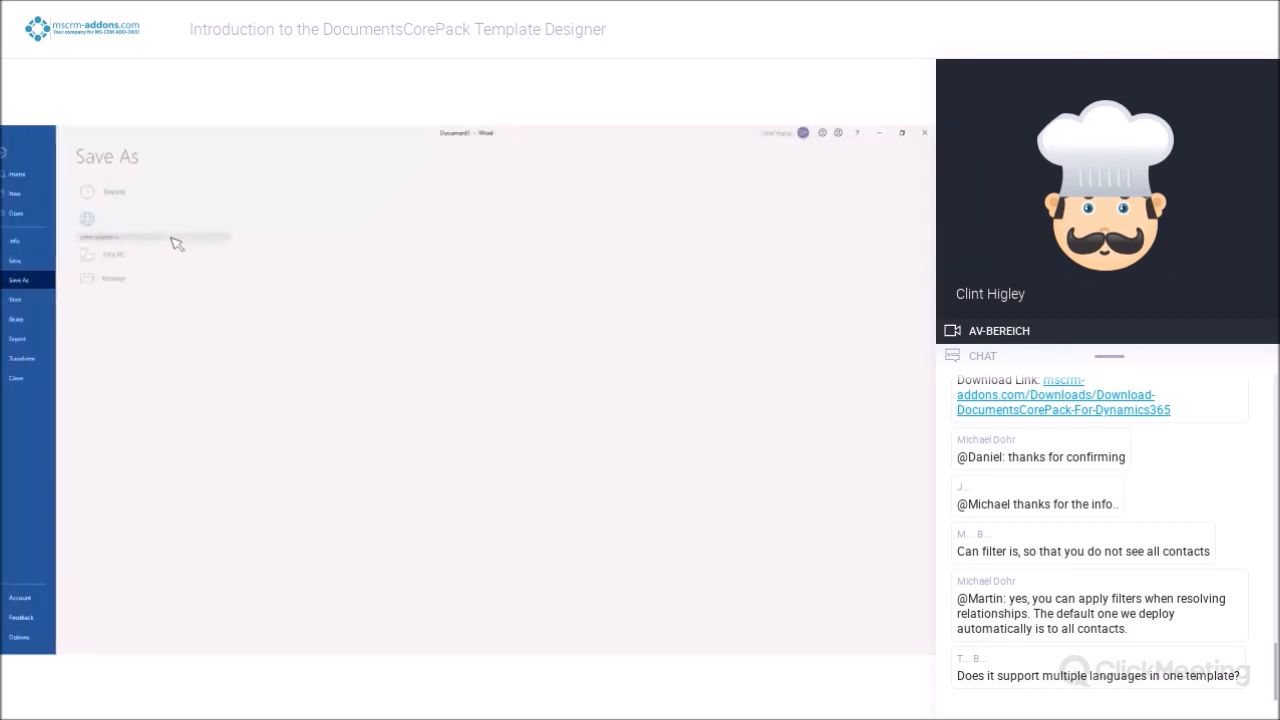
pyautogui.click(285, 231)
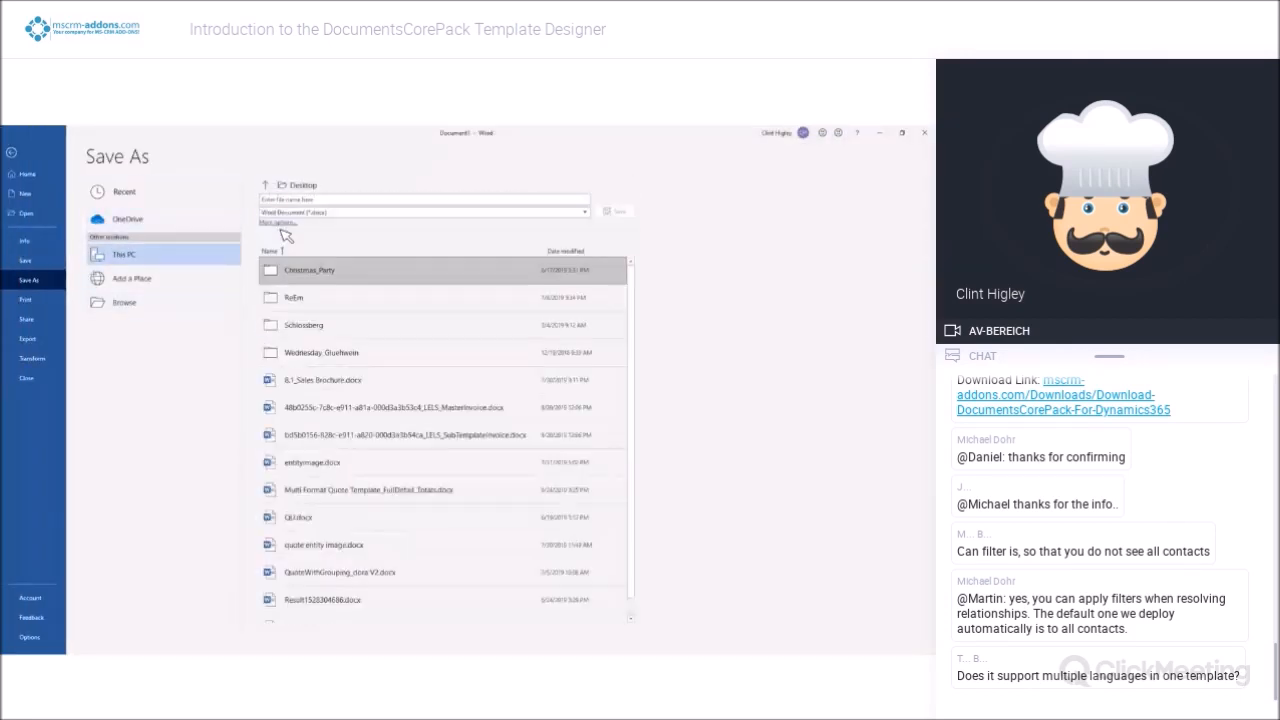
pyautogui.click(310, 202)
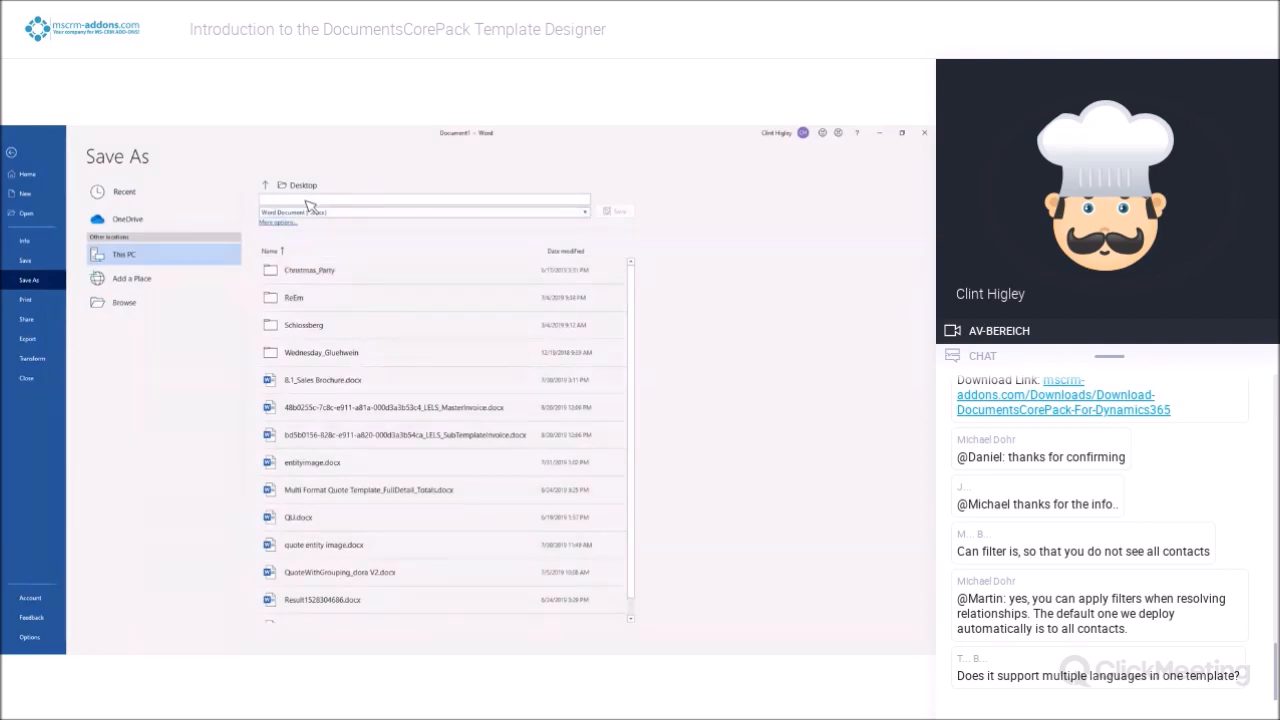
pyautogui.write('Ad')
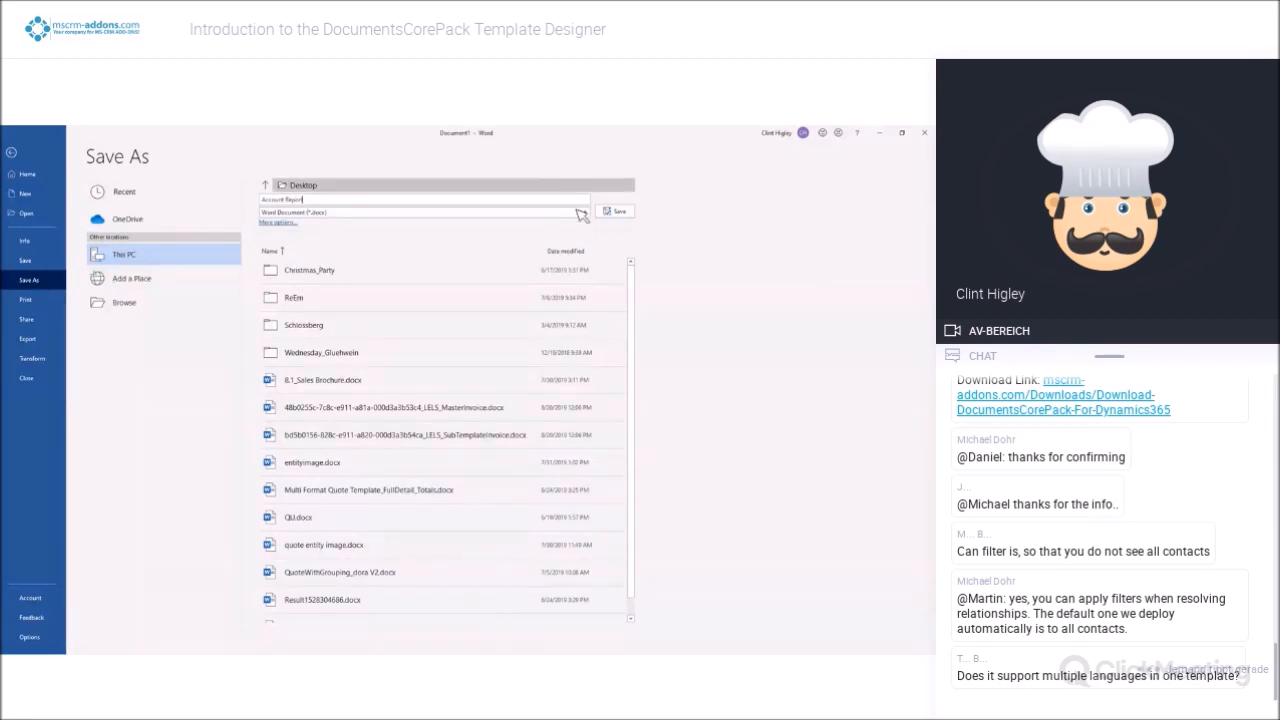
pyautogui.click(614, 212)
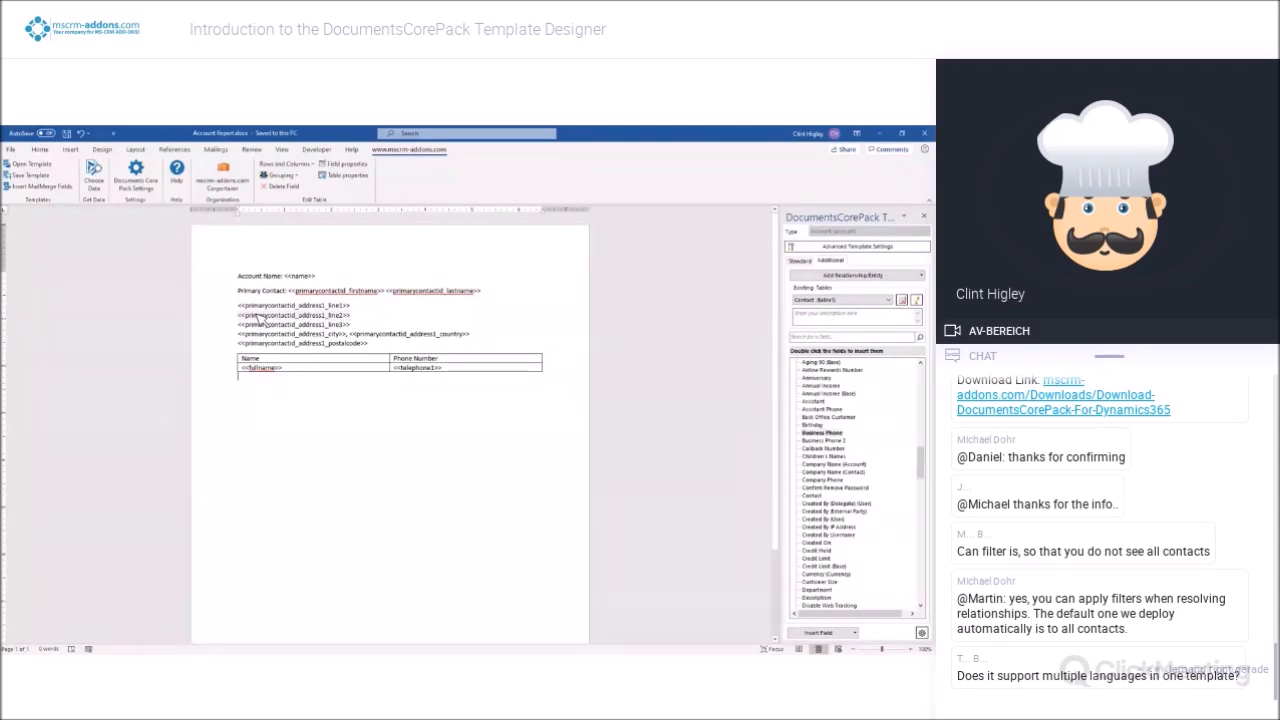
# Run a test merge of the template with the Alpine Ski House account record from Dynamics 365
pyautogui.click(94, 180)
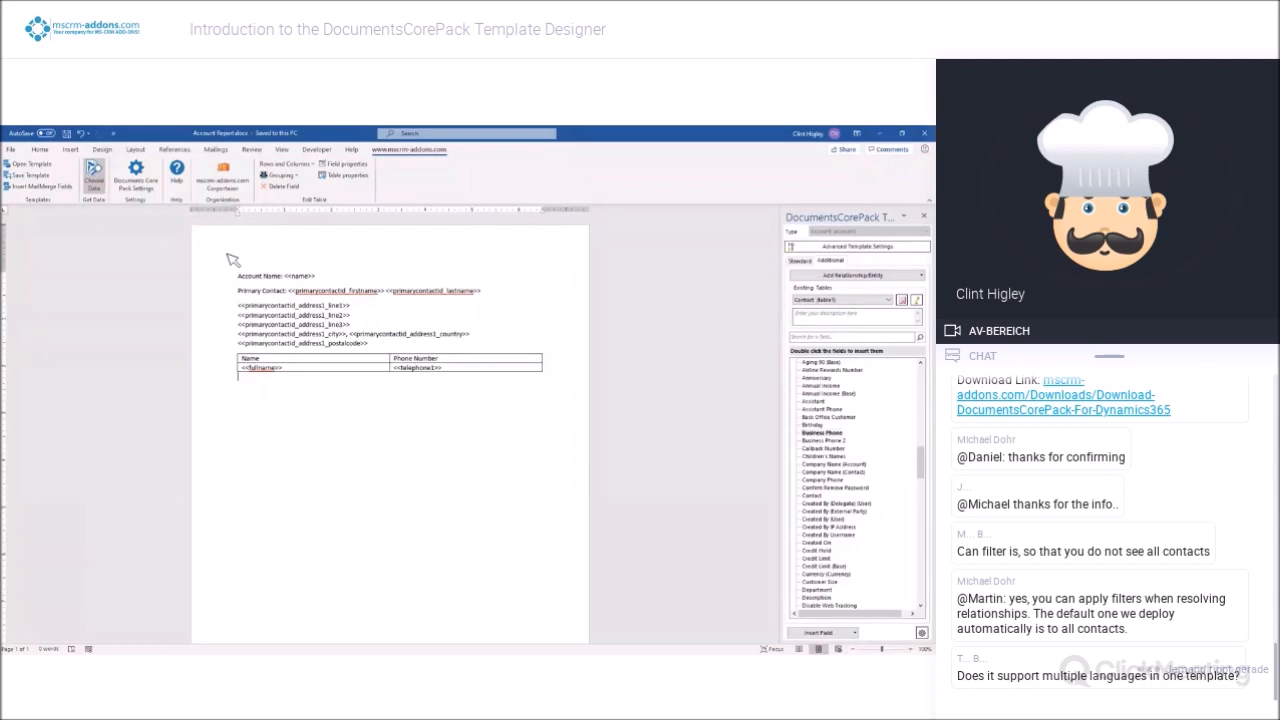
pyautogui.click(597, 290)
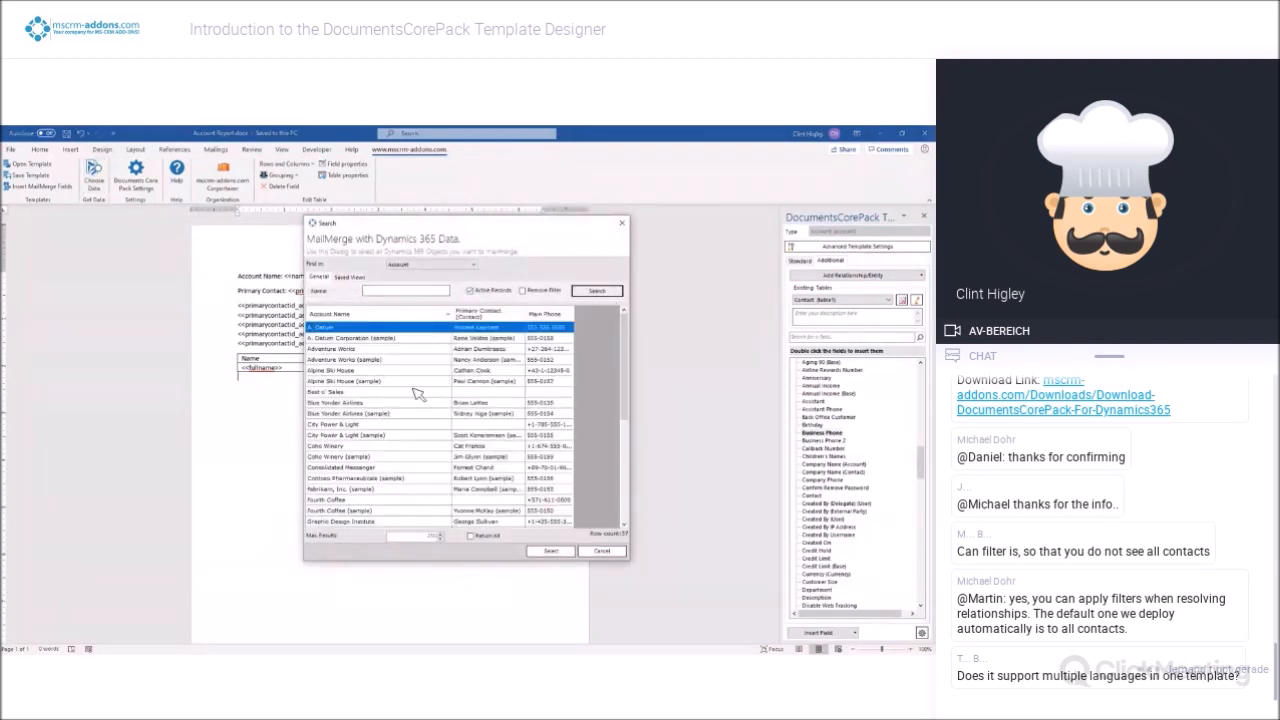
pyautogui.click(350, 372)
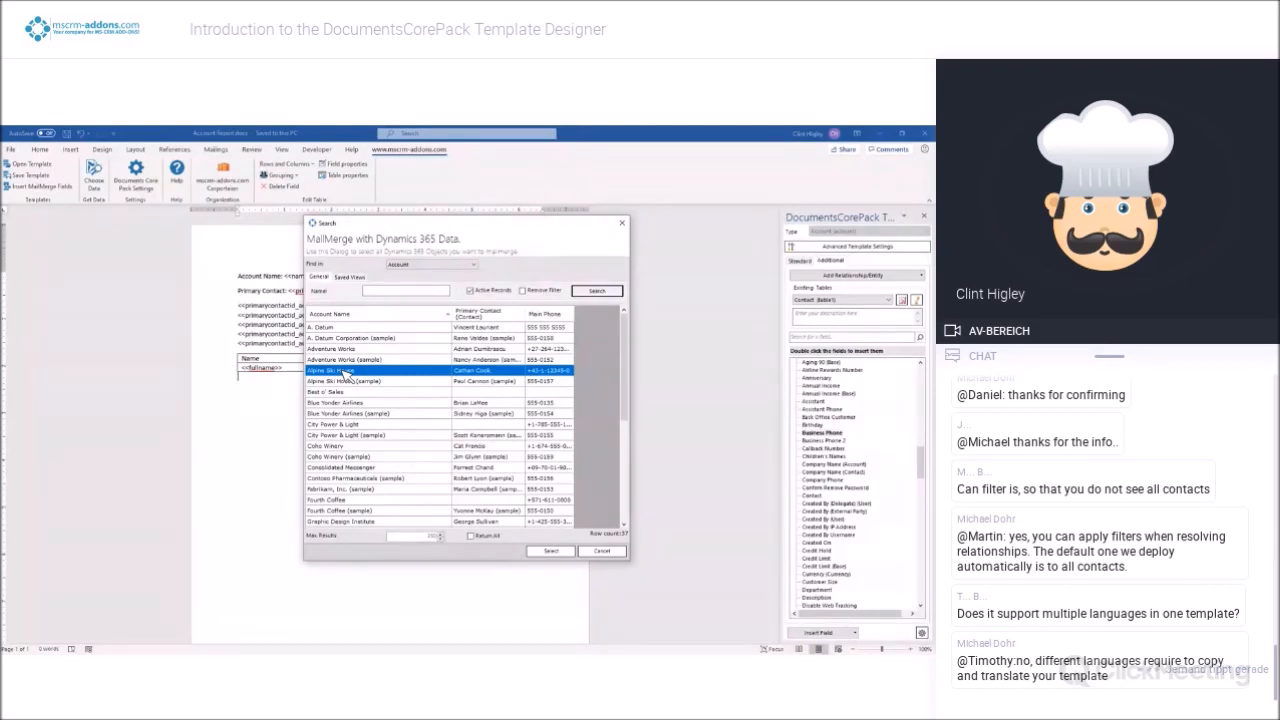
pyautogui.doubleClick(345, 372)
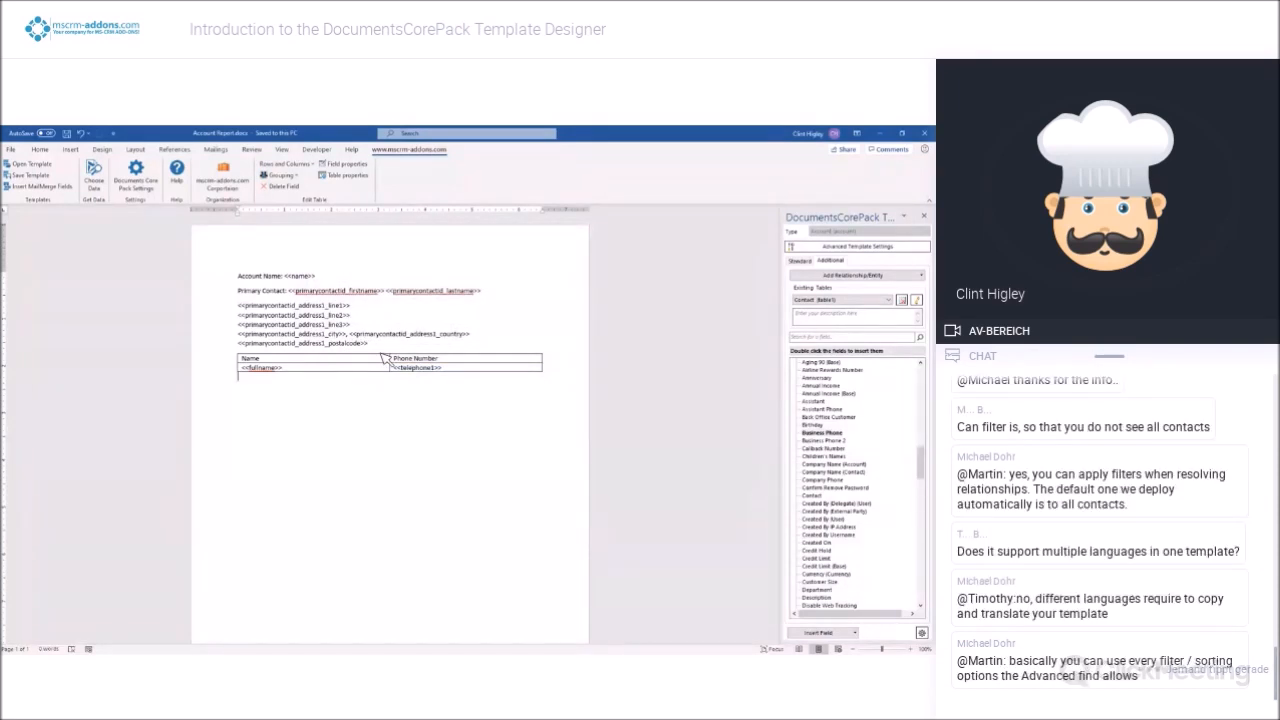
# Check the merged account name, address and contact table in the result document, and close that document
pyautogui.hotkey('alt', 'Tab')
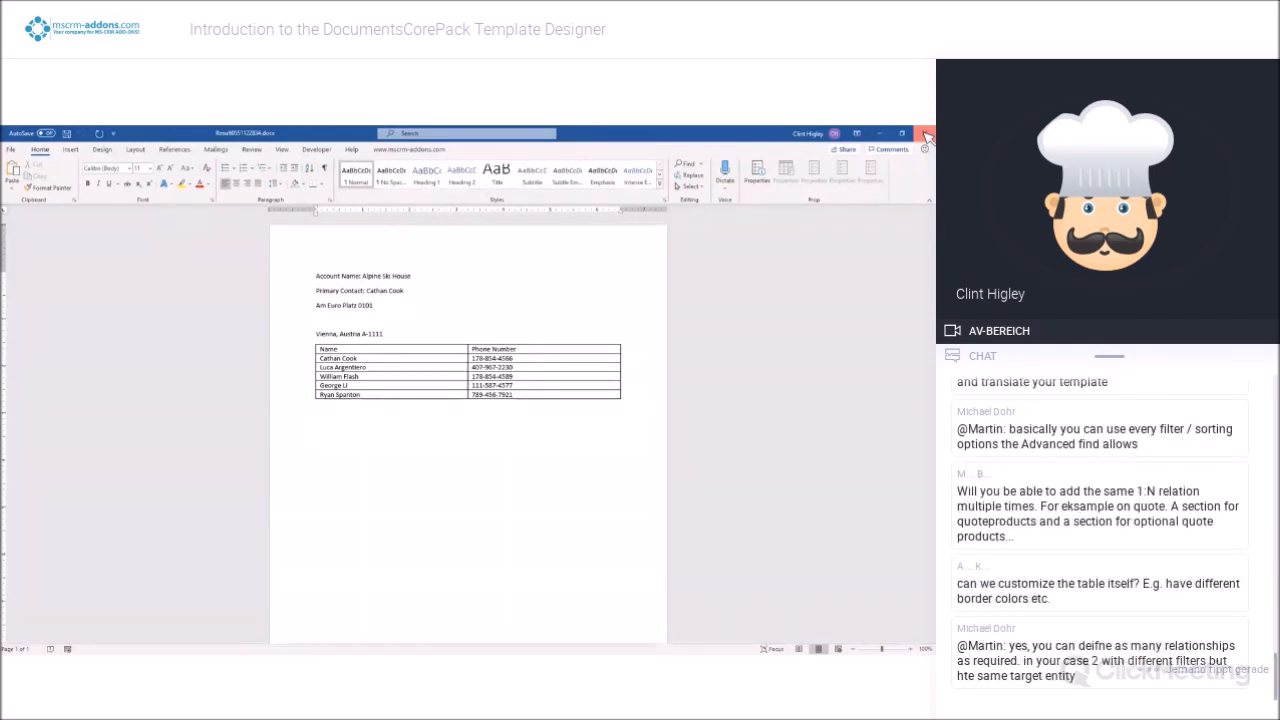
pyautogui.click(927, 137)
pyautogui.click(474, 413)
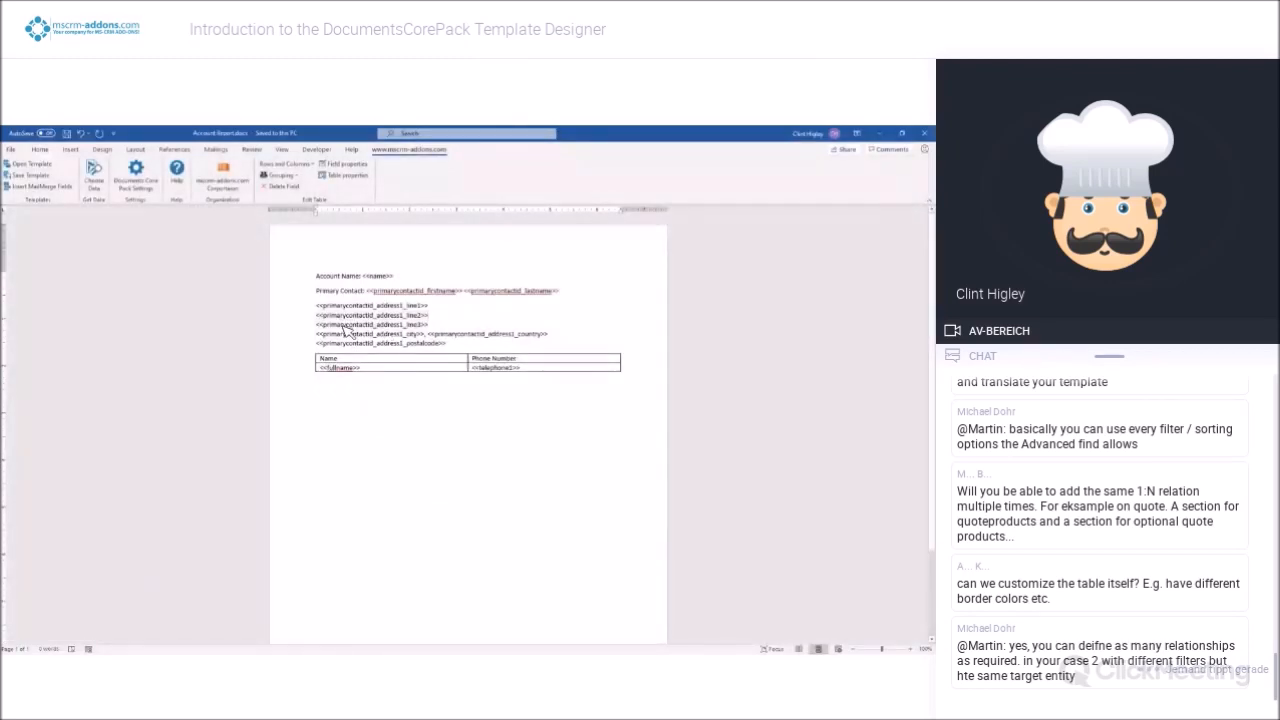
# Set the template's document name pattern to the Account Name field followed by the text Report in the advanced template settings
pyautogui.click(30, 187)
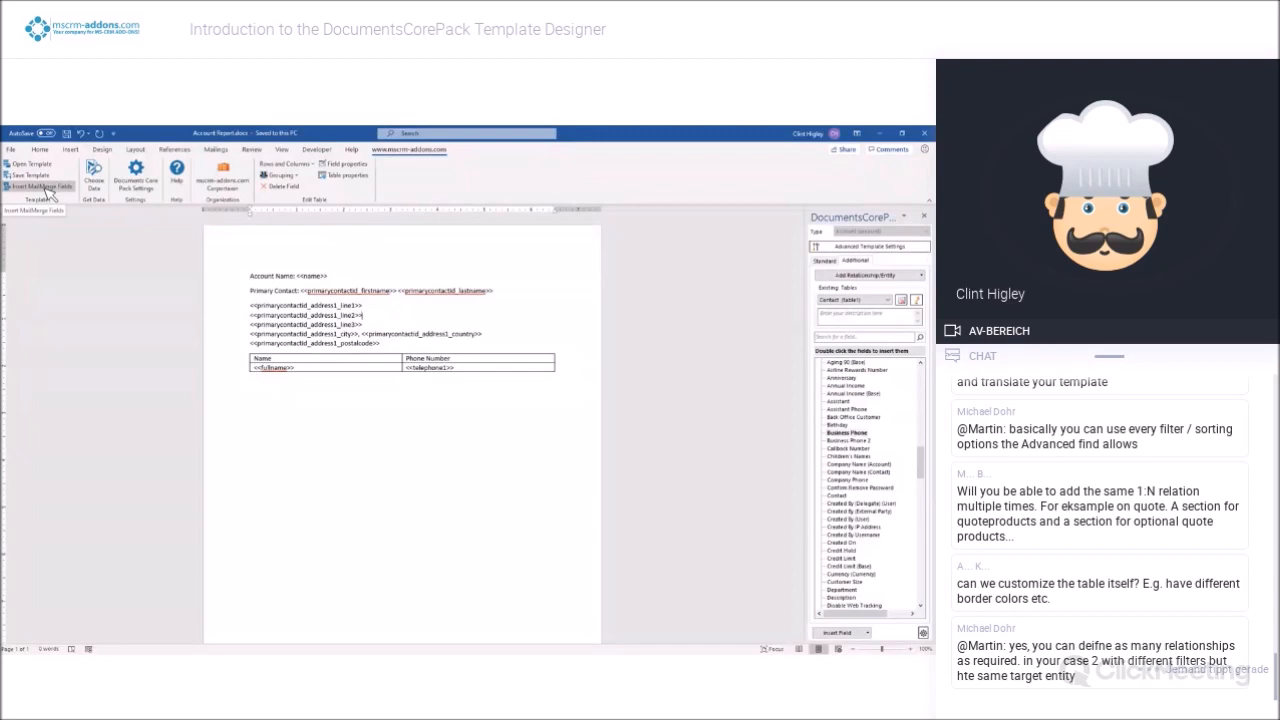
pyautogui.click(906, 248)
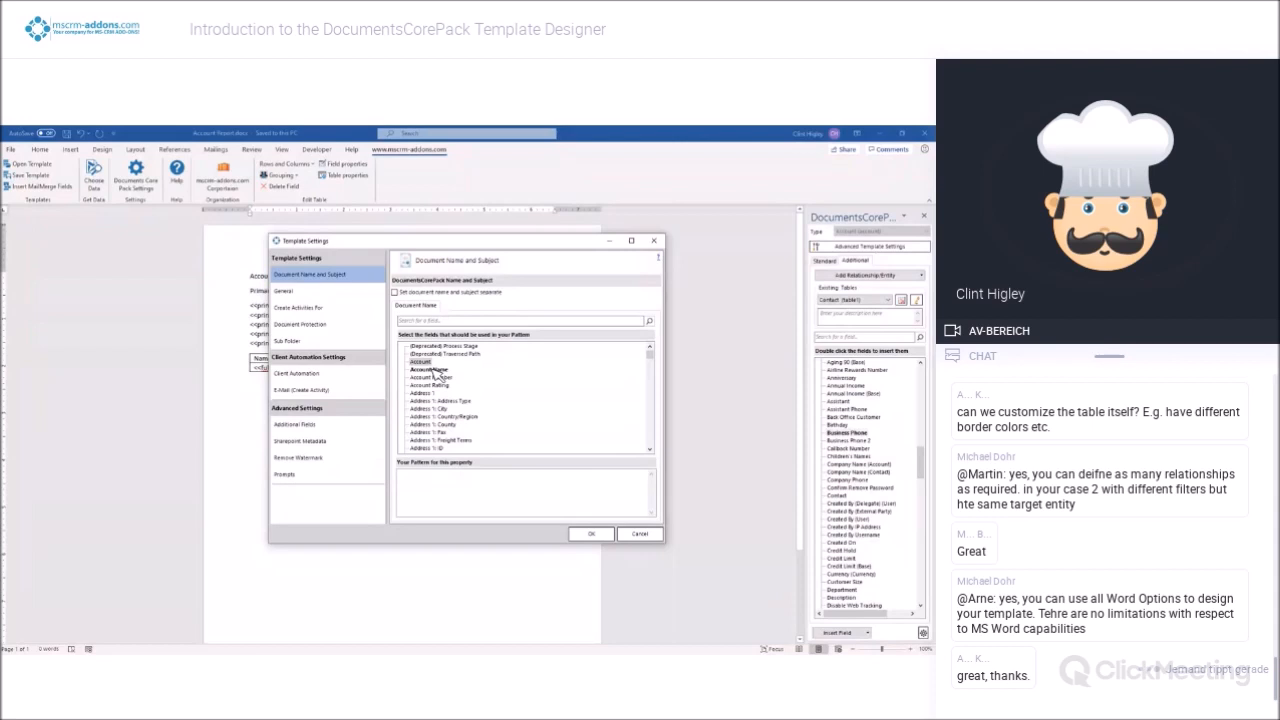
pyautogui.click(430, 369)
pyautogui.doubleClick(437, 371)
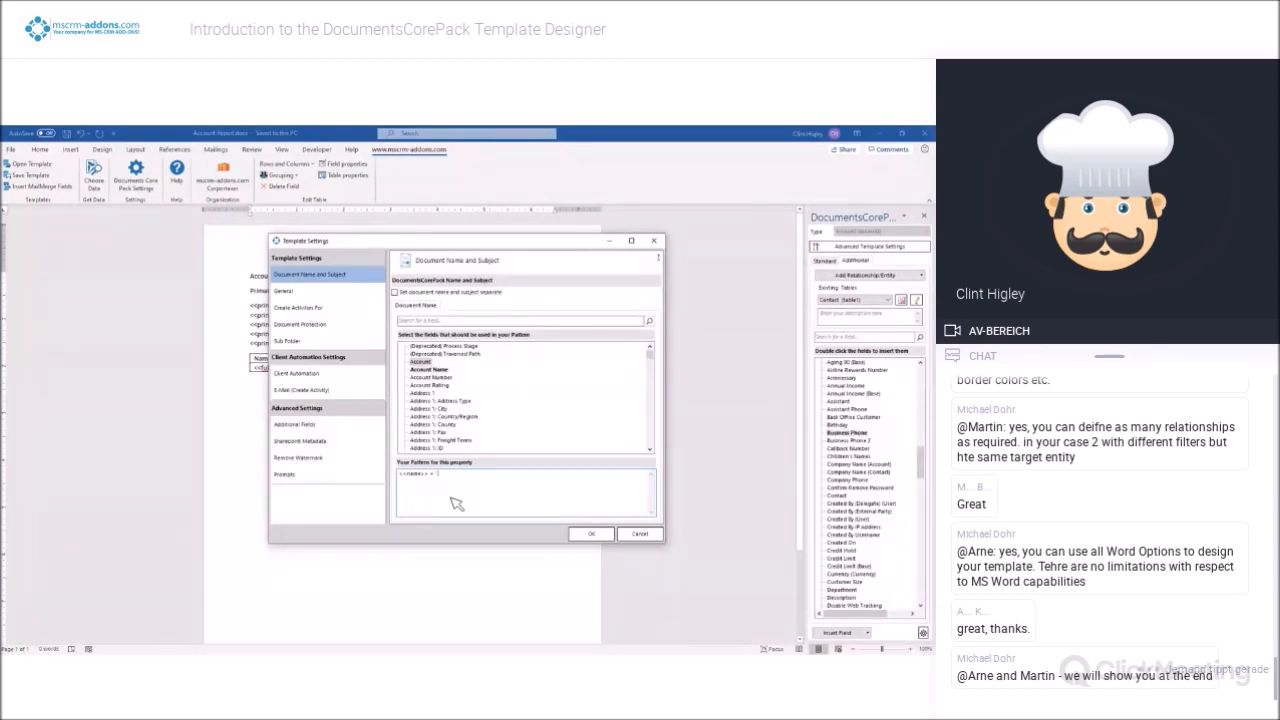
pyautogui.write('Fd')
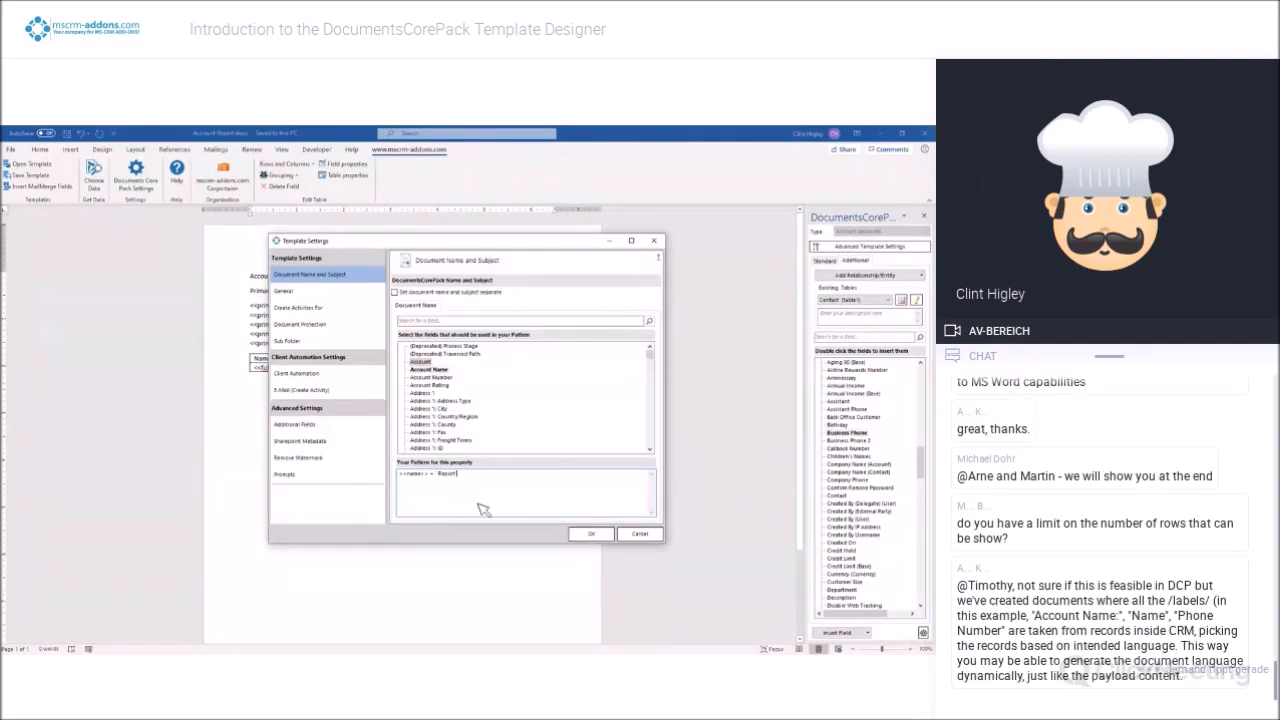
pyautogui.click(593, 531)
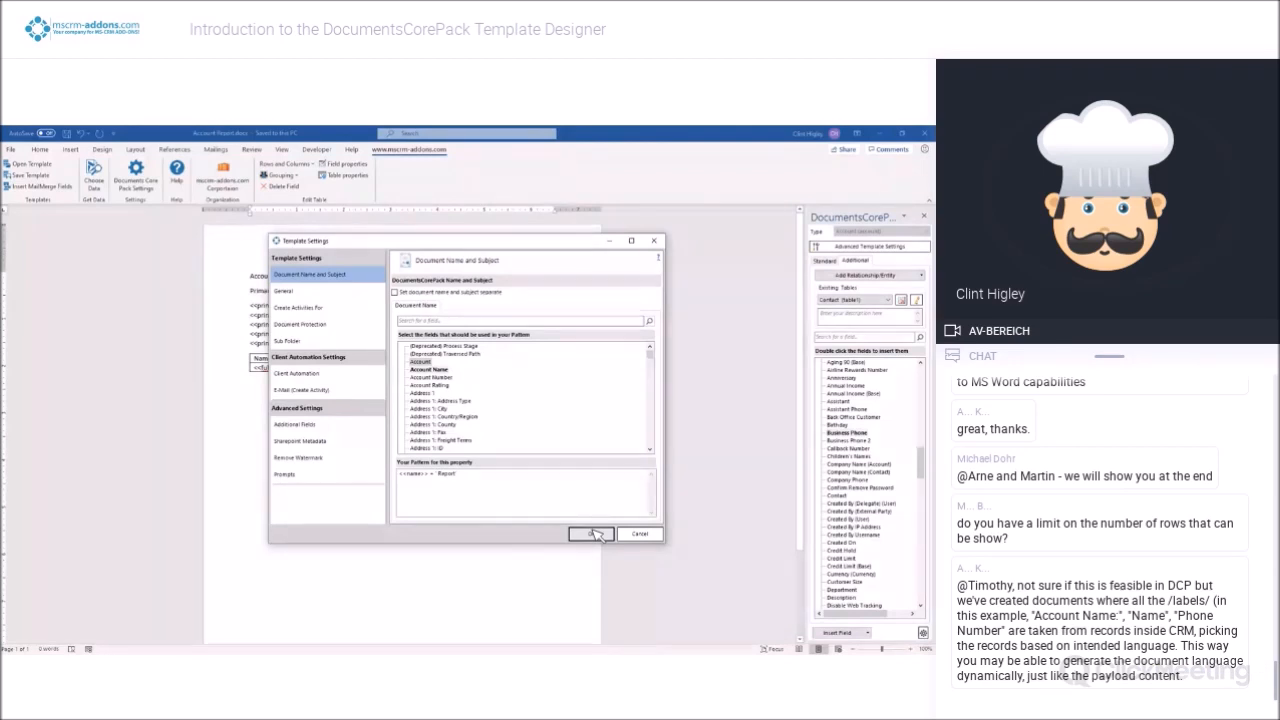
pyautogui.click(592, 533)
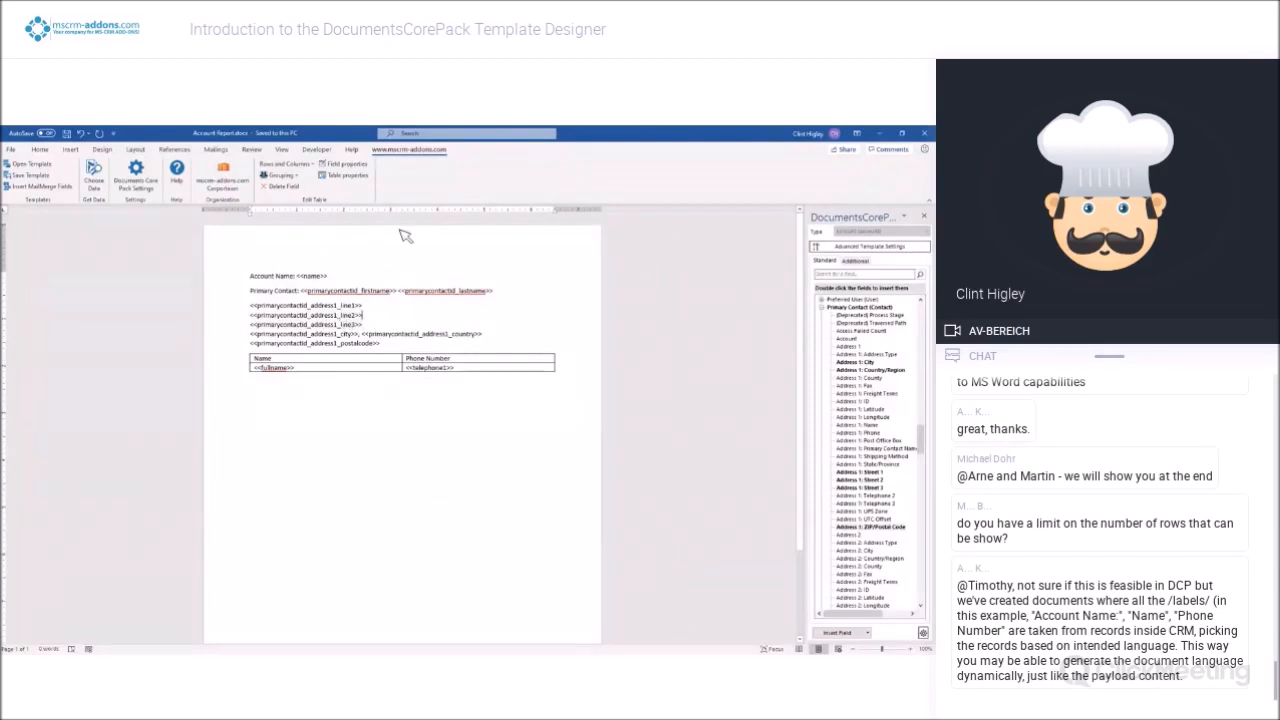
# Check the delete-line formatting options in the properties of the primary contact's address line 2 field, leaving them as they are
pyautogui.click(346, 164)
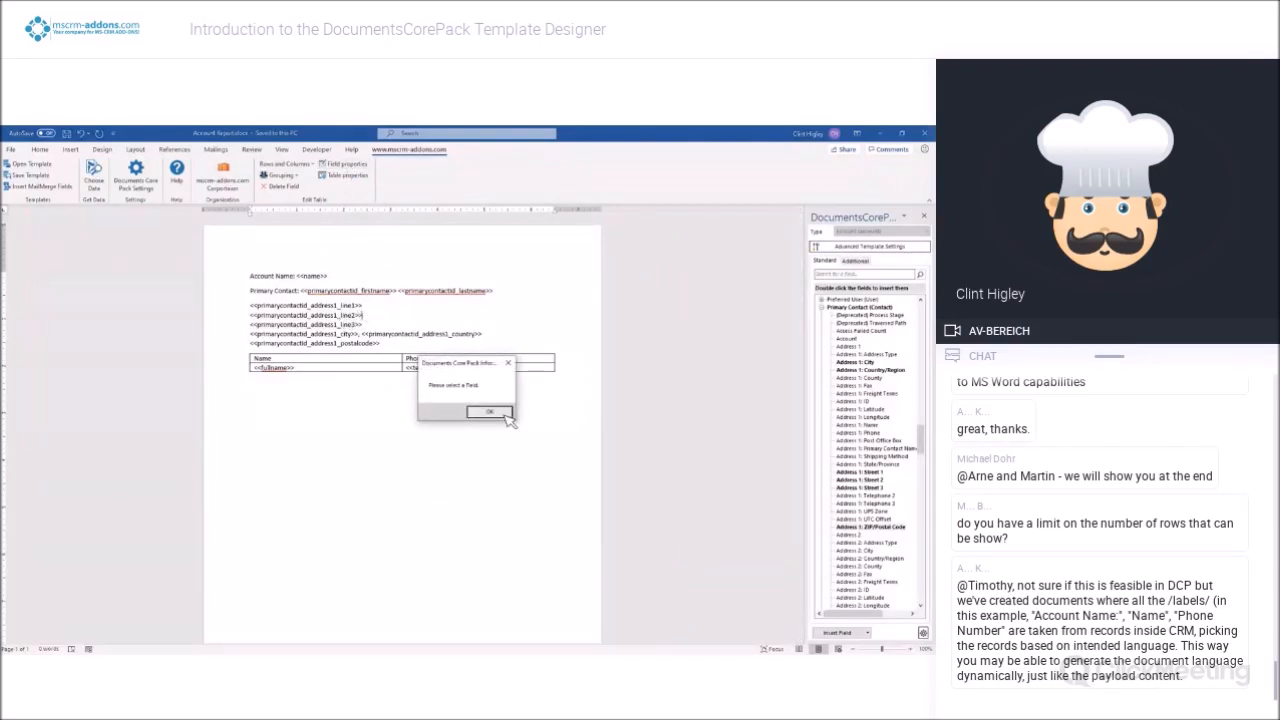
pyautogui.click(503, 414)
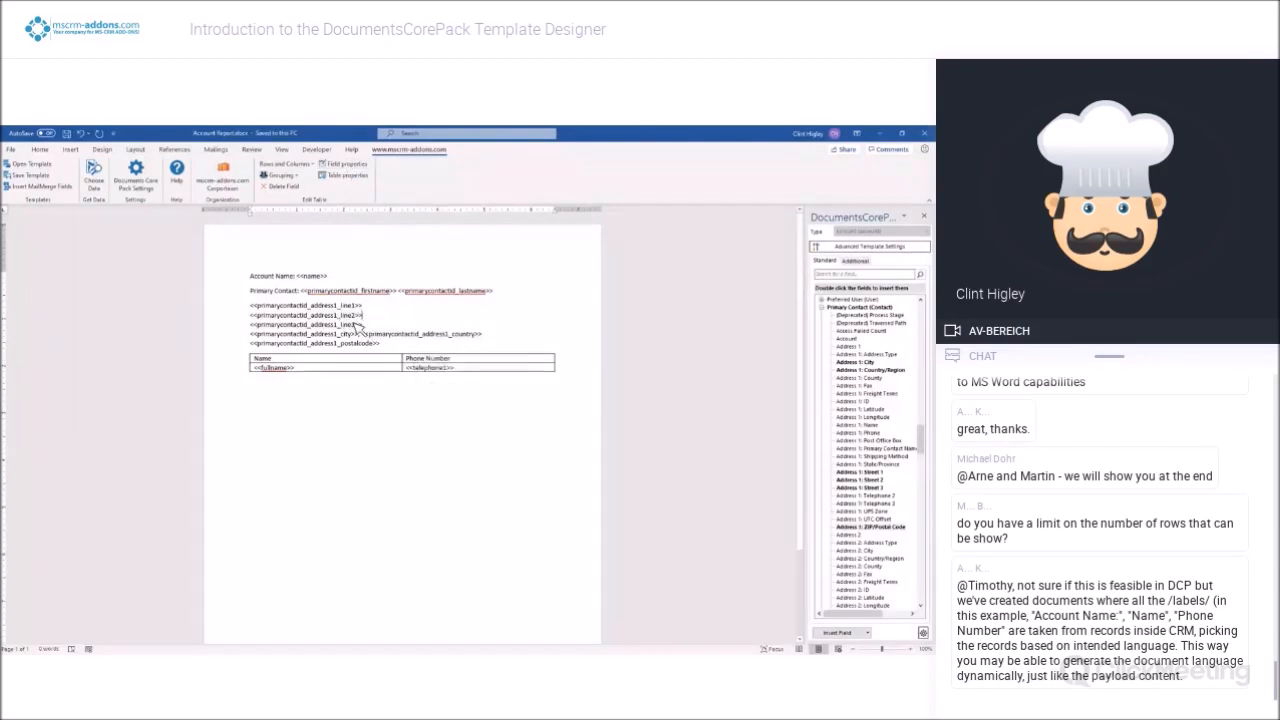
pyautogui.click(306, 306)
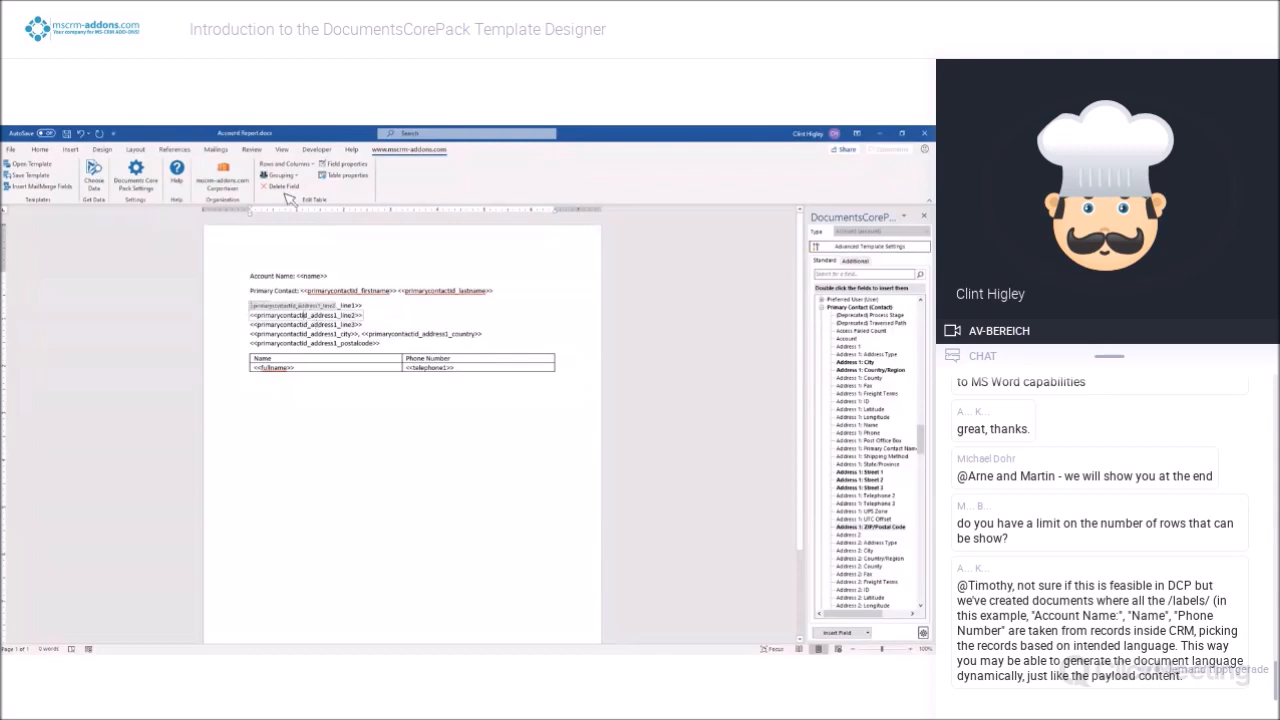
pyautogui.click(354, 169)
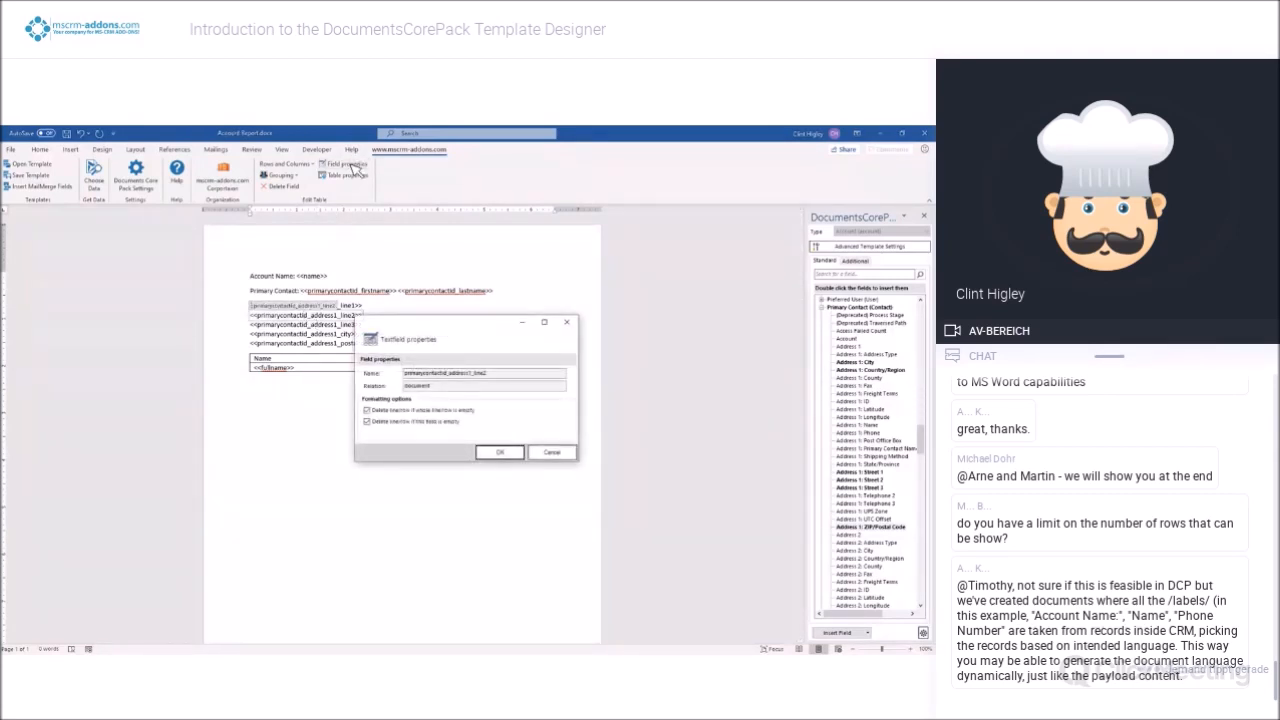
pyautogui.click(552, 455)
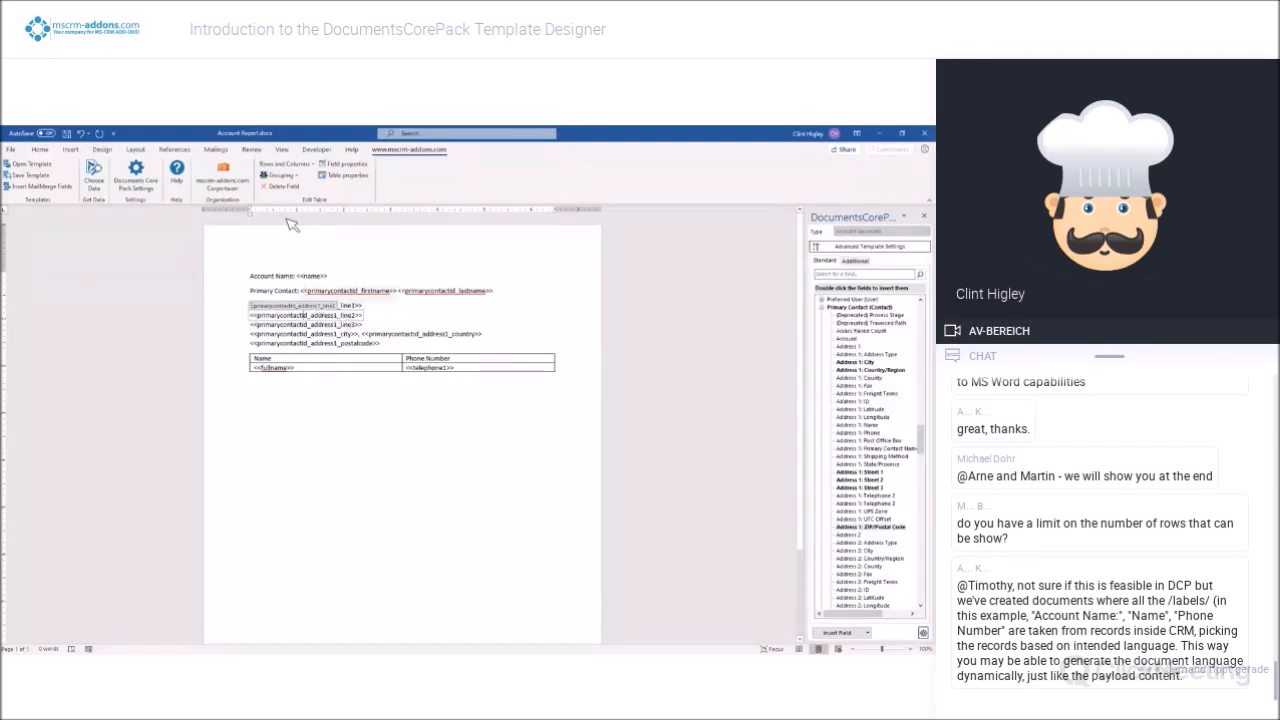
pyautogui.click(372, 324)
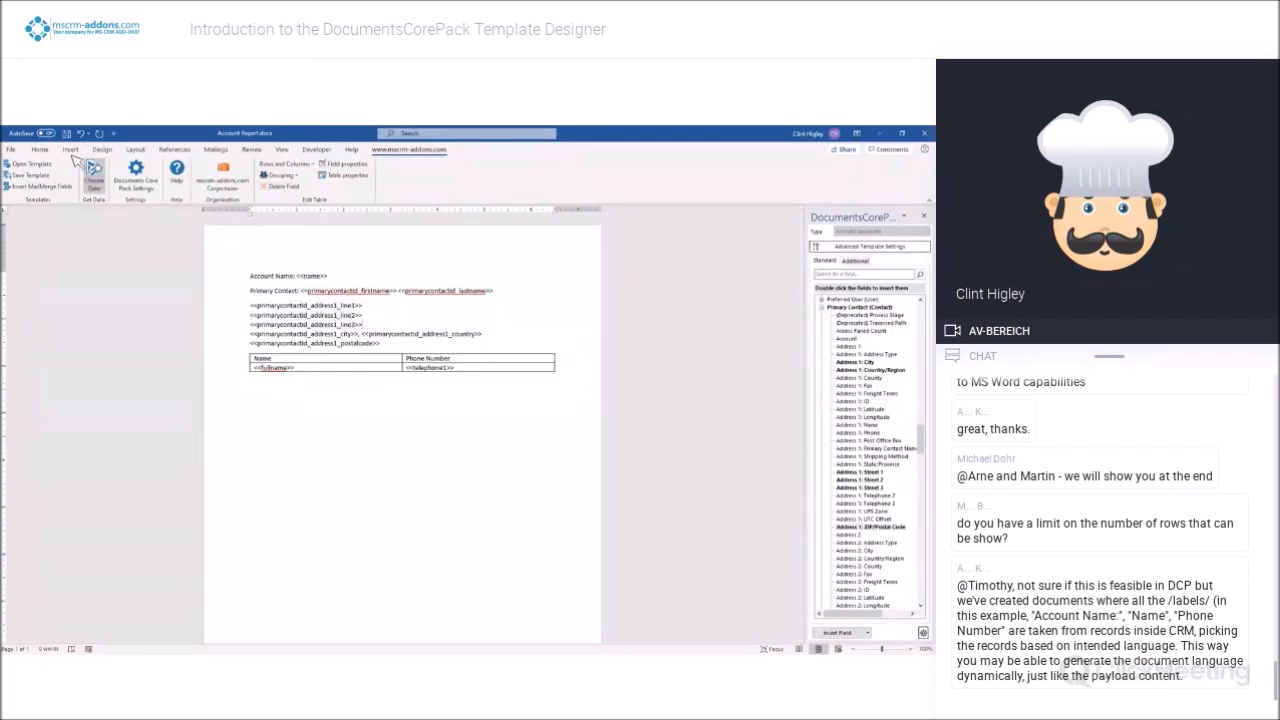
# Save the template, test-merge it with the Alpine Ski House account, check the resulting document's name, and close it without saving
pyautogui.click(94, 172)
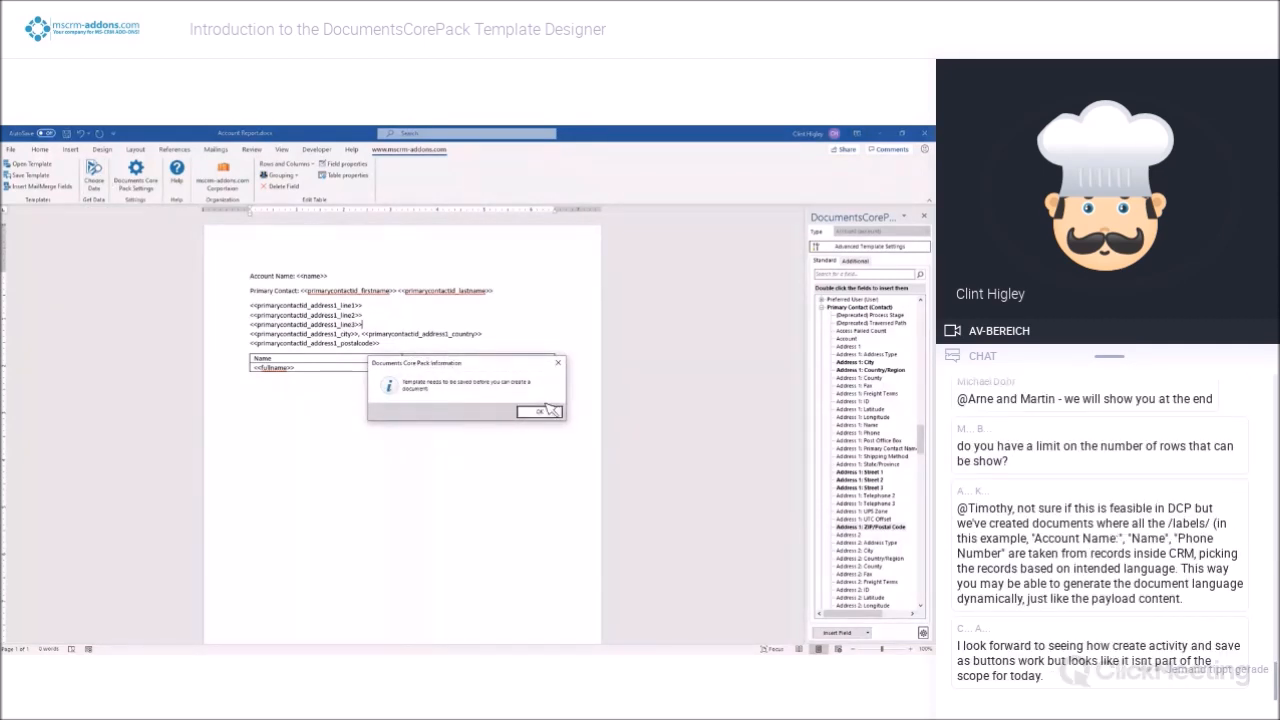
pyautogui.click(540, 412)
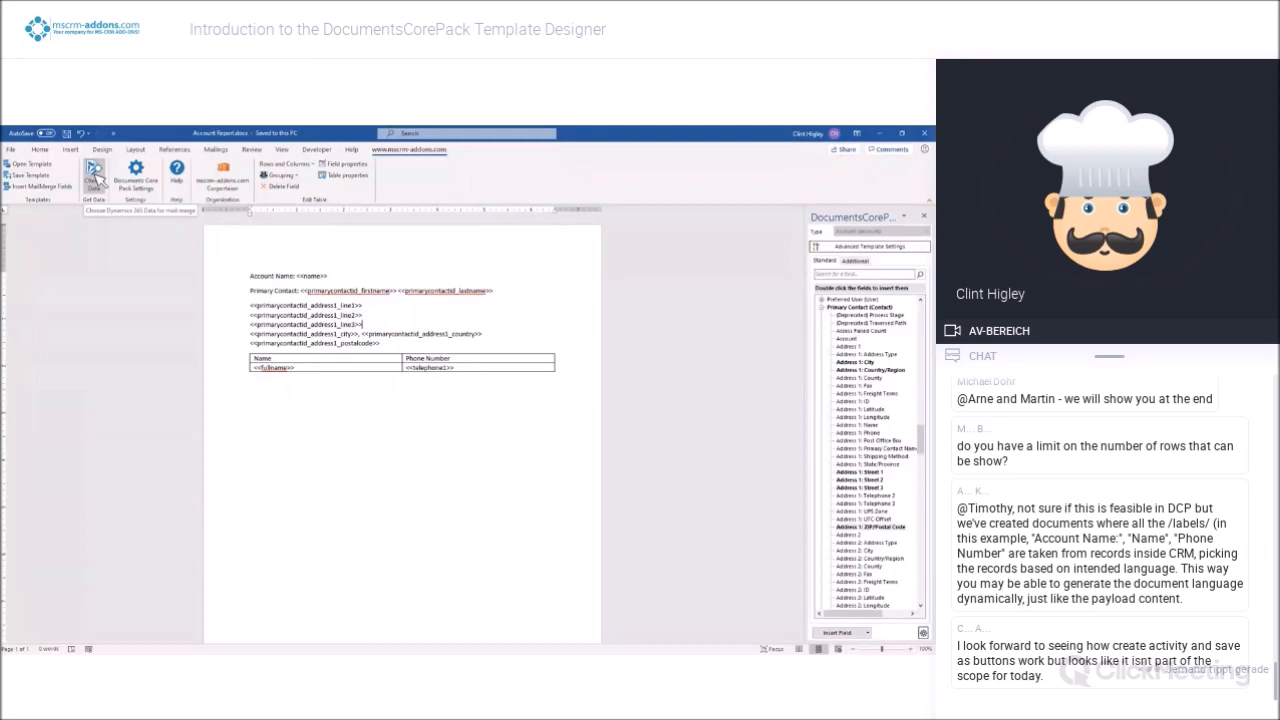
pyautogui.click(95, 175)
pyautogui.click(592, 291)
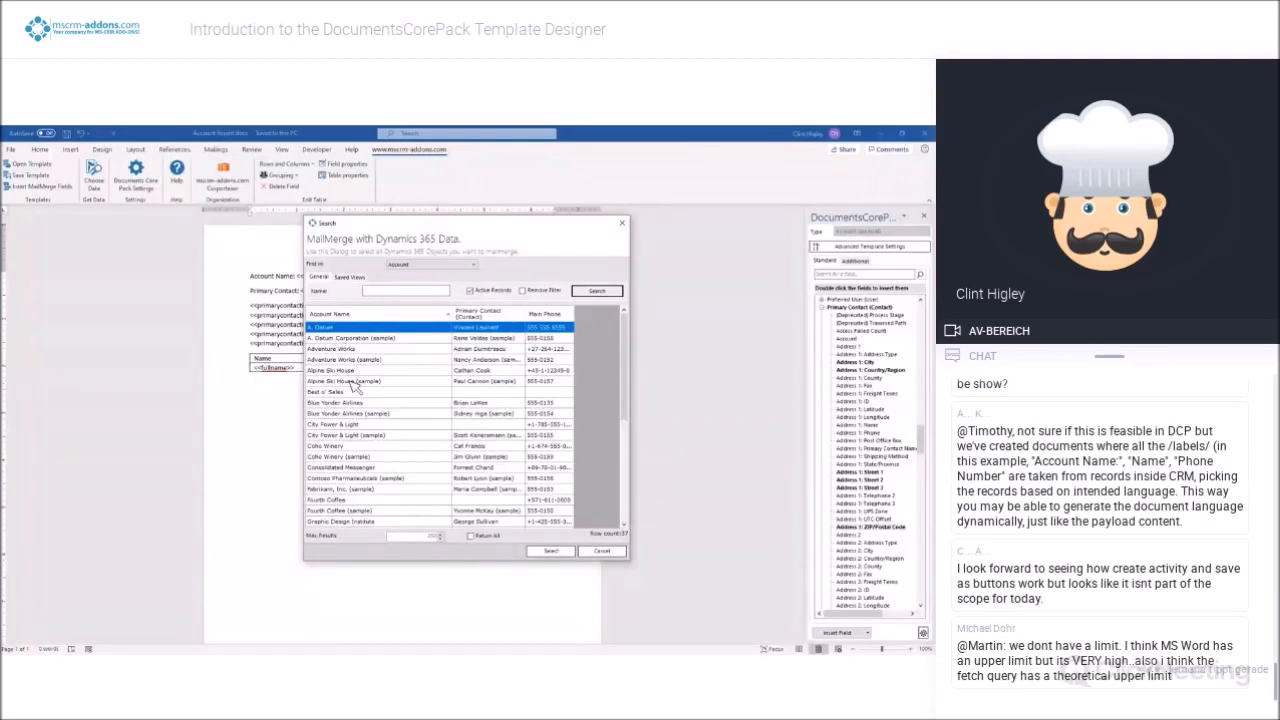
pyautogui.doubleClick(340, 370)
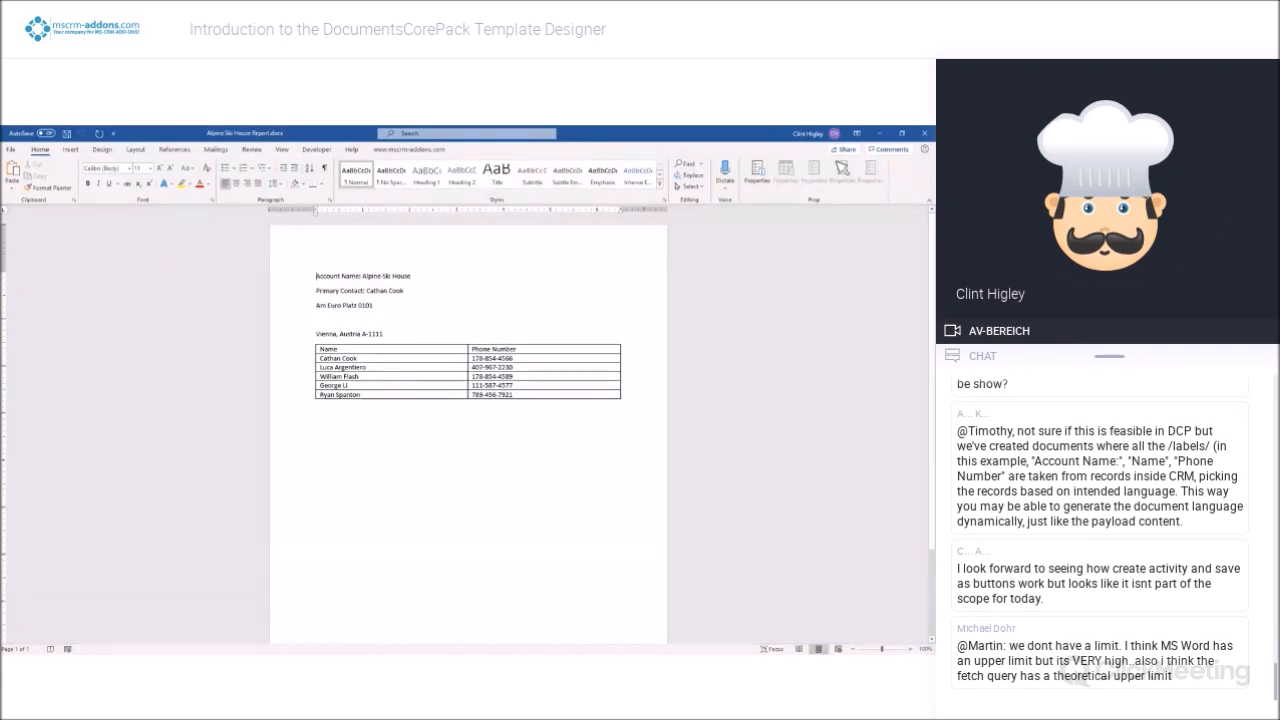
pyautogui.click(926, 139)
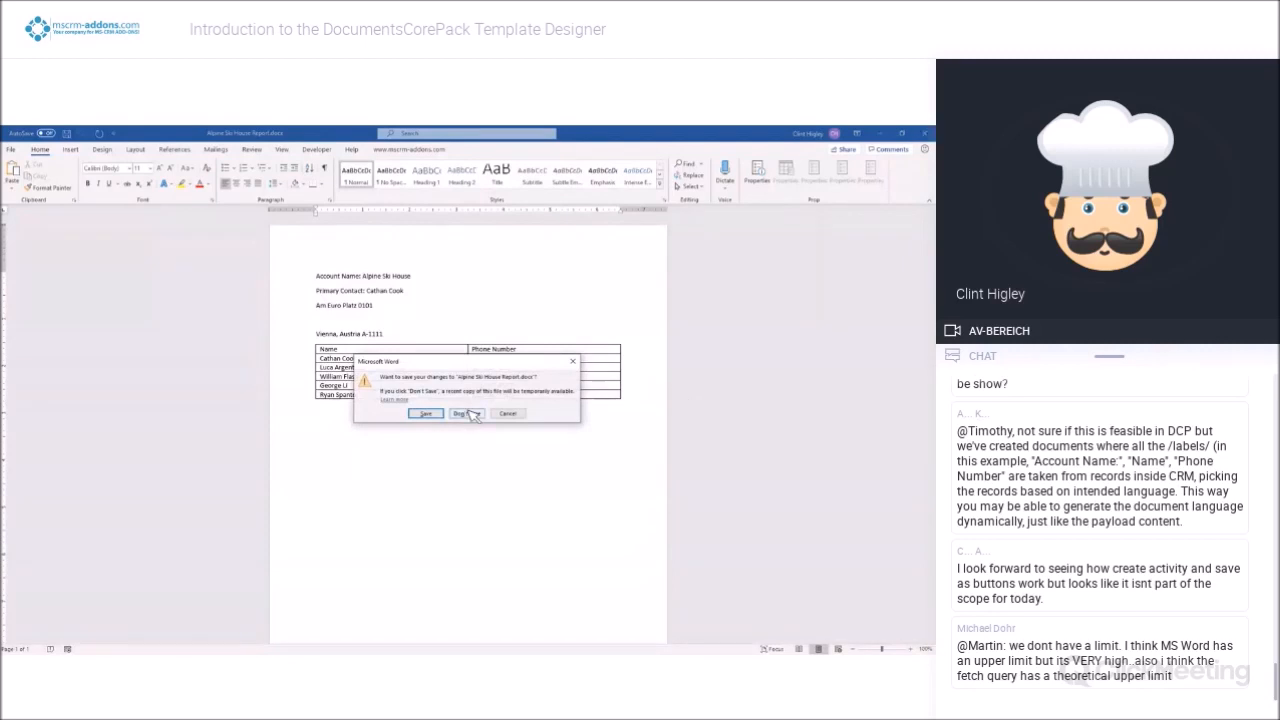
pyautogui.click(462, 416)
# Apply a light grid table style with blue borders to the Name and Phone Number table
pyautogui.click(321, 358)
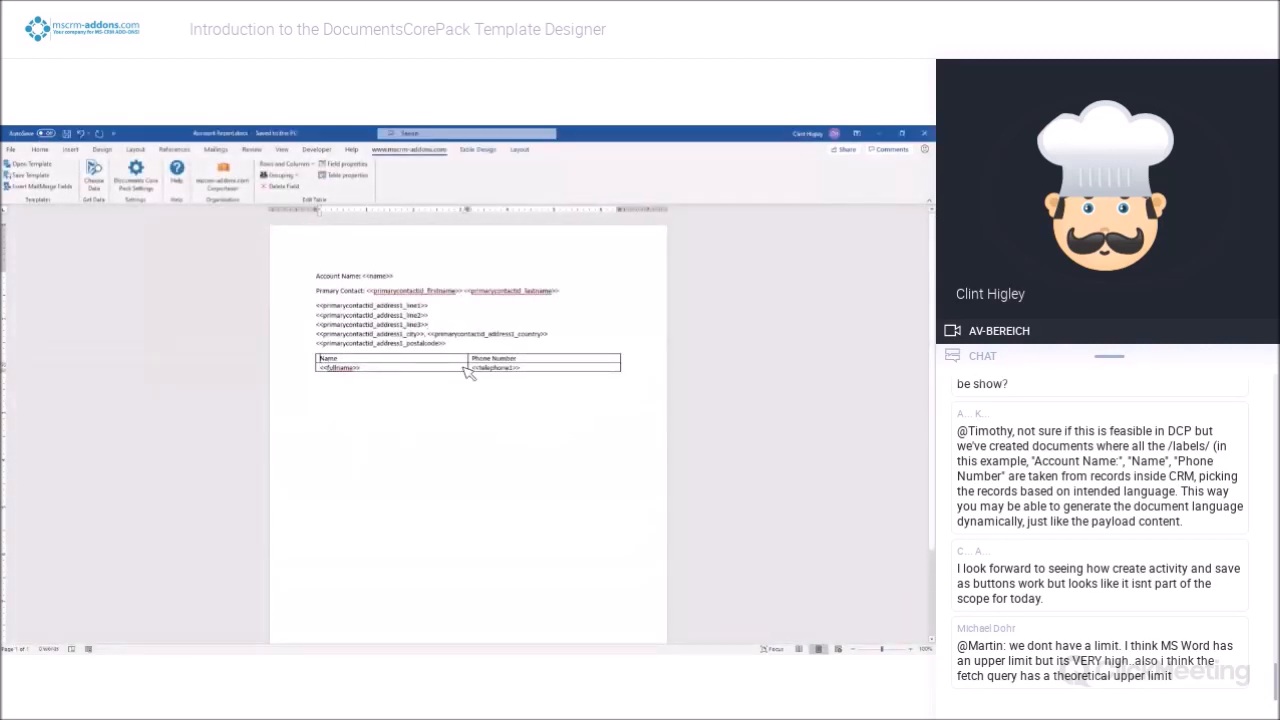
pyautogui.click(479, 149)
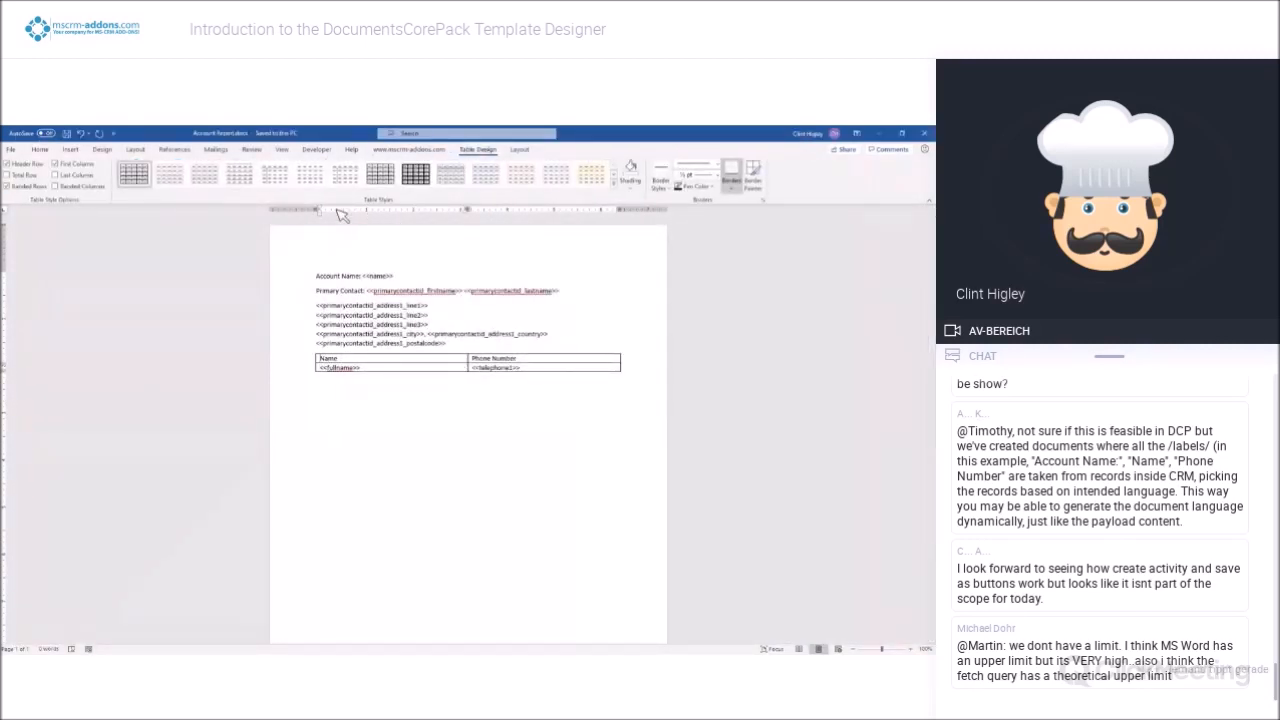
pyautogui.click(485, 174)
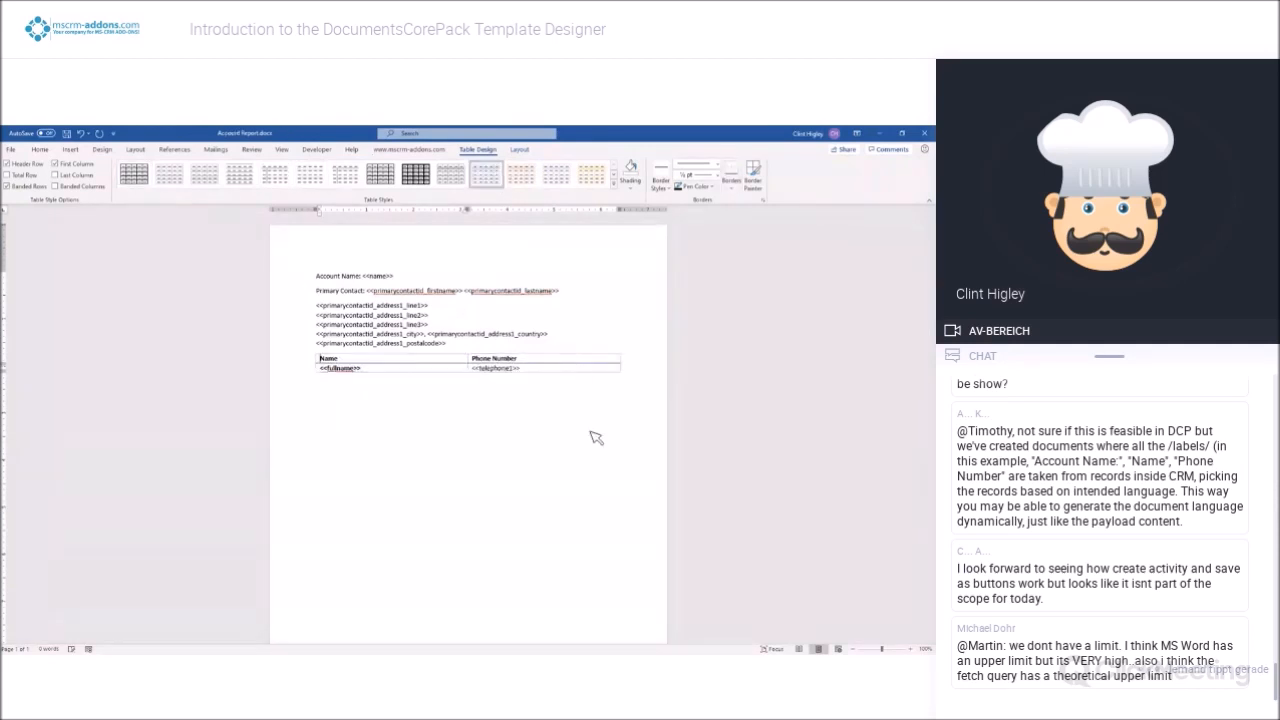
# Delete the primary contact's address line 2 and line 3 fields and remove their leftover empty lines
pyautogui.moveTo(458, 346); pyautogui.dragTo(330, 312)
pyautogui.click(420, 318)
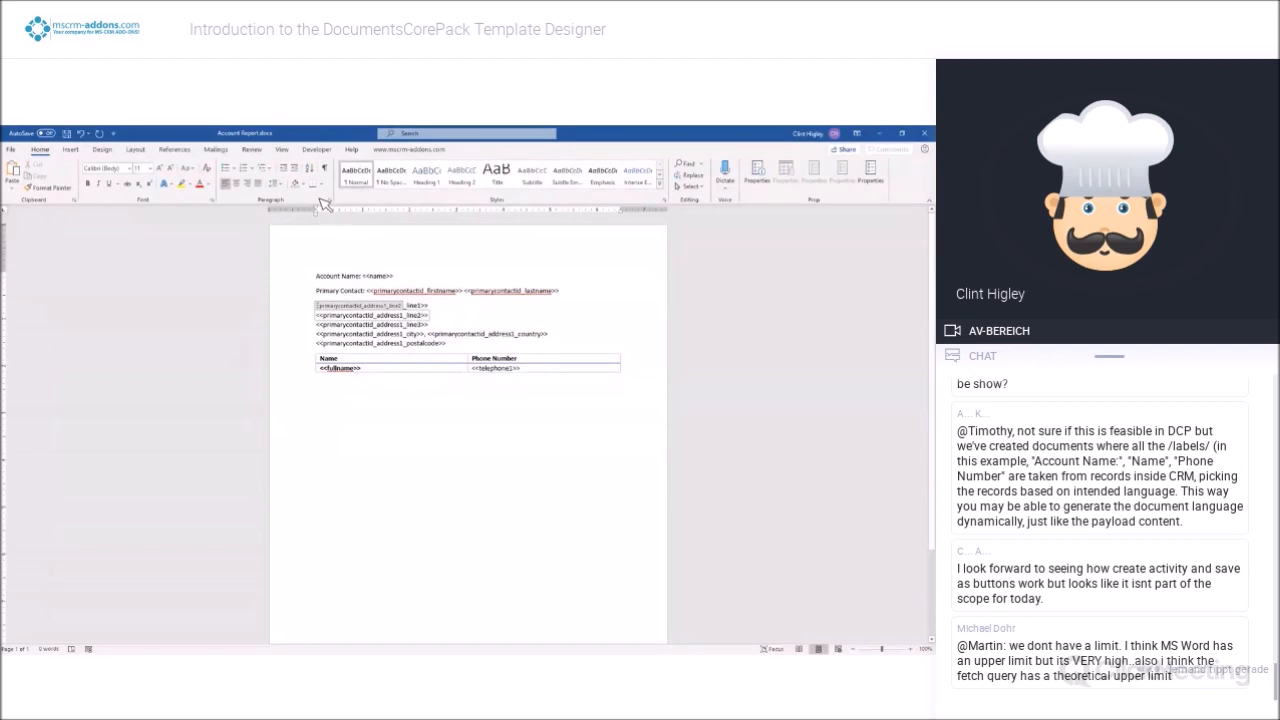
pyautogui.click(405, 149)
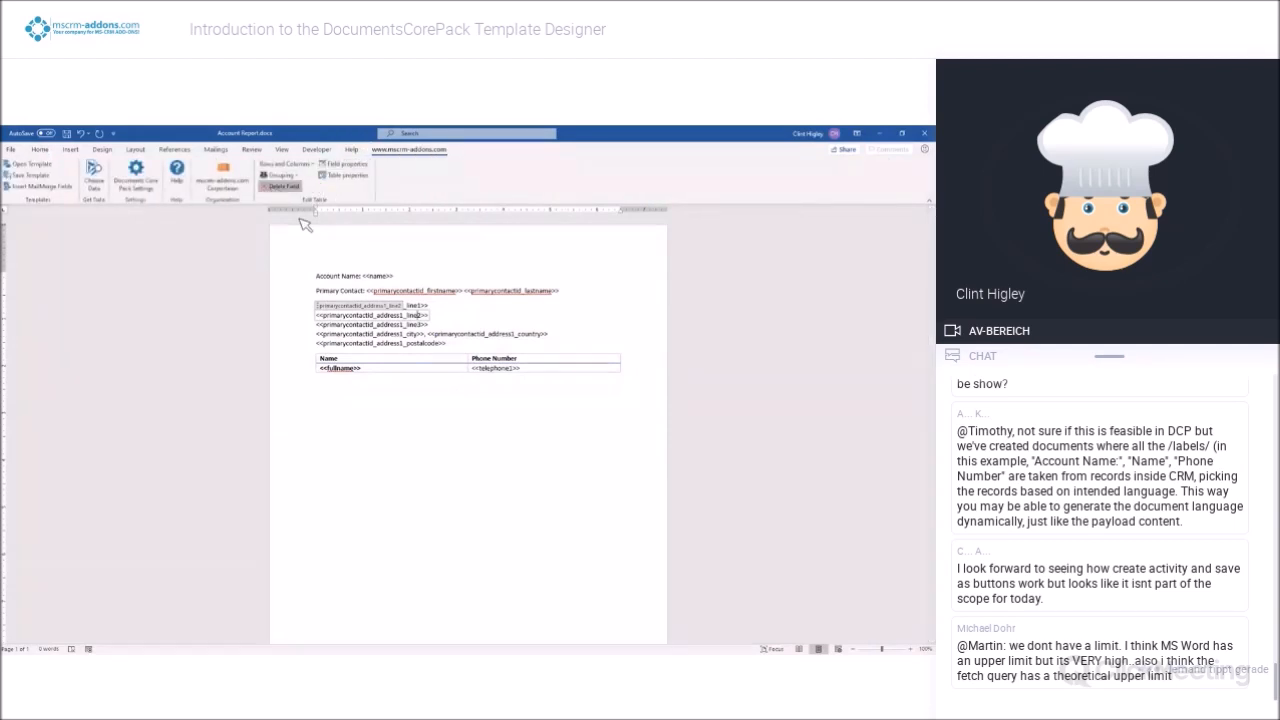
pyautogui.click(283, 186)
pyautogui.click(410, 326)
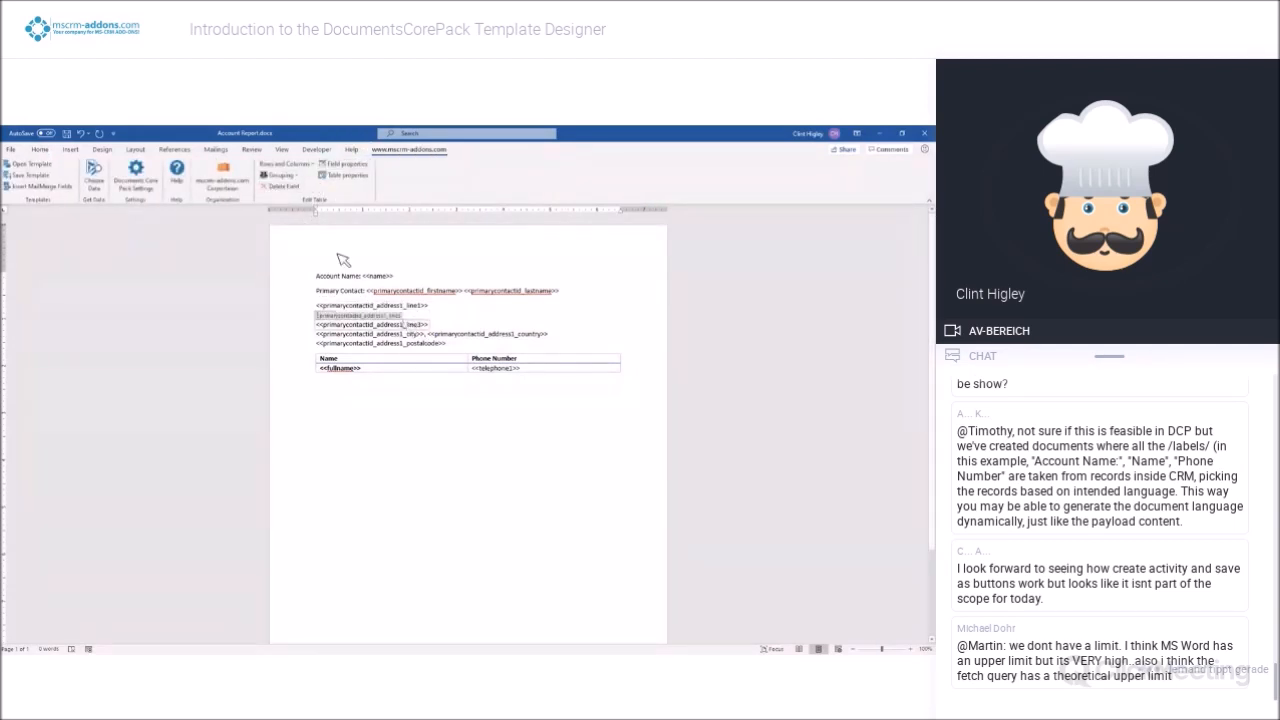
pyautogui.click(283, 186)
pyautogui.press('BackSpace')
pyautogui.press('BackSpace')
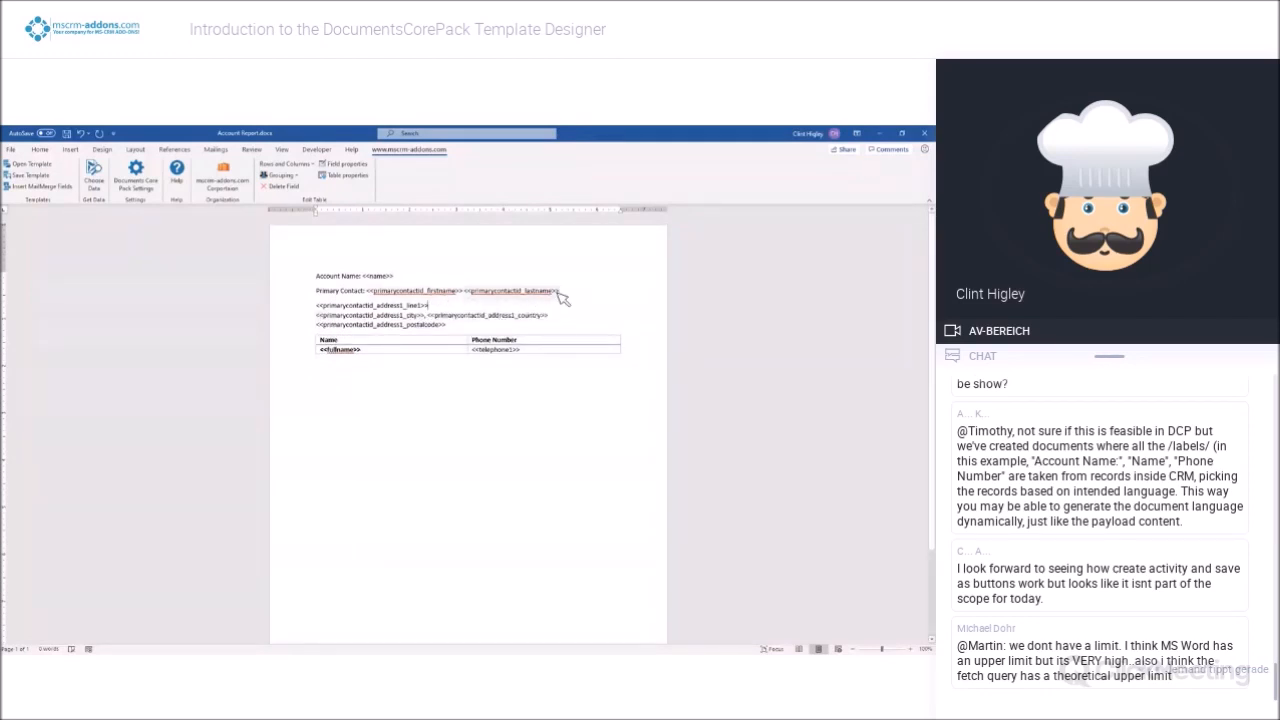
# Make the primary contact's first name and last name fields bold
pyautogui.moveTo(573, 297); pyautogui.dragTo(432, 298)
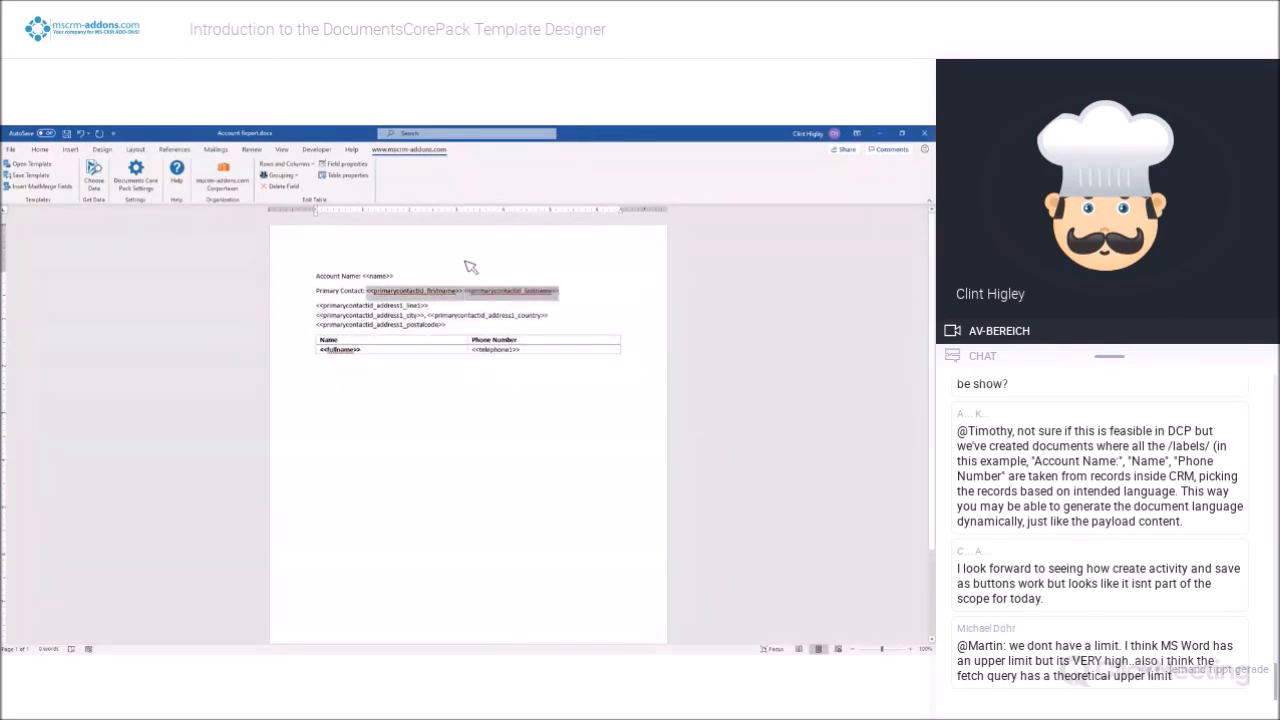
pyautogui.click(42, 150)
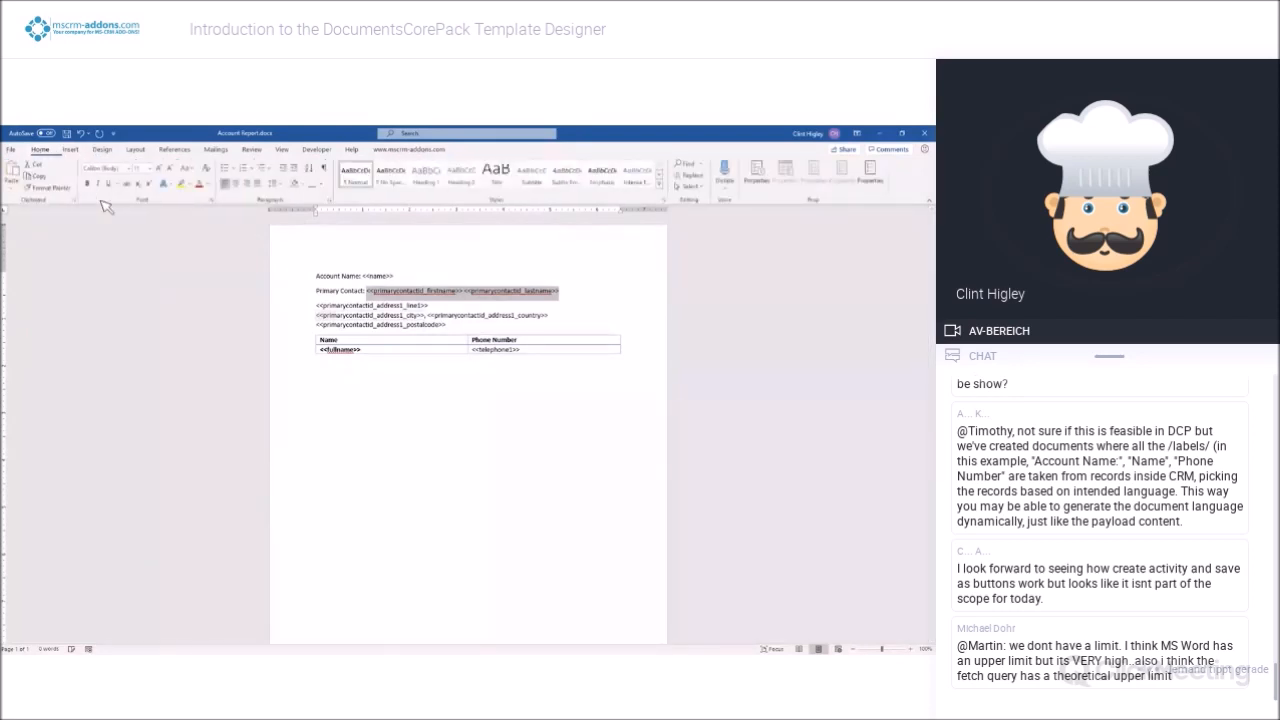
pyautogui.click(88, 184)
pyautogui.click(519, 428)
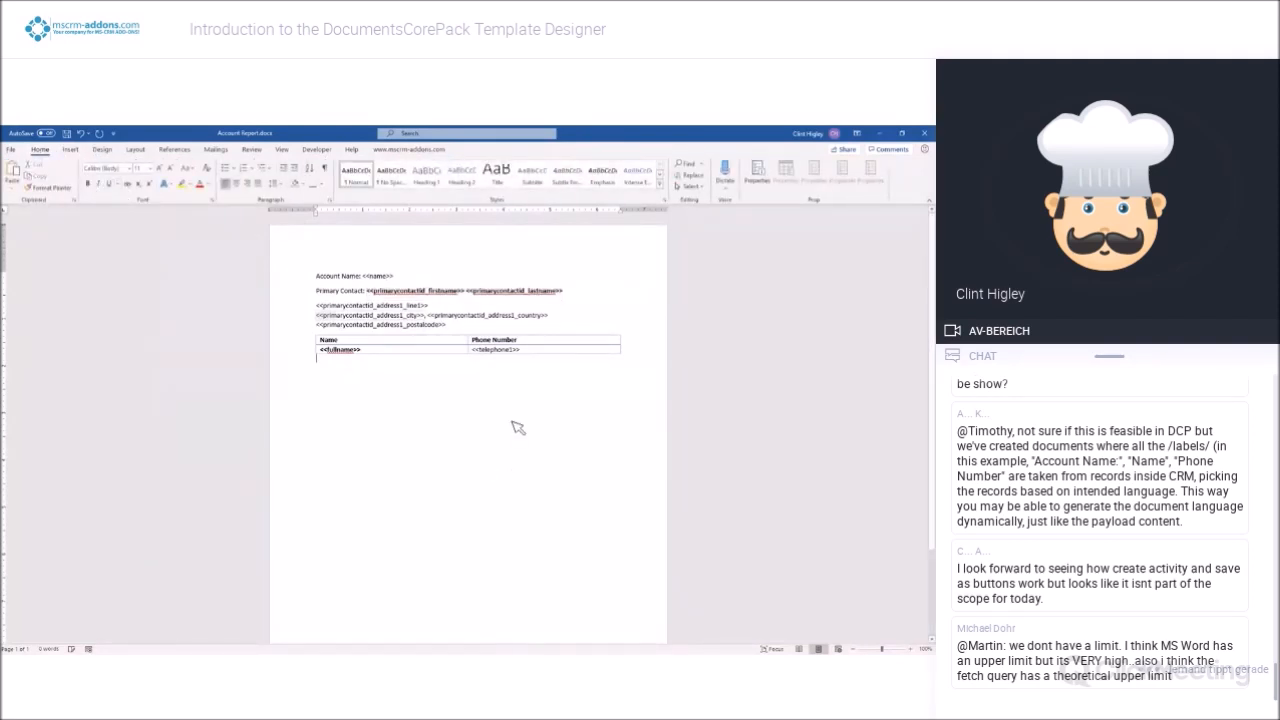
# Make the name field after the Account Name label bold
pyautogui.click(371, 277)
pyautogui.doubleClick(372, 278)
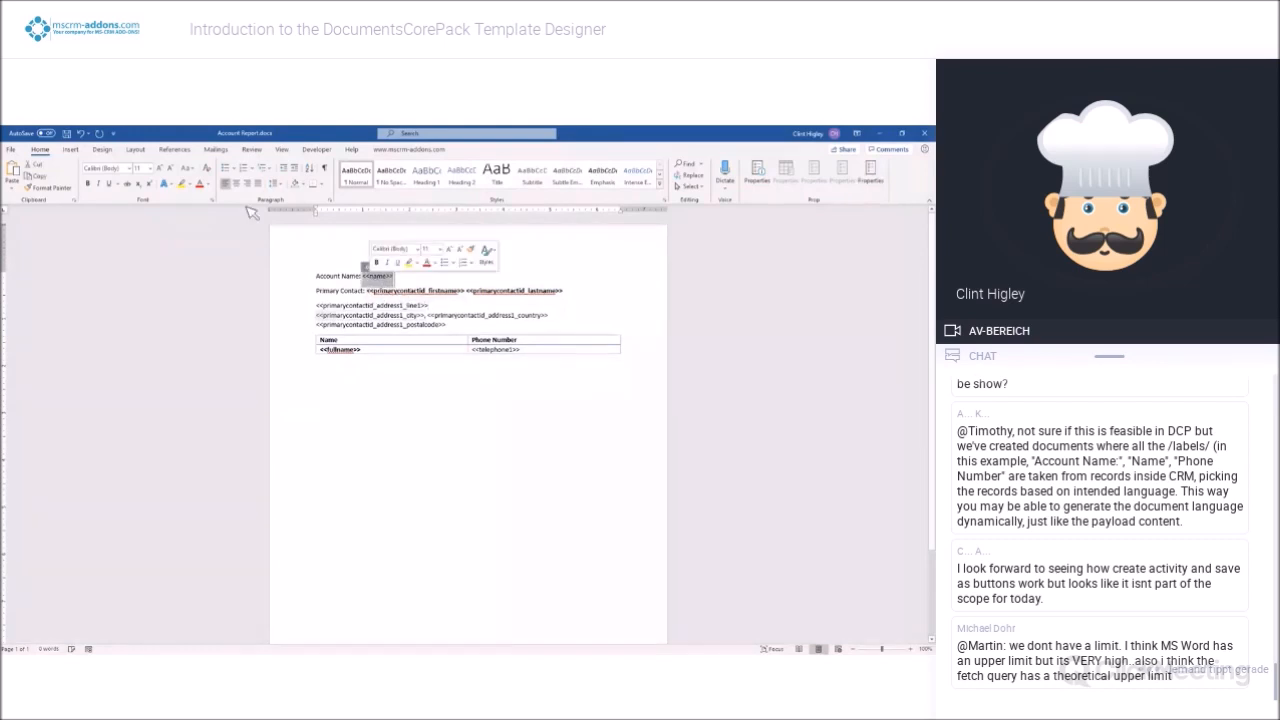
pyautogui.click(88, 184)
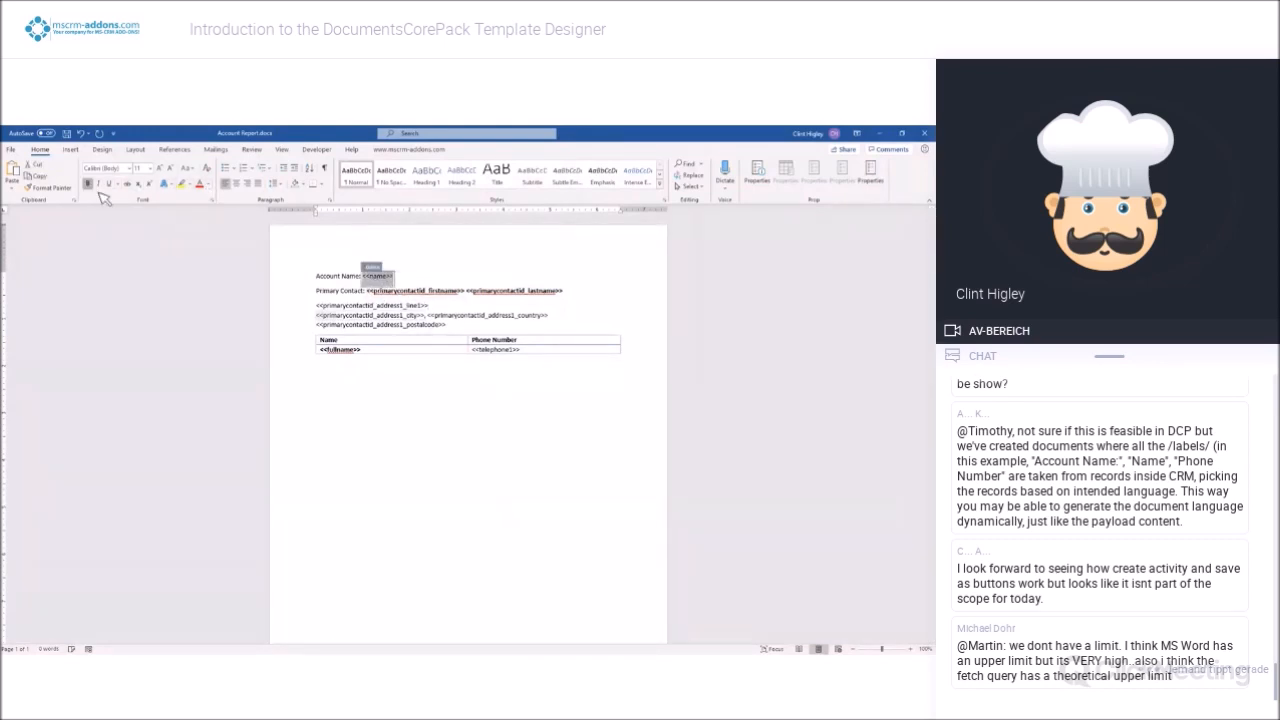
pyautogui.click(202, 274)
pyautogui.click(410, 358)
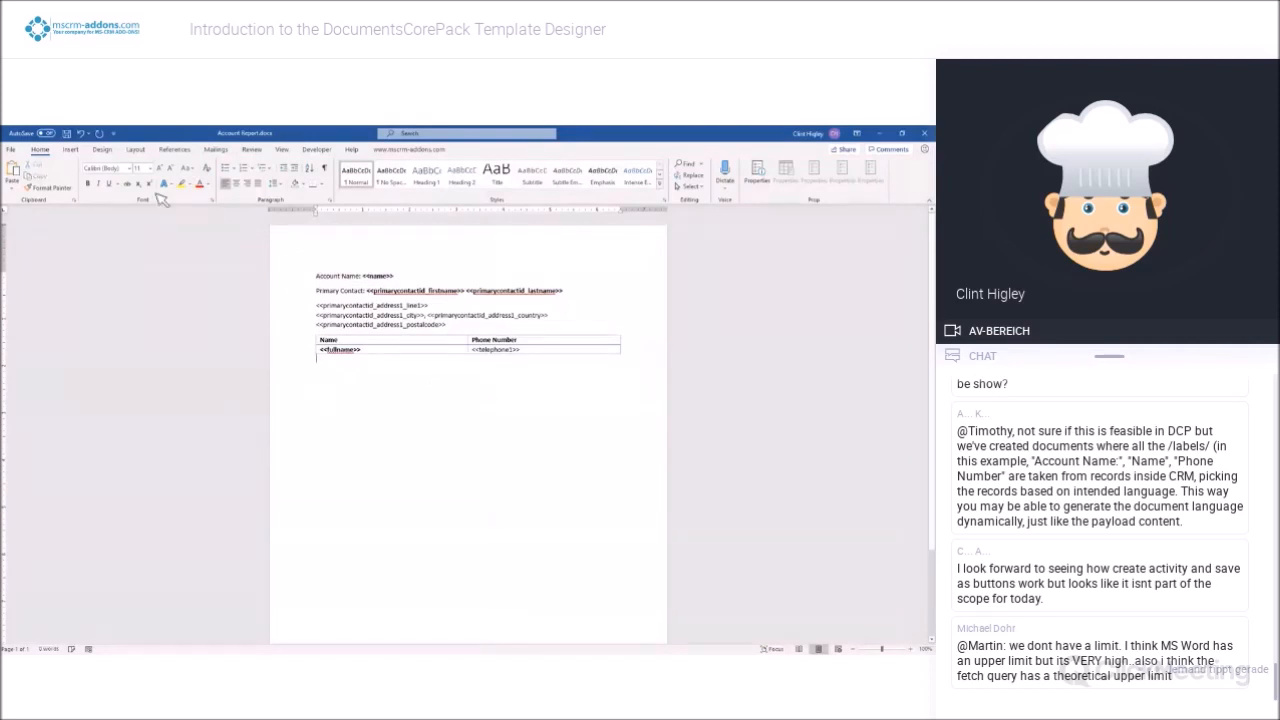
# Save the document and store the template in Dynamics 365 as Account Report.docx under the Webinar group
pyautogui.hotkey('ctrl', 's')
pyautogui.click(415, 150)
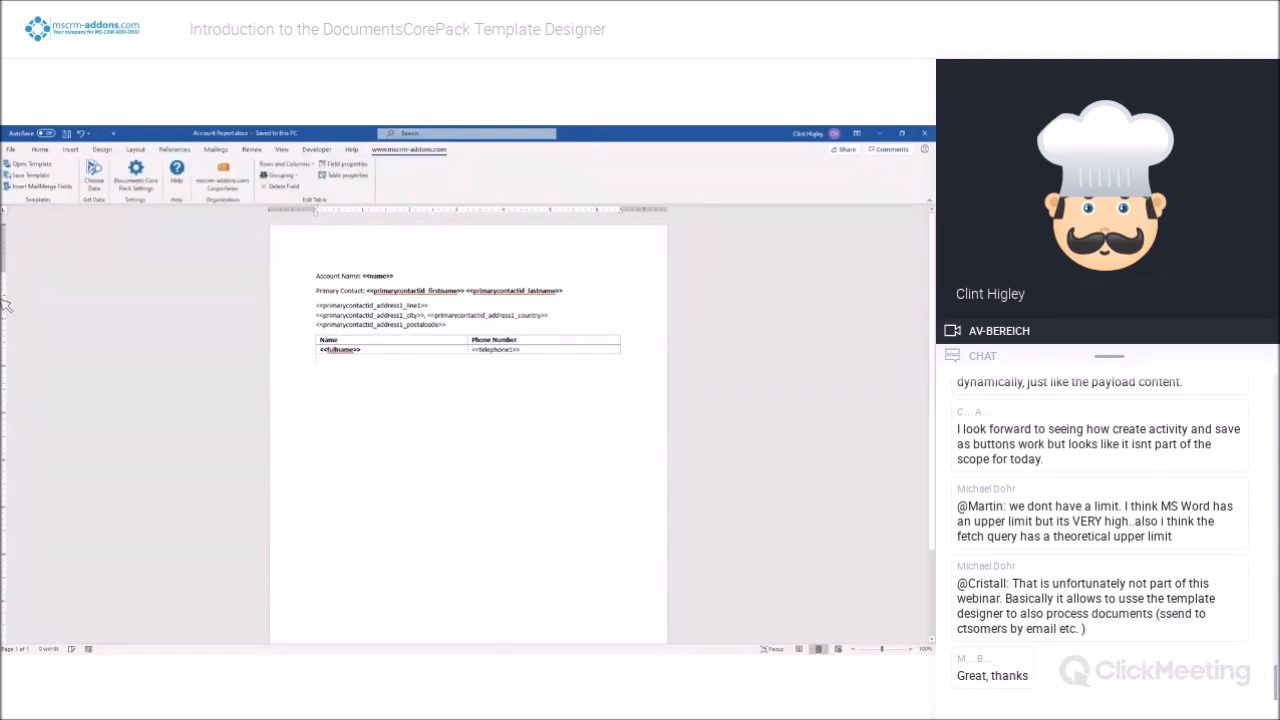
pyautogui.click(38, 177)
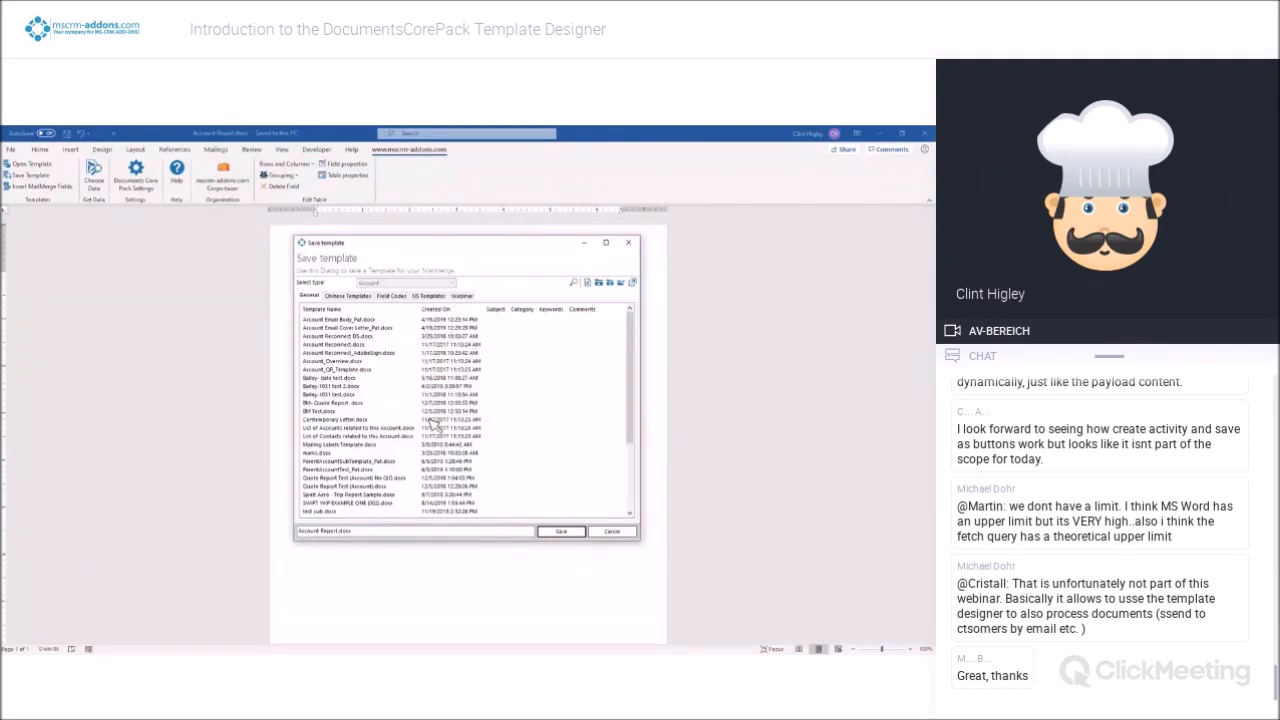
pyautogui.click(463, 296)
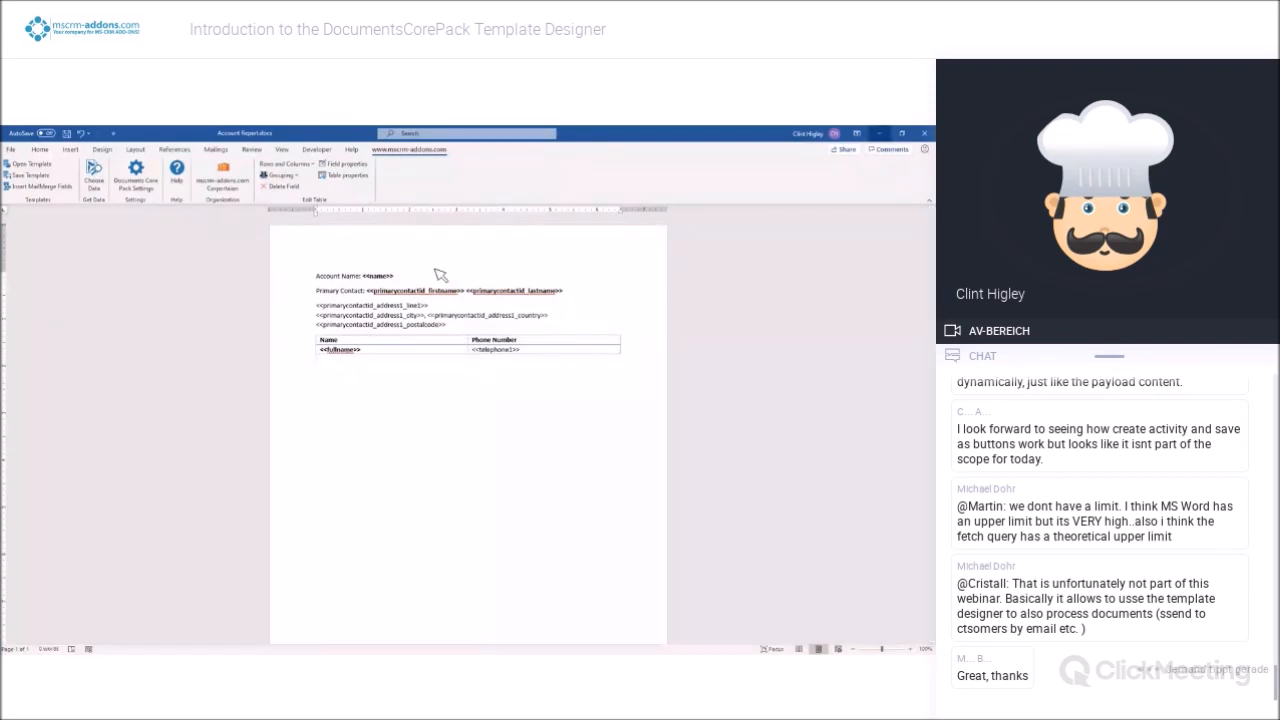
# Switch to the Alpine Ski House account in the Dynamics 365 browser window and maximize it
pyautogui.click(879, 133)
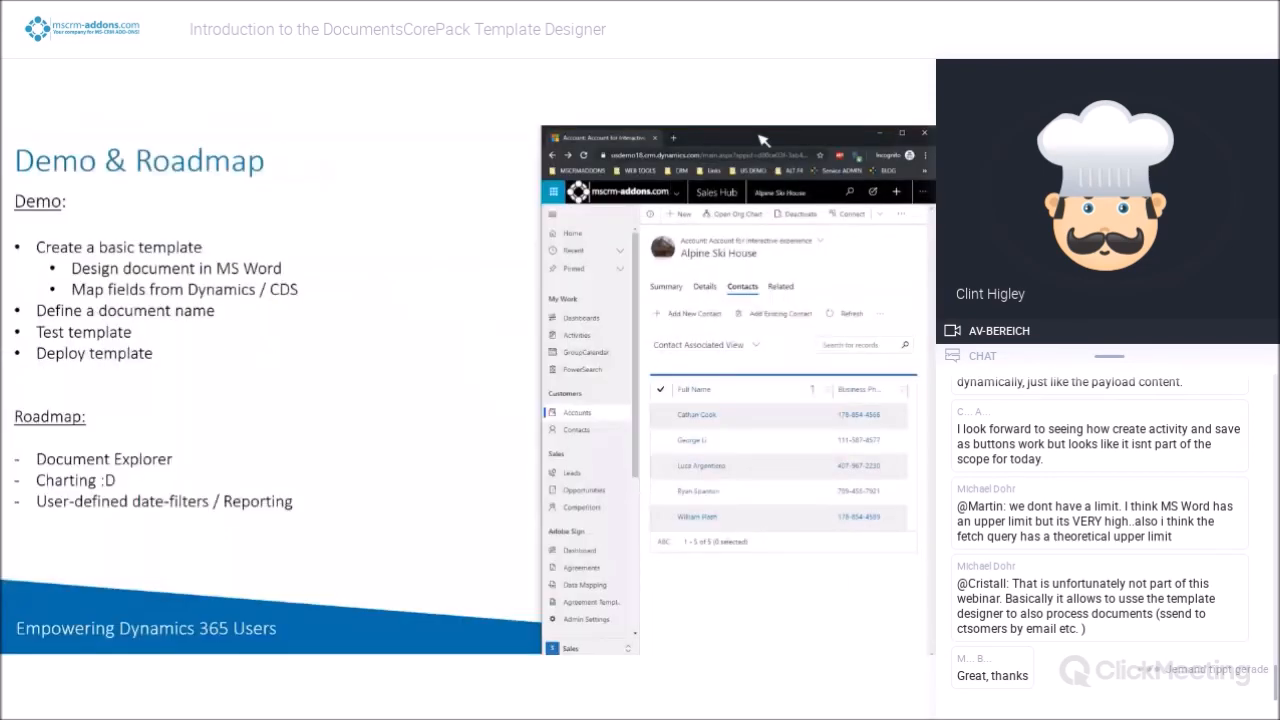
pyautogui.moveTo(757, 135); pyautogui.dragTo(713, 142)
pyautogui.doubleClick(713, 142)
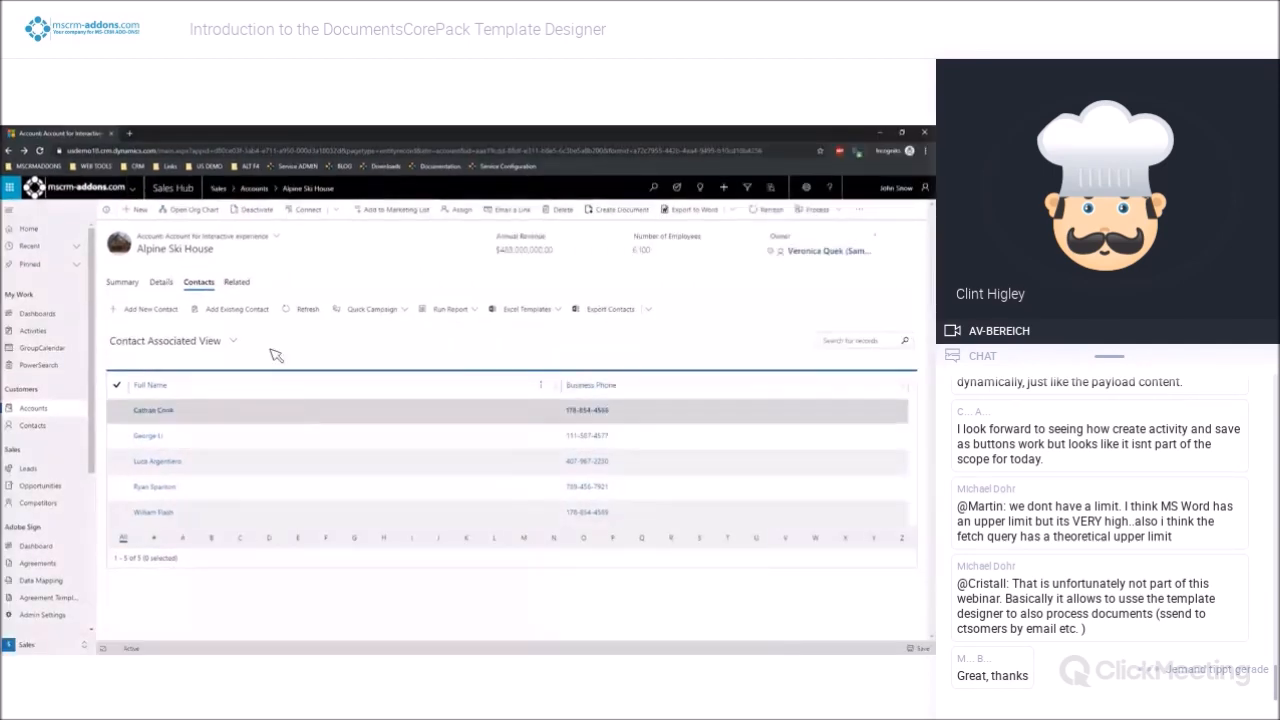
# Start creating a document from the Alpine Ski House account summary, deciding every step, and choose Account Report.docx from the Webinar template group
pyautogui.click(122, 282)
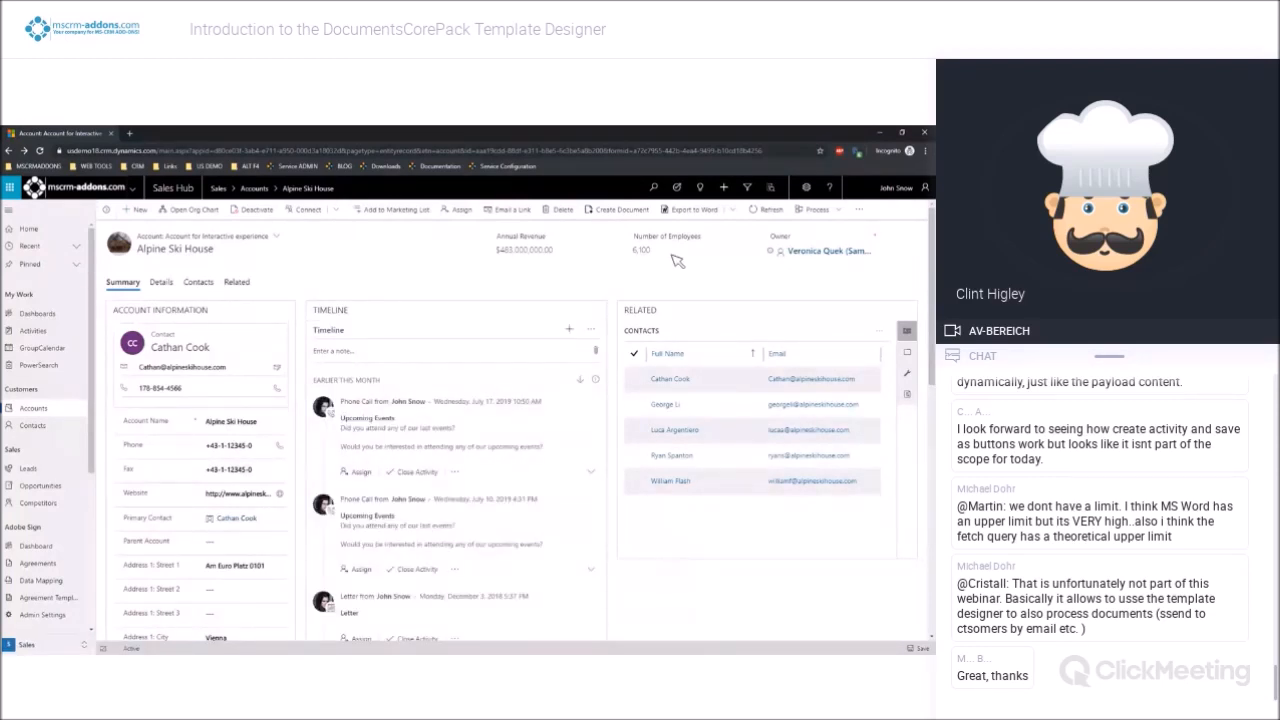
pyautogui.click(617, 214)
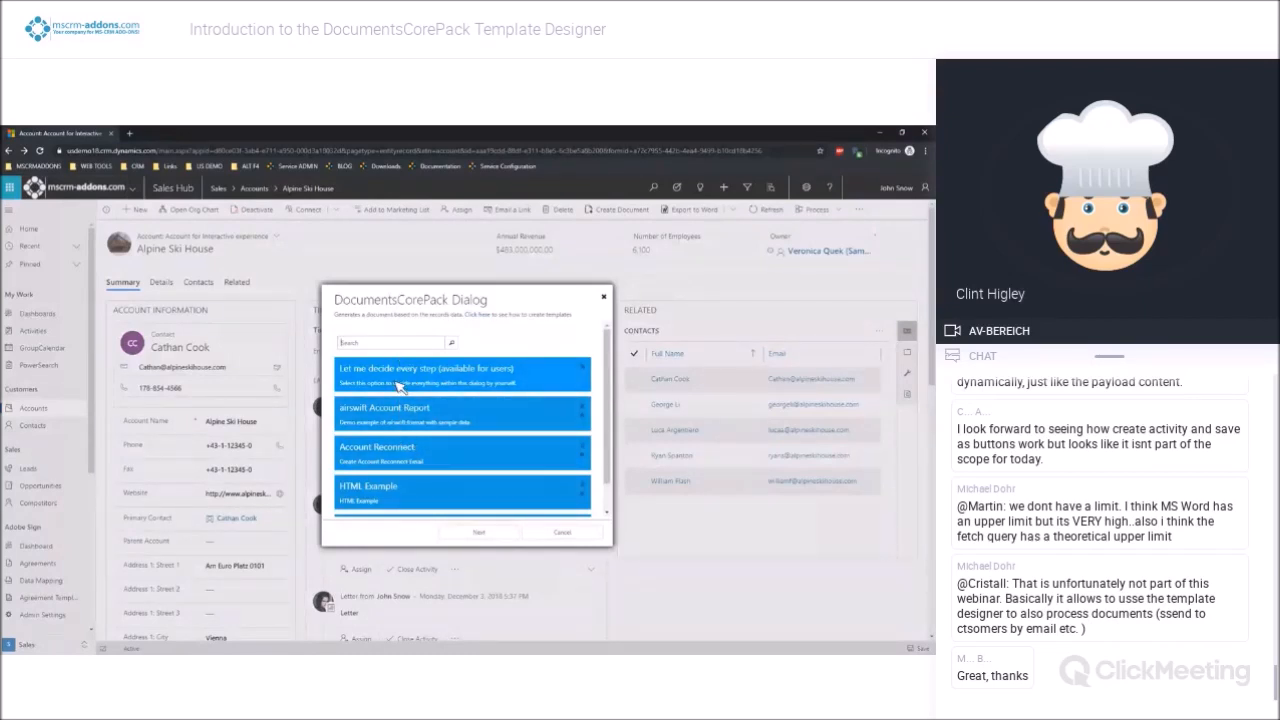
pyautogui.click(399, 379)
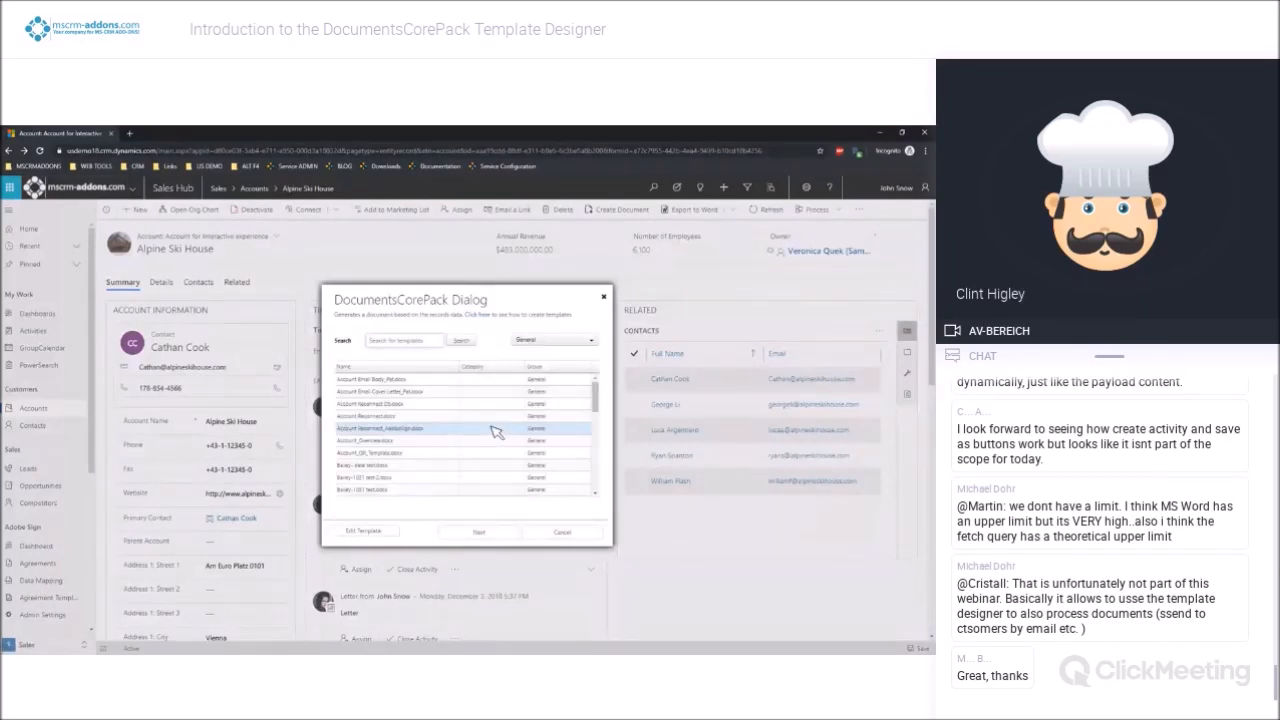
pyautogui.click(538, 341)
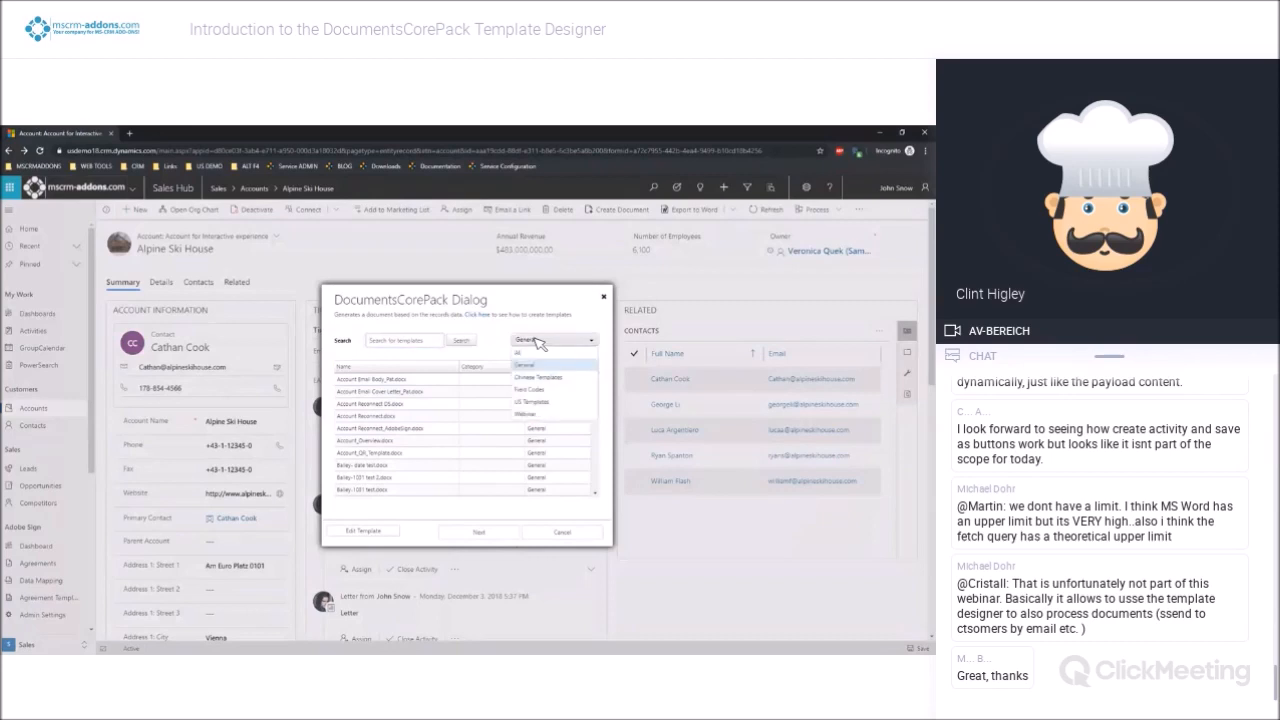
pyautogui.click(545, 400)
pyautogui.click(368, 404)
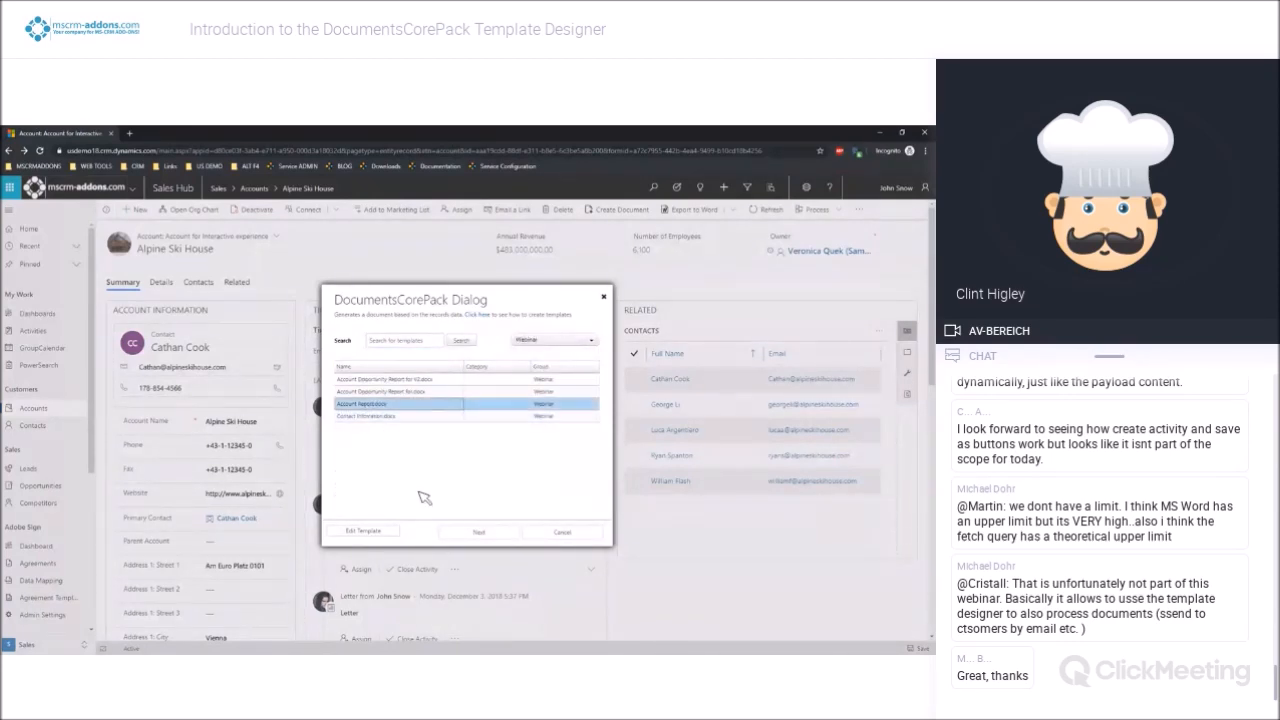
pyautogui.click(481, 531)
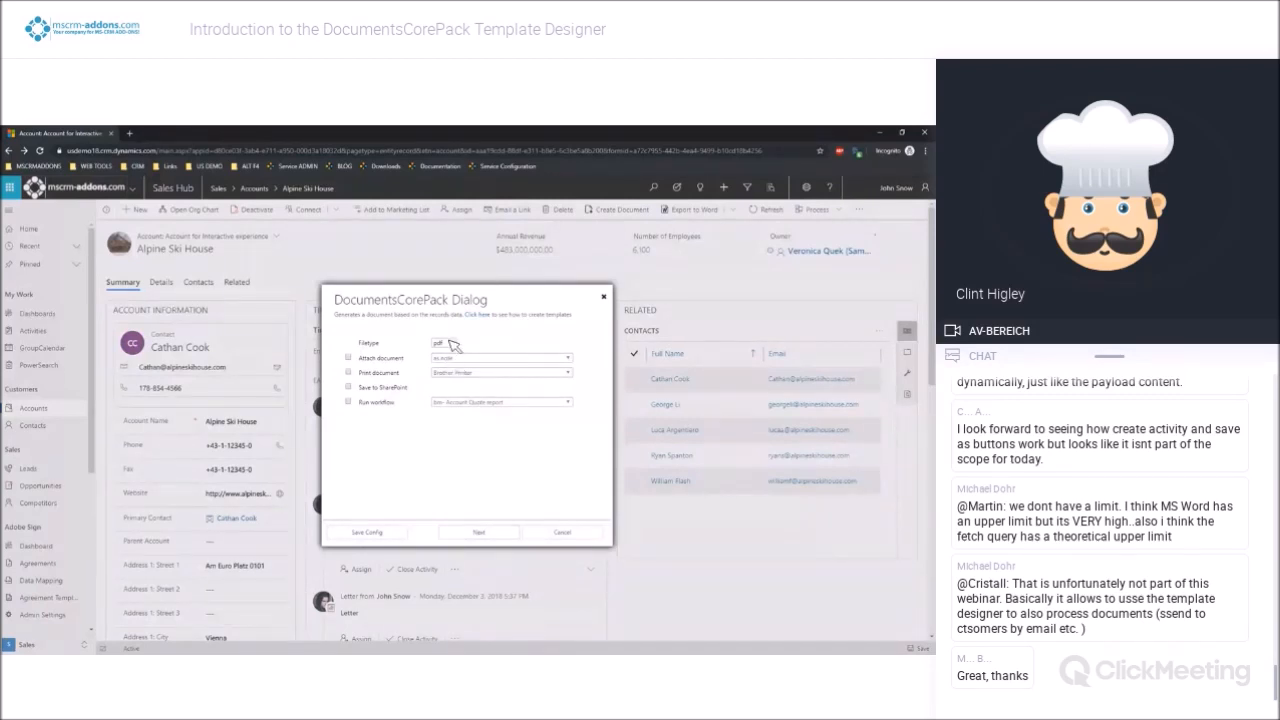
# Generate the Alpine Ski House report as a PDF, preview its contents, and cancel the document creation without finishing
pyautogui.click(476, 531)
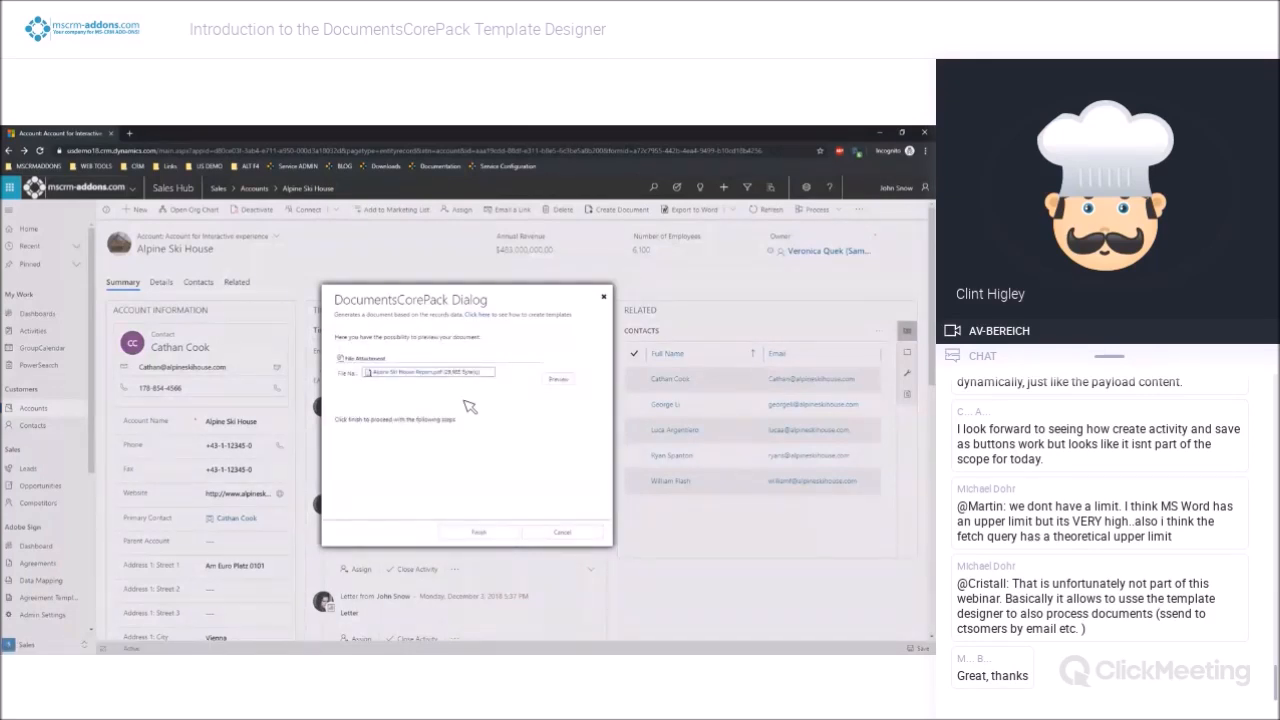
pyautogui.click(560, 380)
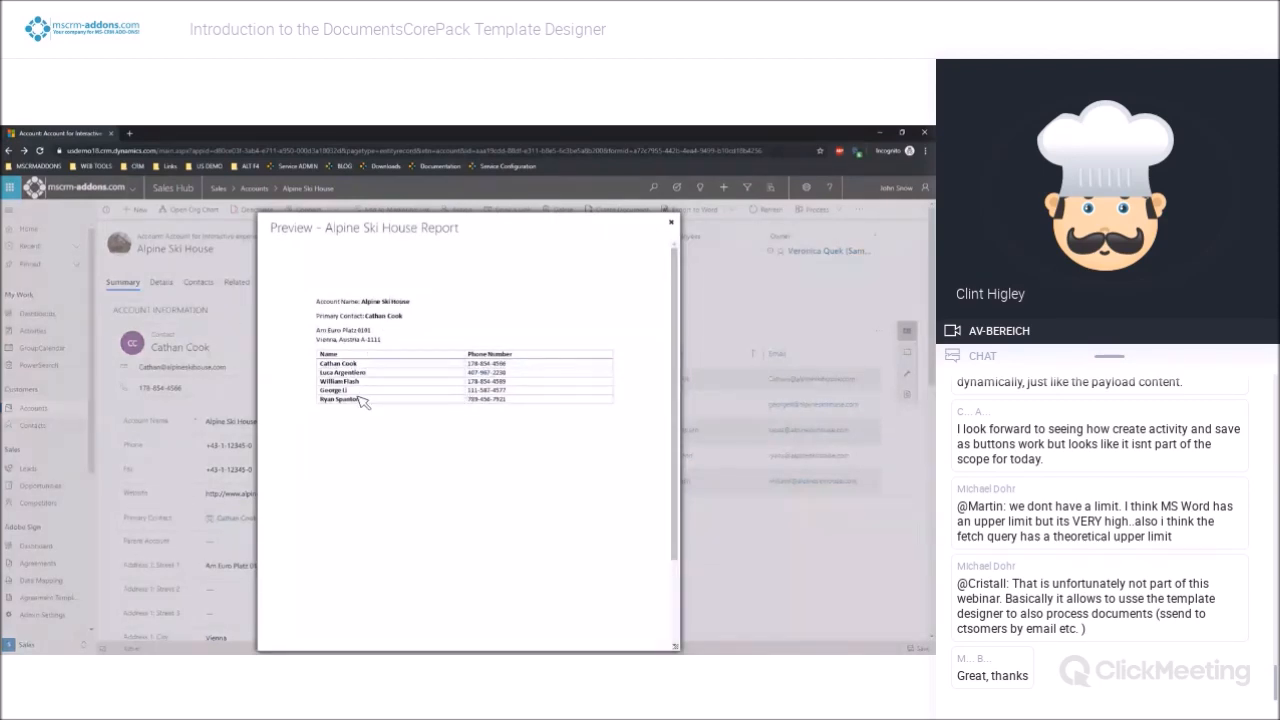
pyautogui.click(670, 222)
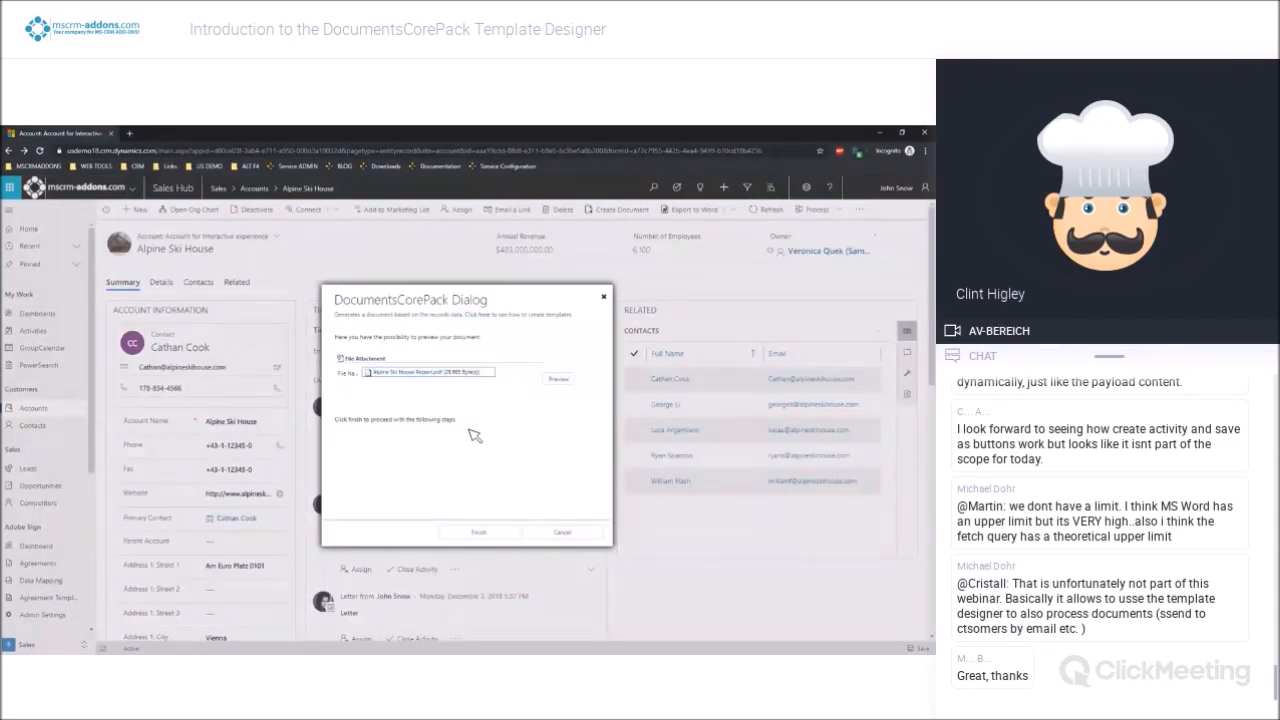
pyautogui.click(563, 532)
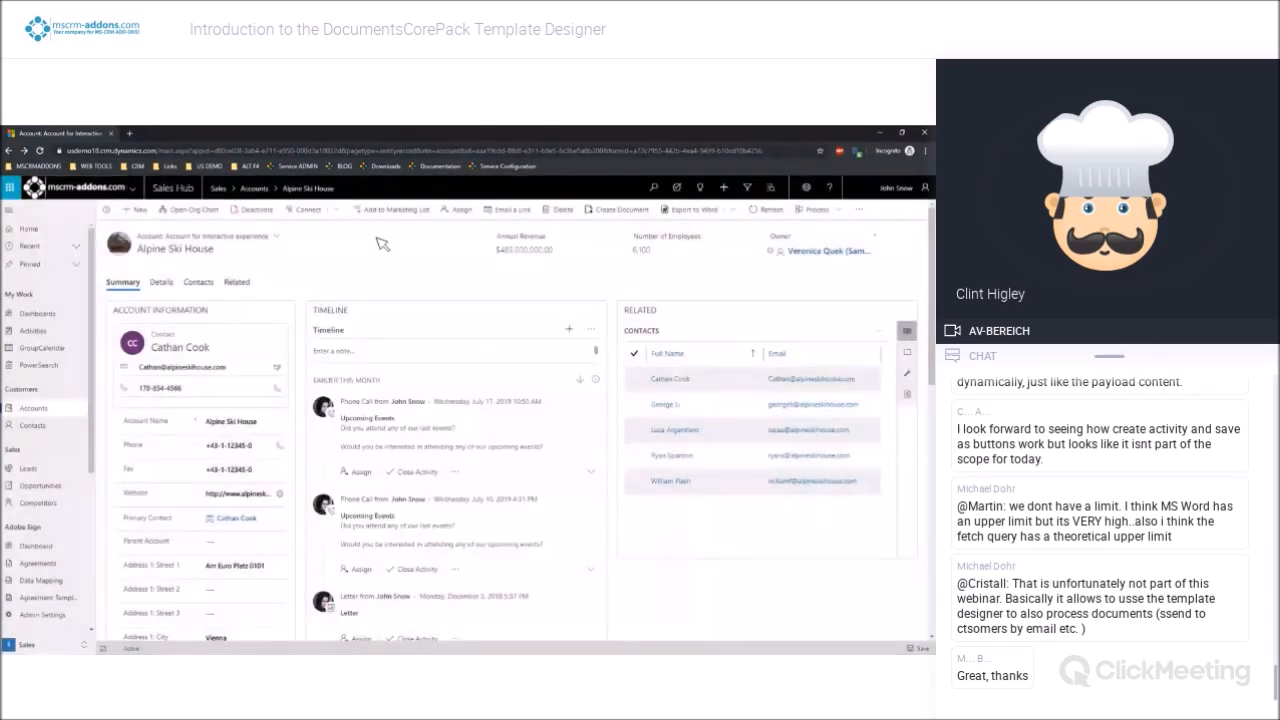